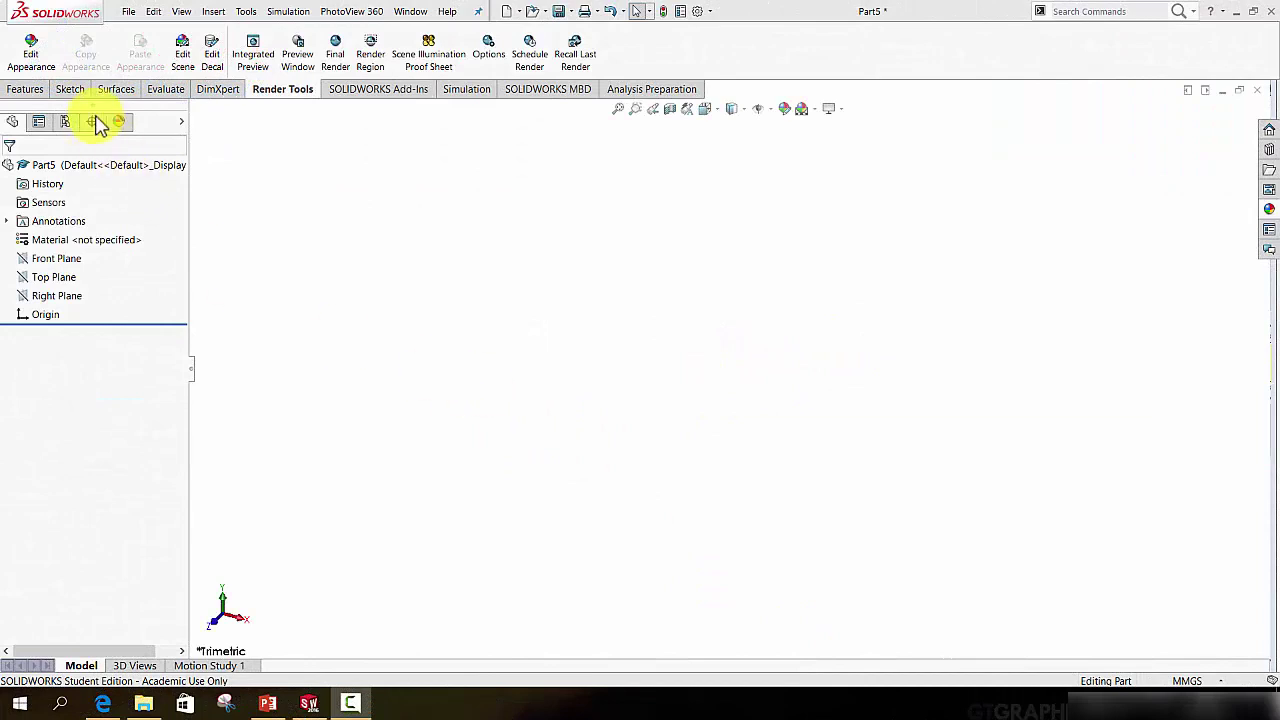
- Start a spline sketch on the Top Plane and view it normal to the plane
click(71, 90)
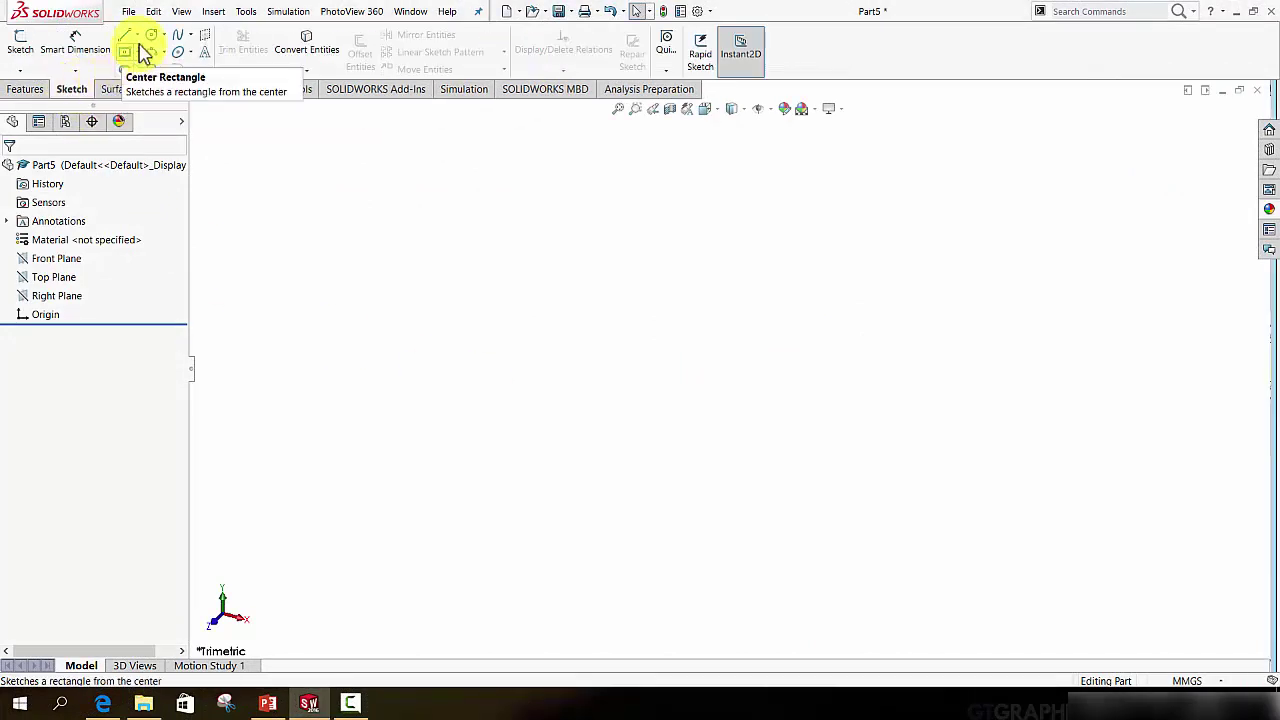
click(179, 36)
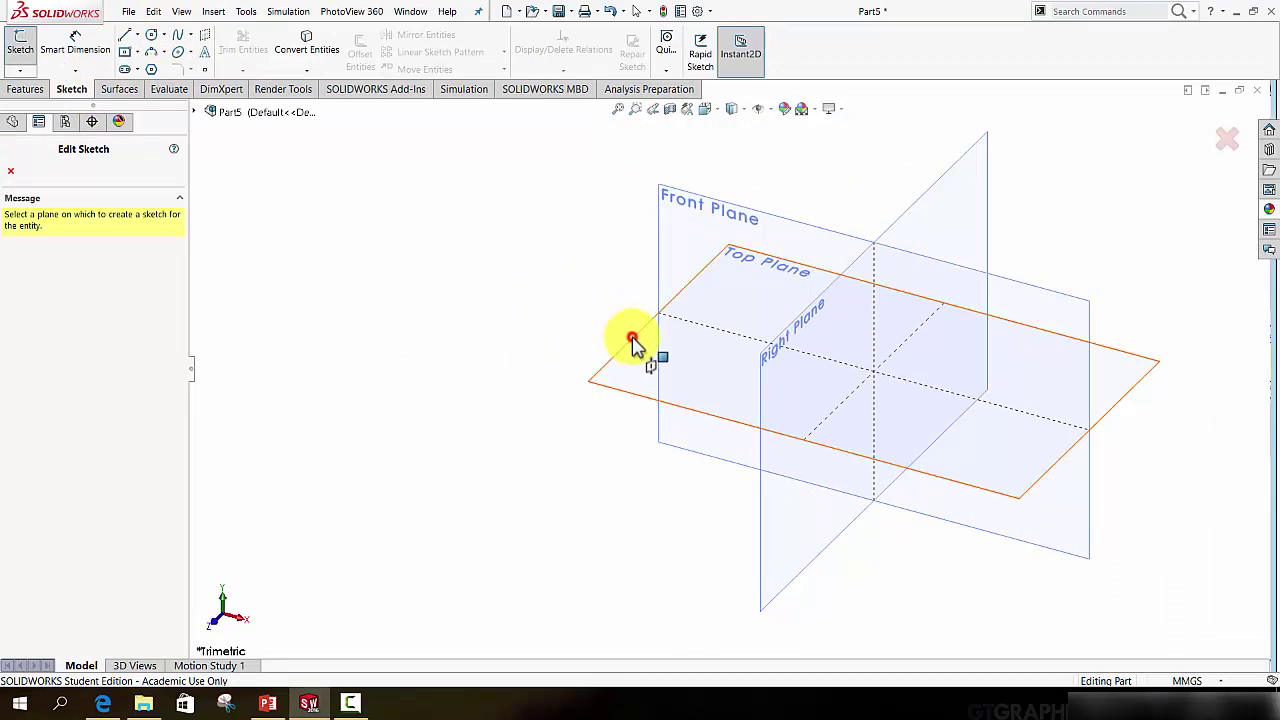
click(631, 342)
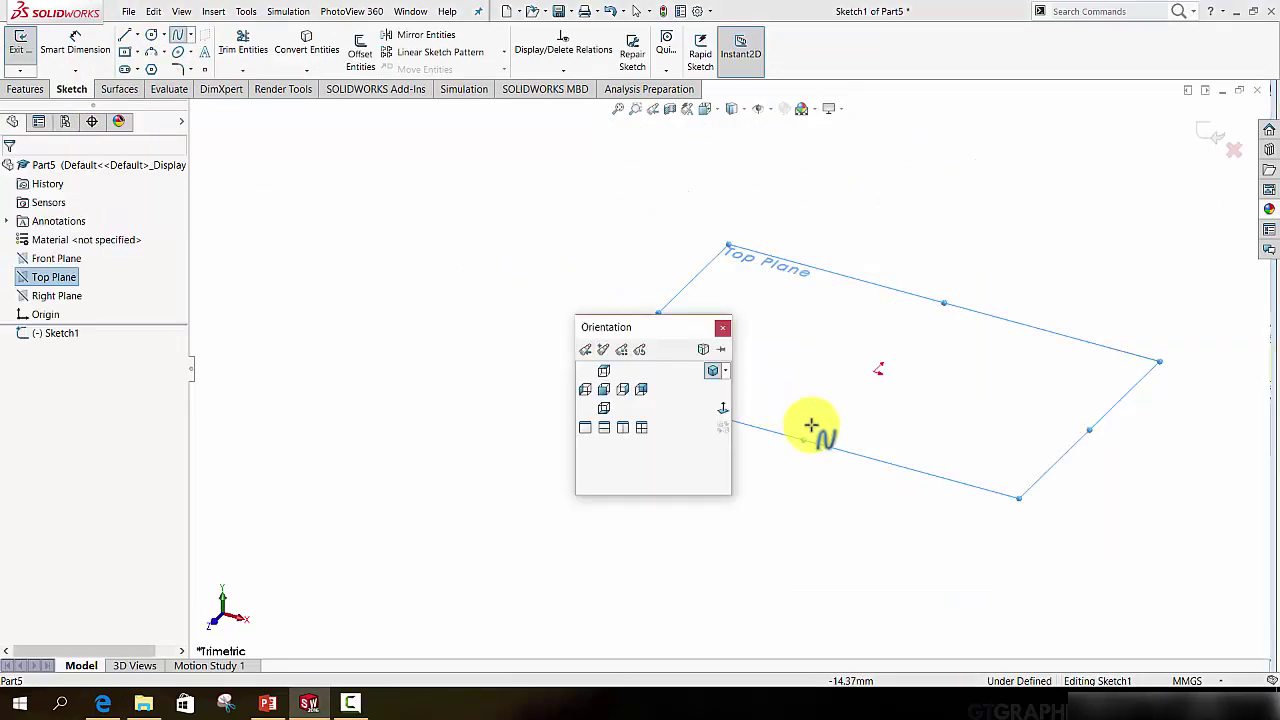
click(723, 408)
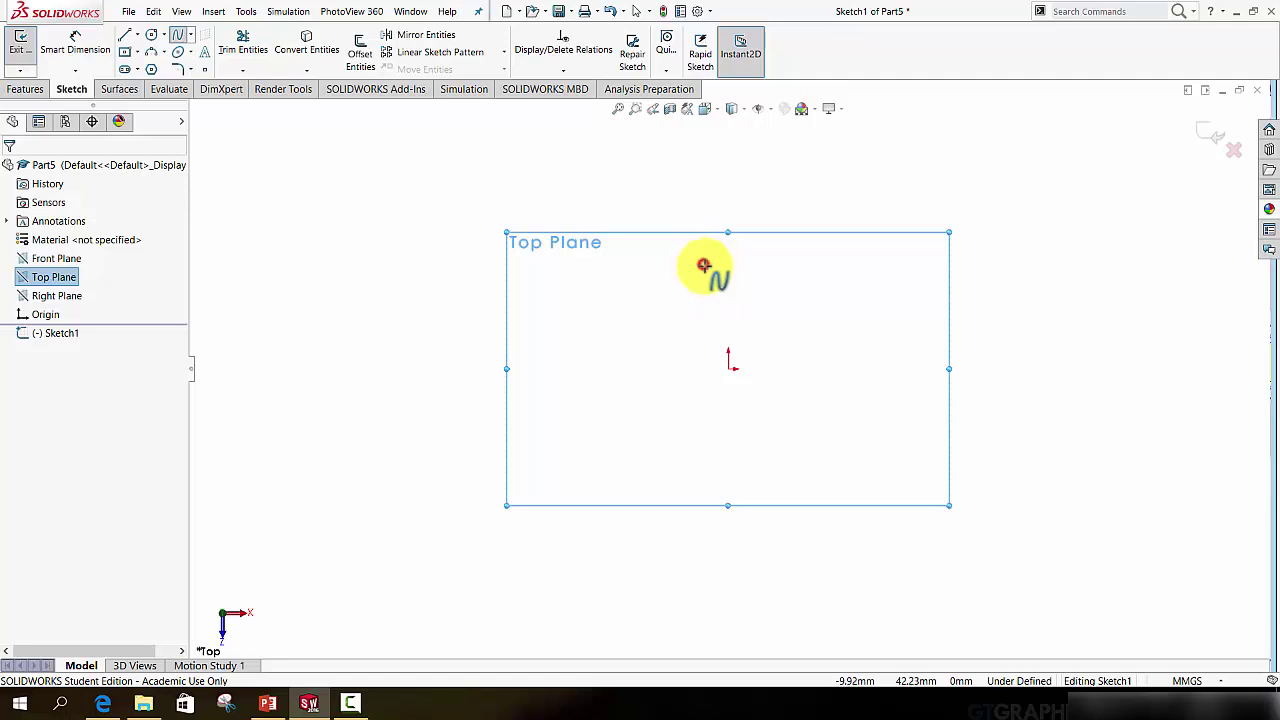
- Place spline points around the origin and close the wavy outline at its start point
click(704, 266)
click(717, 278)
click(766, 268)
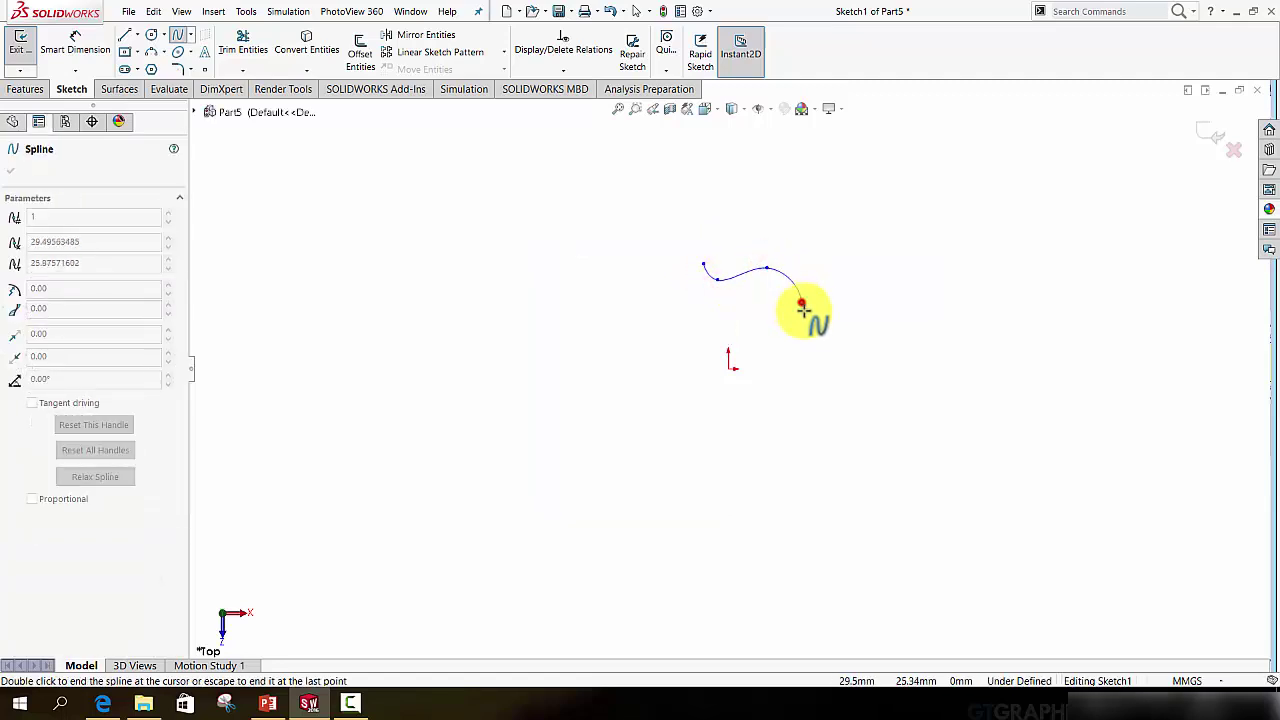
click(801, 302)
click(865, 318)
click(842, 358)
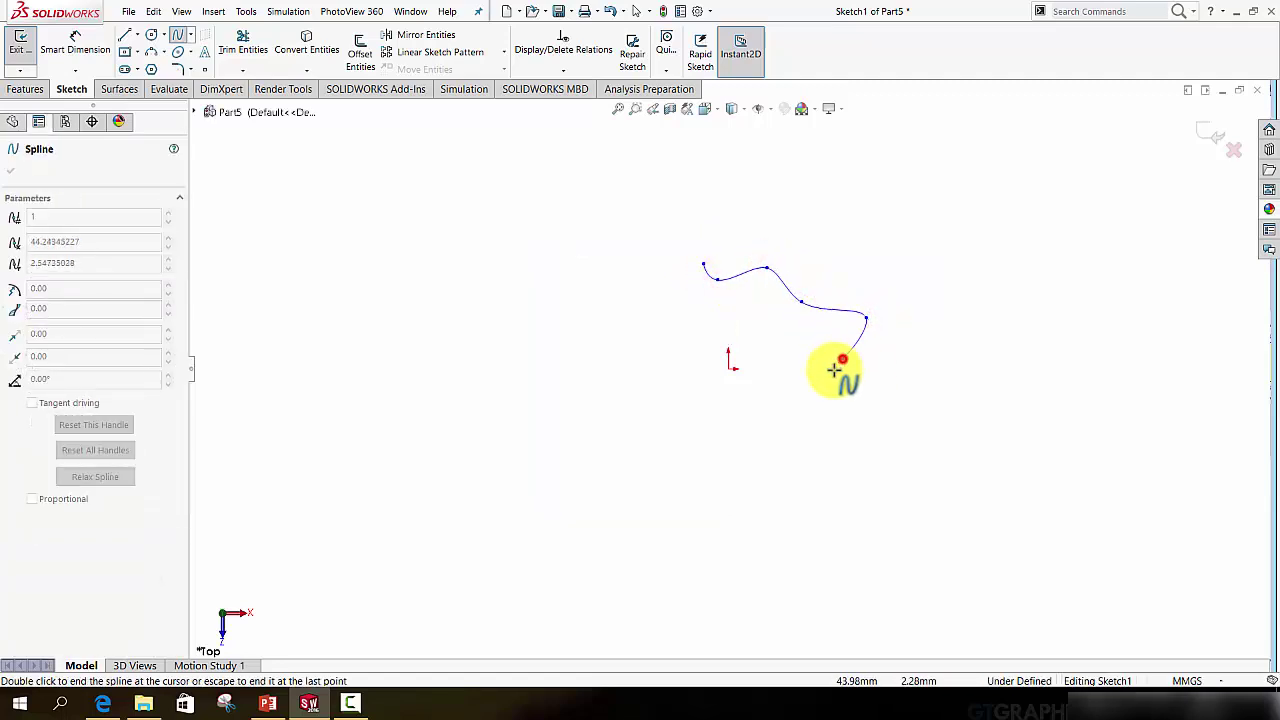
click(870, 416)
click(785, 415)
click(707, 446)
click(675, 400)
click(571, 401)
click(579, 358)
click(545, 307)
click(574, 263)
click(649, 257)
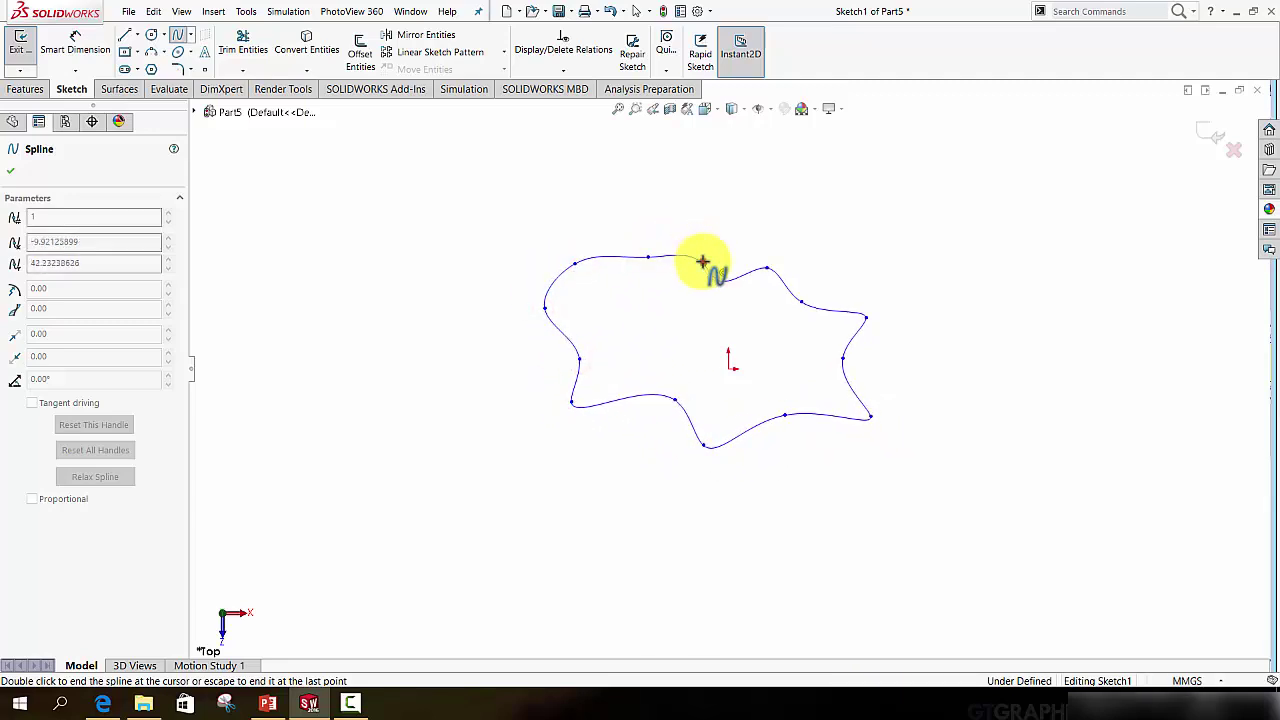
click(703, 262)
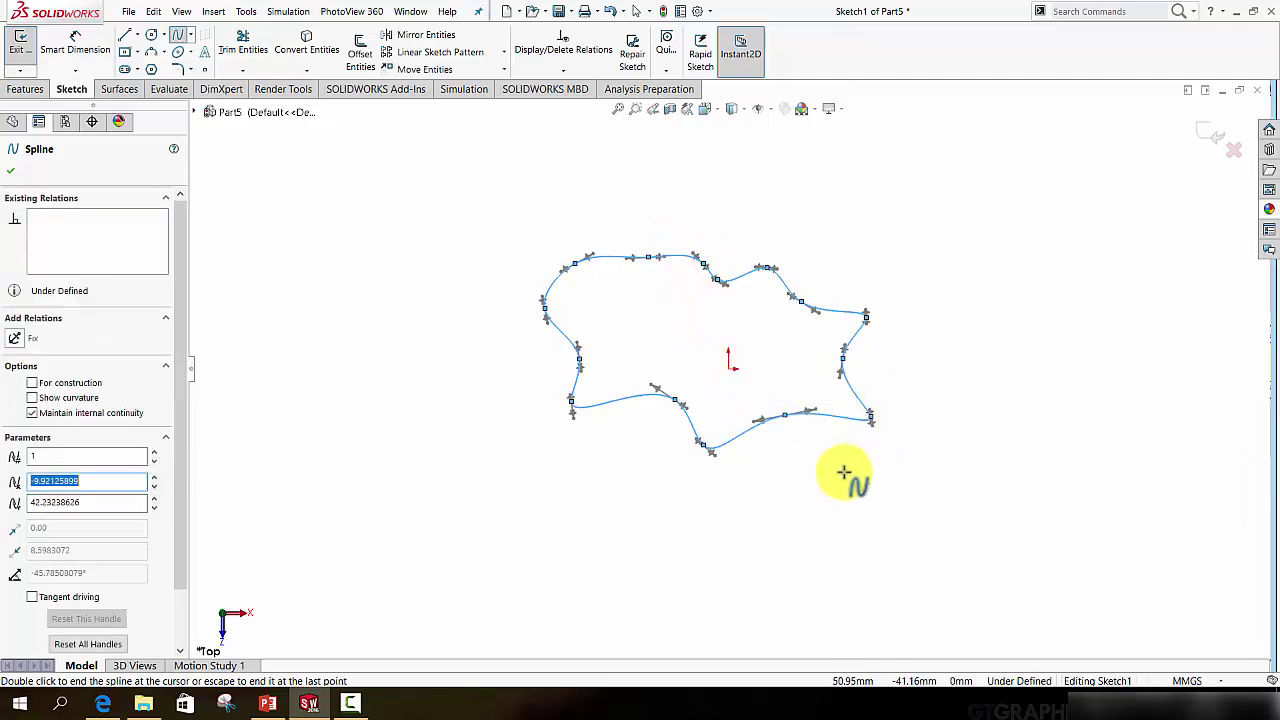
- Drag the right and lower-left spline points to reshape the outline
scroll(845, 414, down, 5)
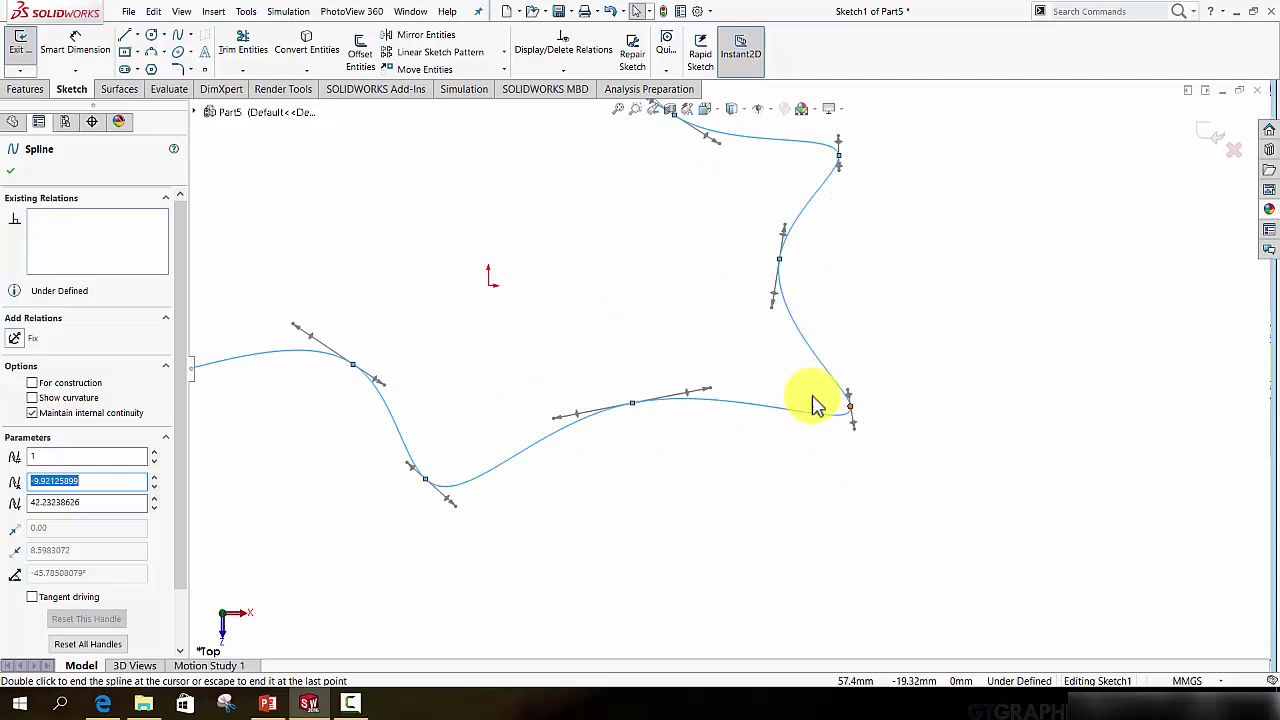
scroll(783, 393, up, 5)
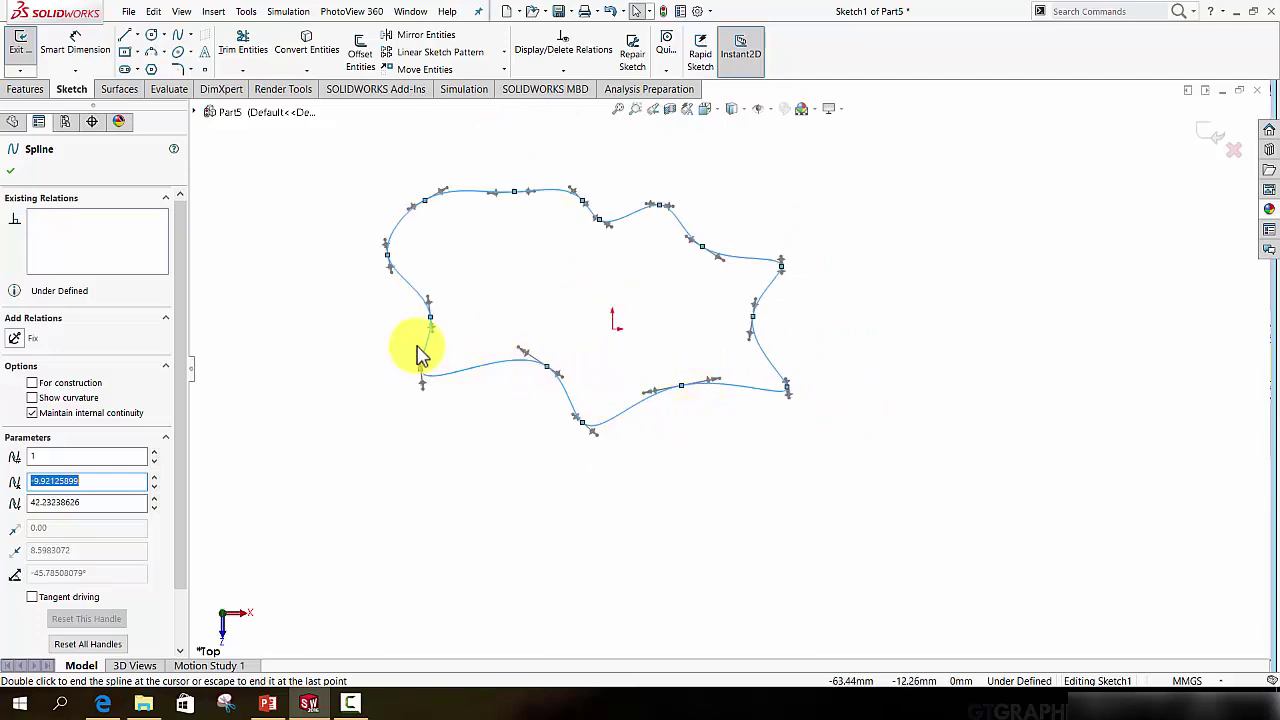
scroll(778, 391, down, 5)
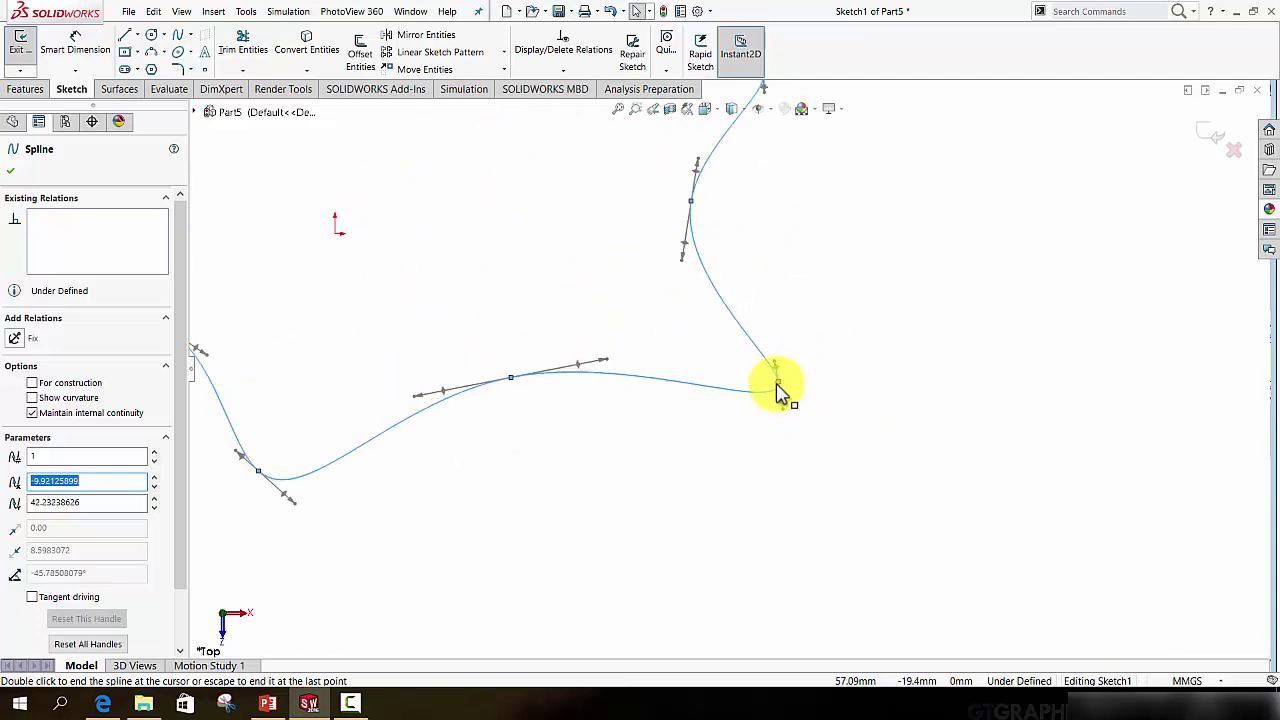
drag(778, 385, 678, 325)
drag(509, 380, 460, 349)
key(f)
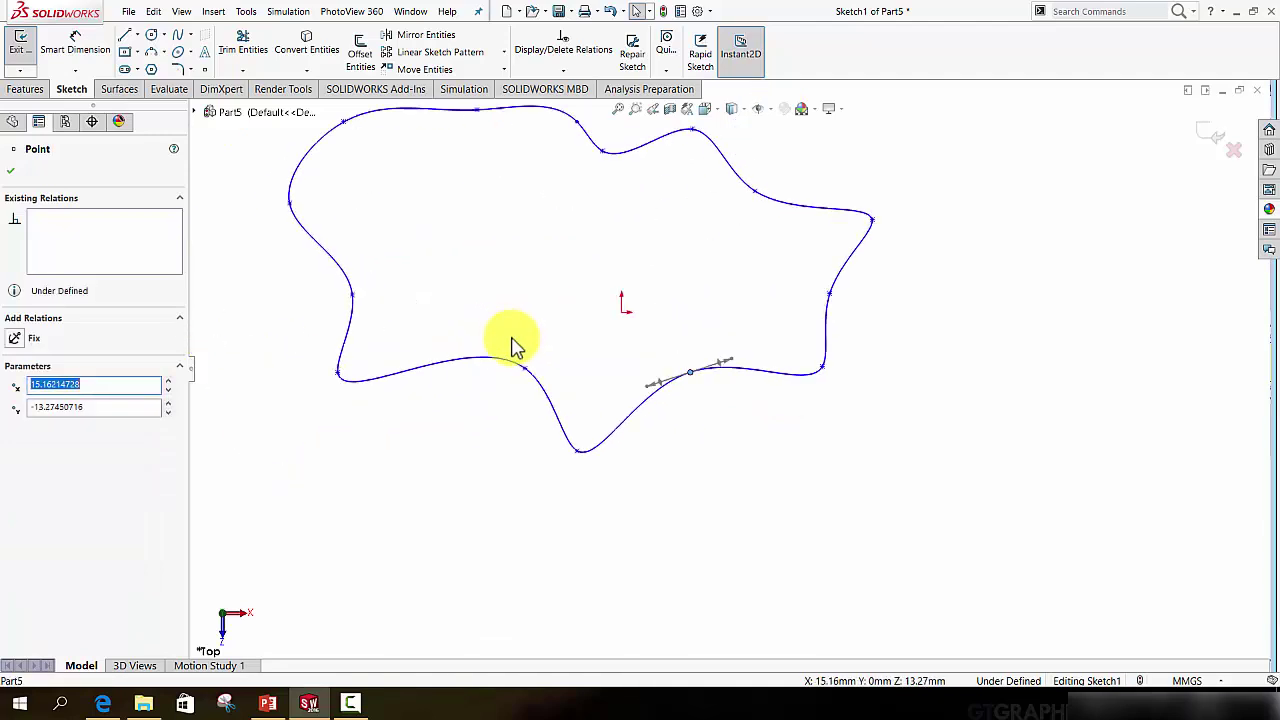
- Adjust the lower-middle, left and top spline points, then exit the sketch as Sketch1
scroll(517, 350, down, 2)
drag(542, 382, 493, 383)
drag(302, 282, 283, 252)
key(f)
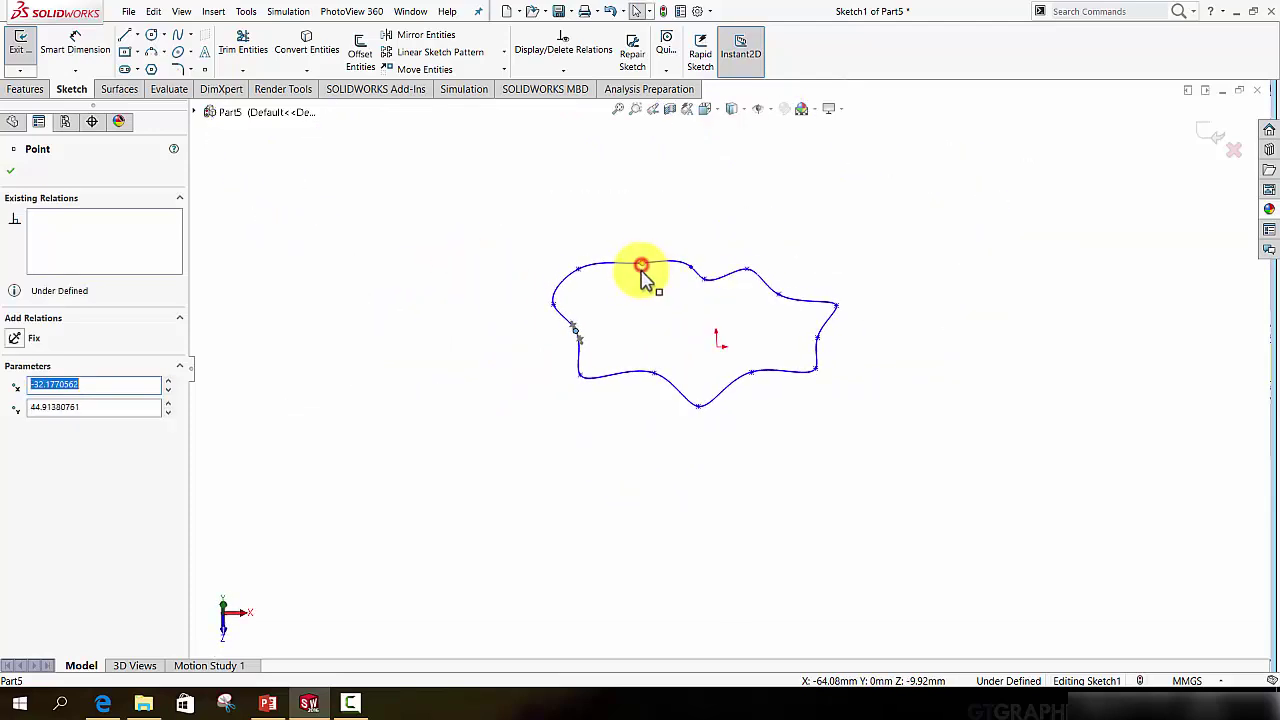
drag(641, 266, 640, 285)
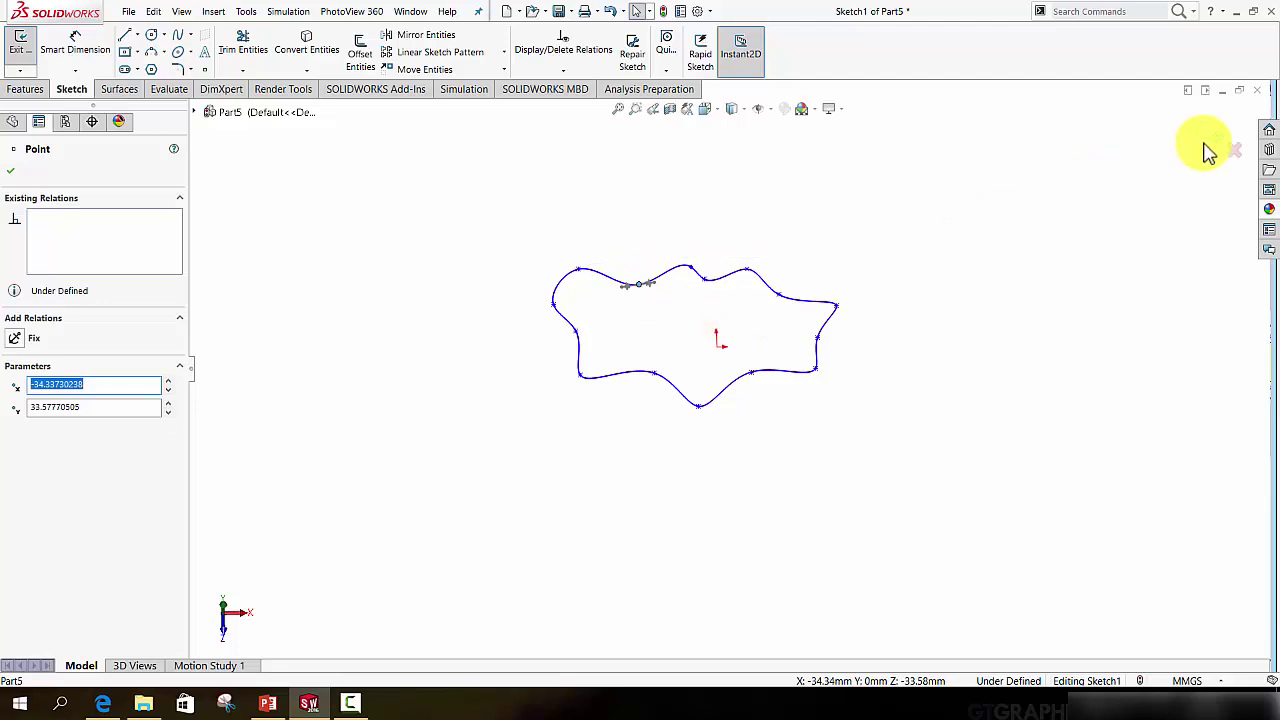
click(1210, 140)
mouse_move(1071, 311)
middle_down()
mouse_move(886, 429)
mouse_move(823, 349)
mouse_move(819, 288)
mouse_move(794, 317)
mouse_move(771, 306)
mouse_move(771, 331)
mouse_move(756, 332)
mouse_move(685, 272)
middle_up()
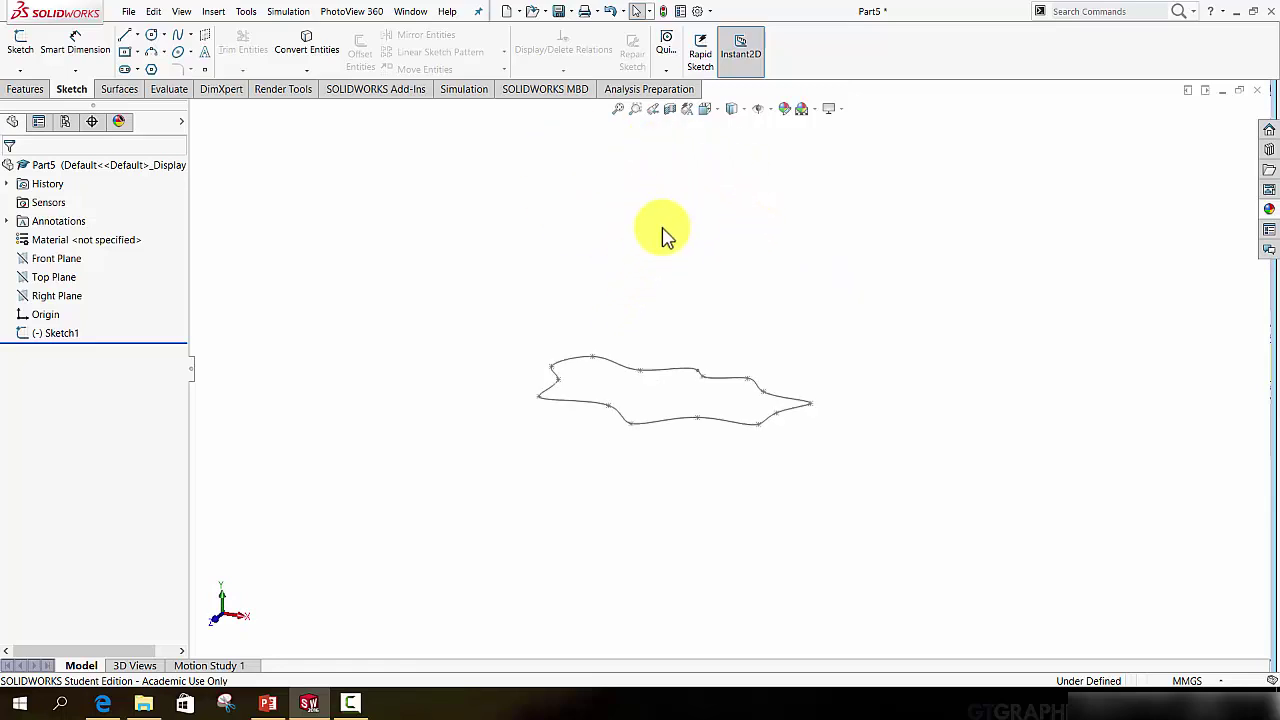
- Start a new reference plane from Features > Reference Geometry
middle_drag(697, 274, 683, 348)
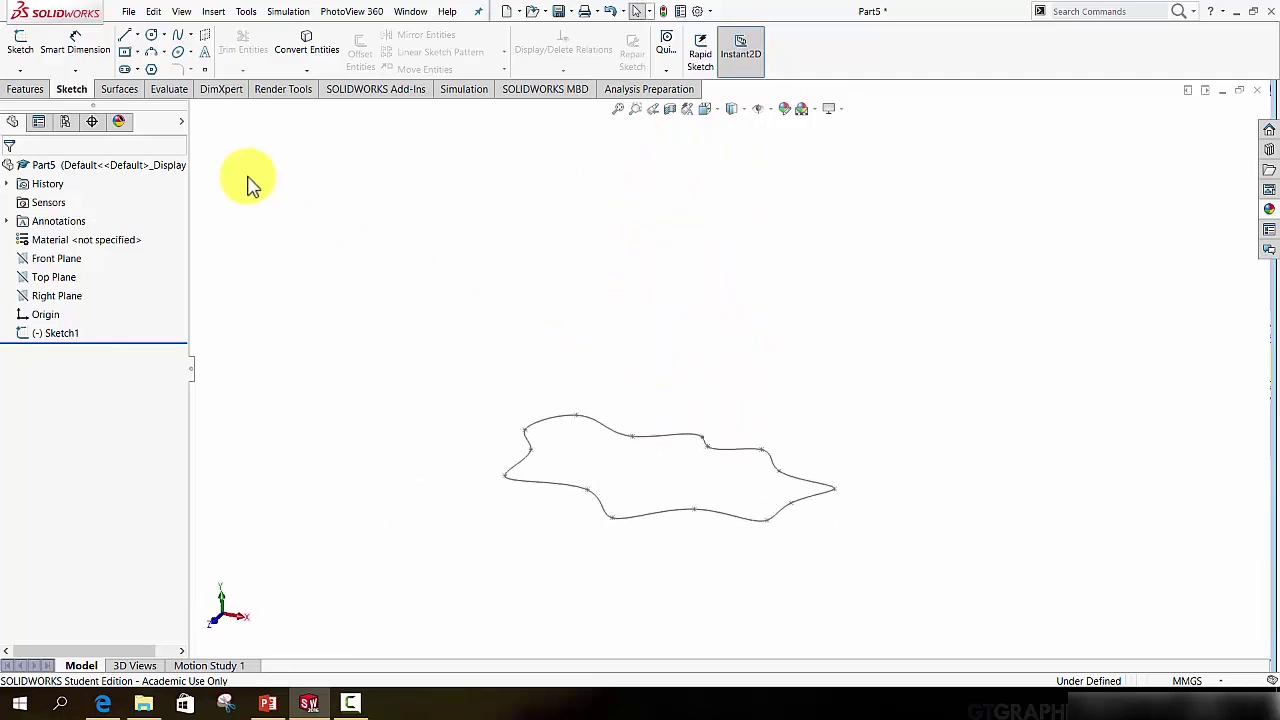
click(25, 88)
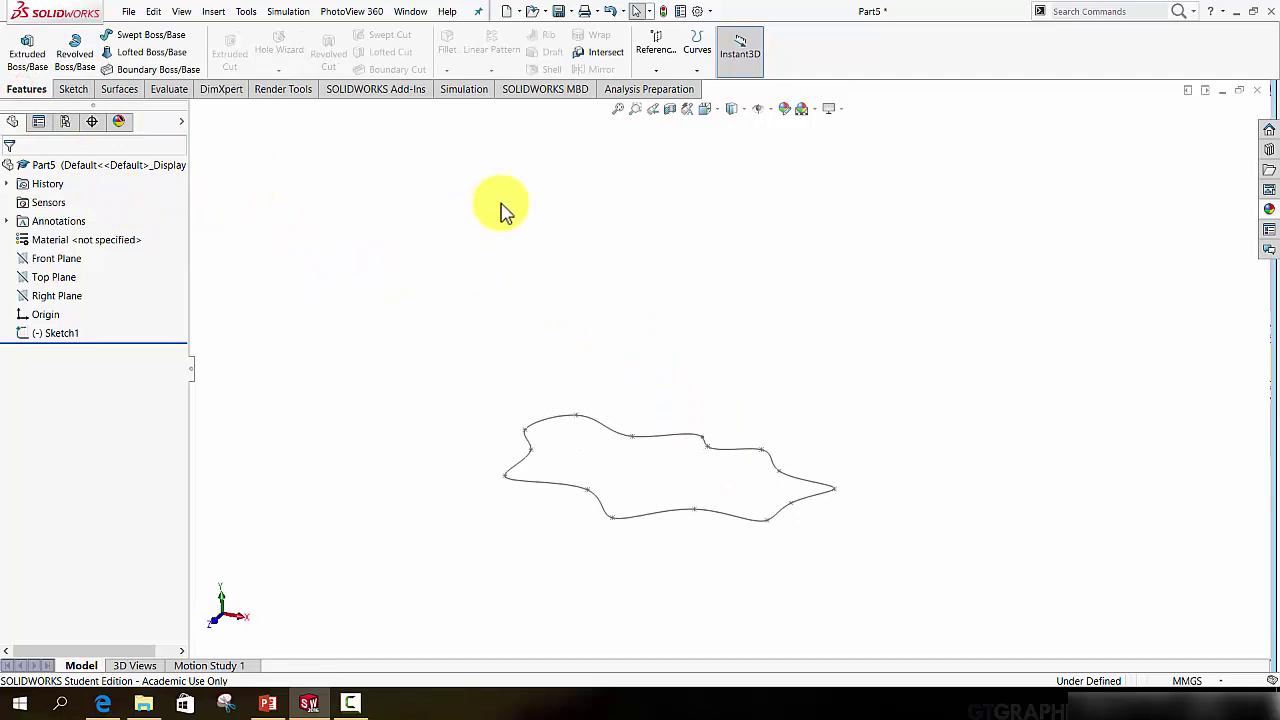
click(653, 74)
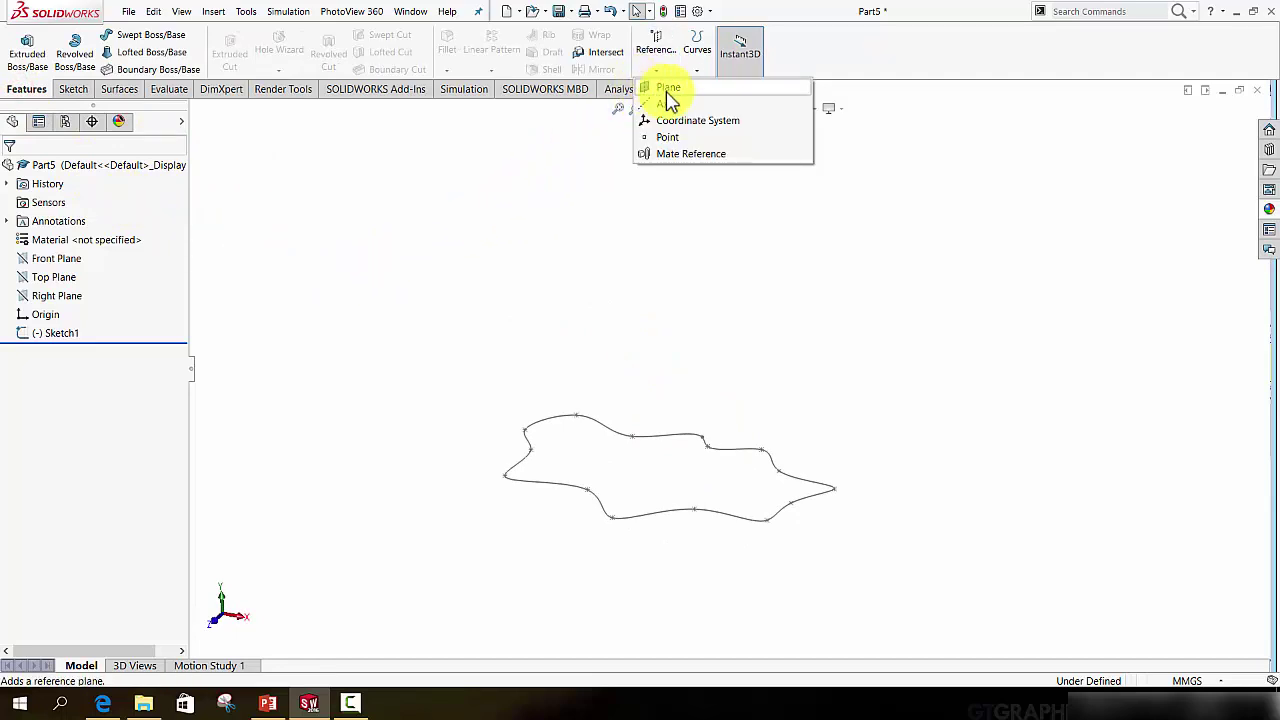
click(692, 90)
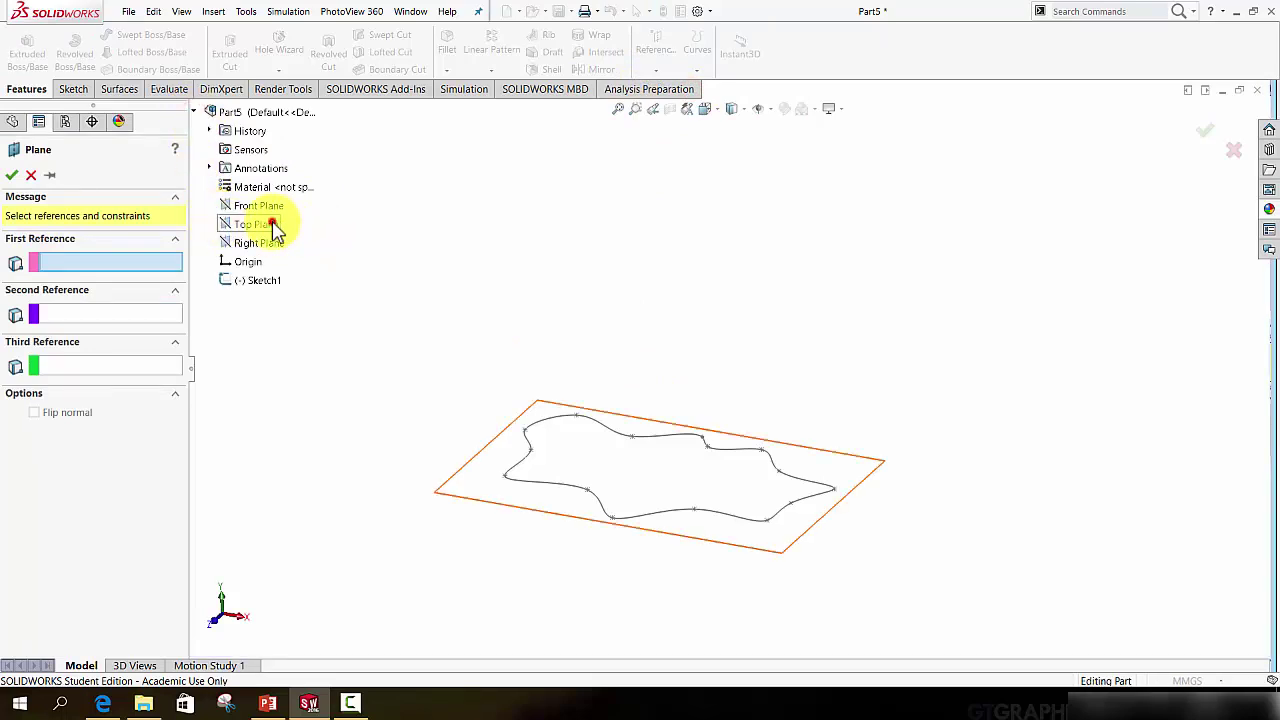
- Base the plane on the Top Plane with a 120.00 mm offset and confirm it as Plane1
click(273, 226)
middle_drag(468, 348, 460, 305)
drag(178, 378, 178, 378)
middle_drag(219, 388, 271, 406)
click(175, 376)
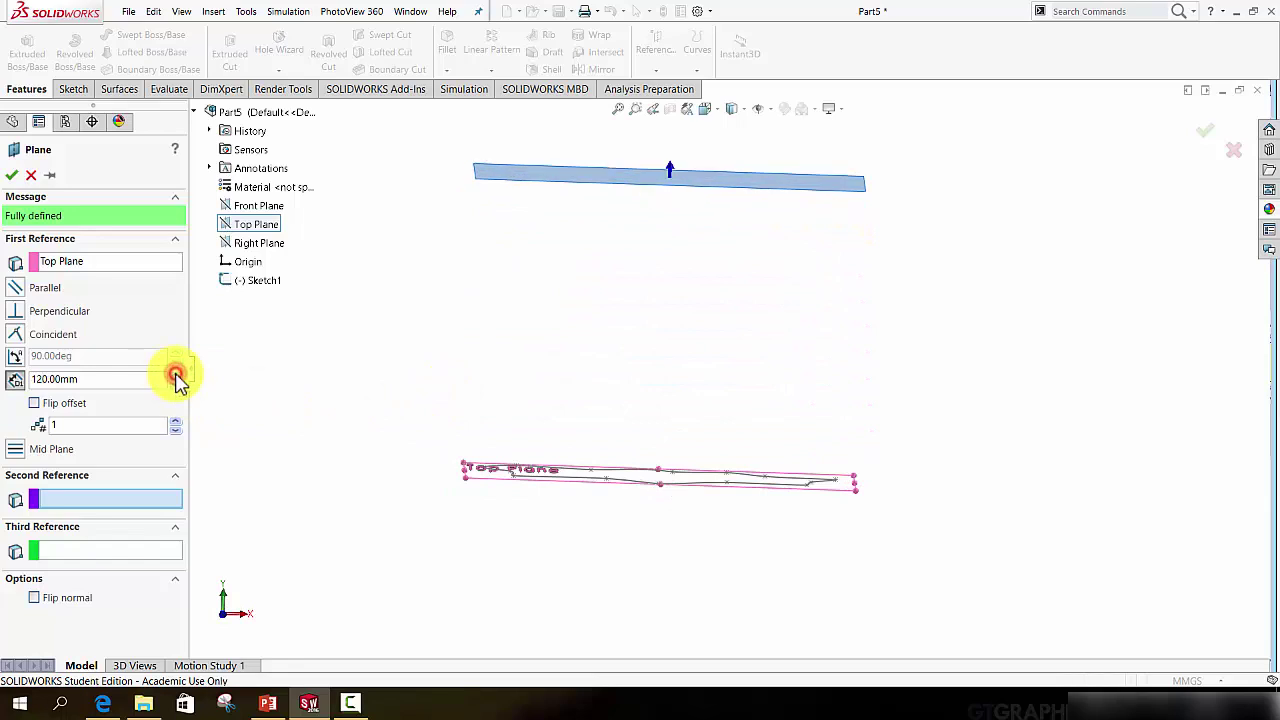
click(175, 376)
middle_drag(492, 378, 444, 356)
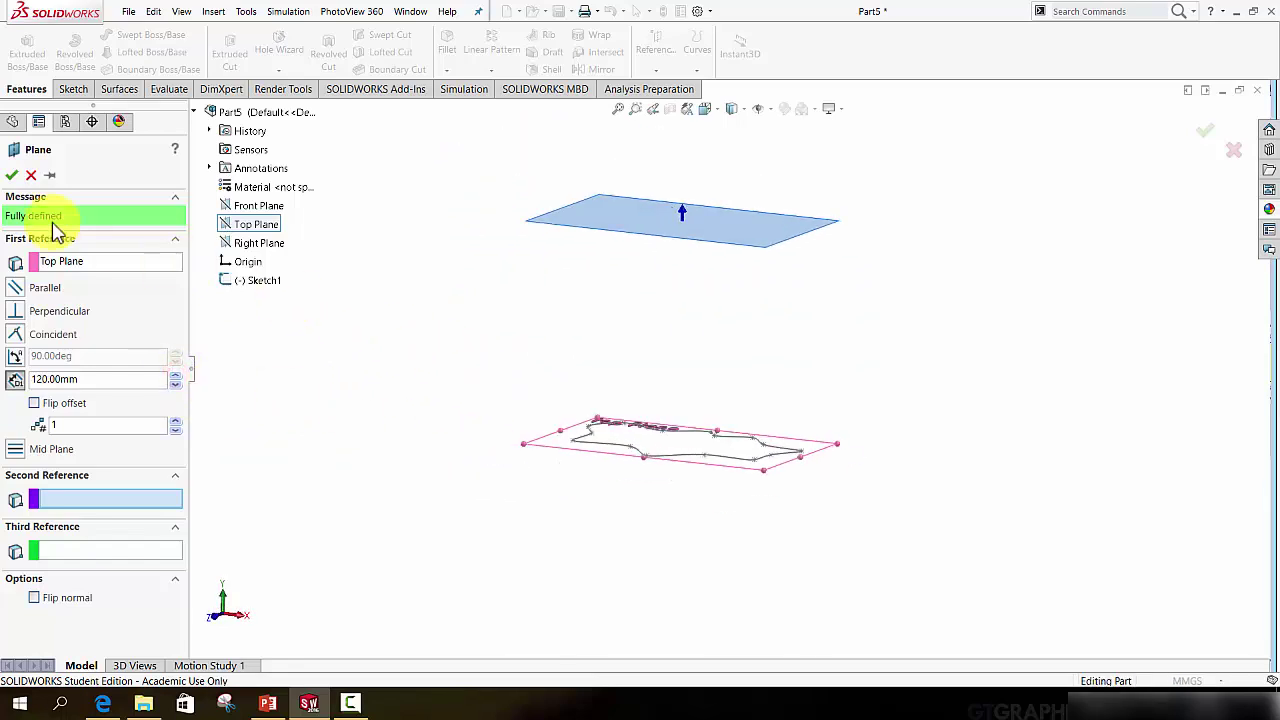
click(12, 176)
middle_drag(563, 323, 613, 363)
scroll(680, 371, down, 3)
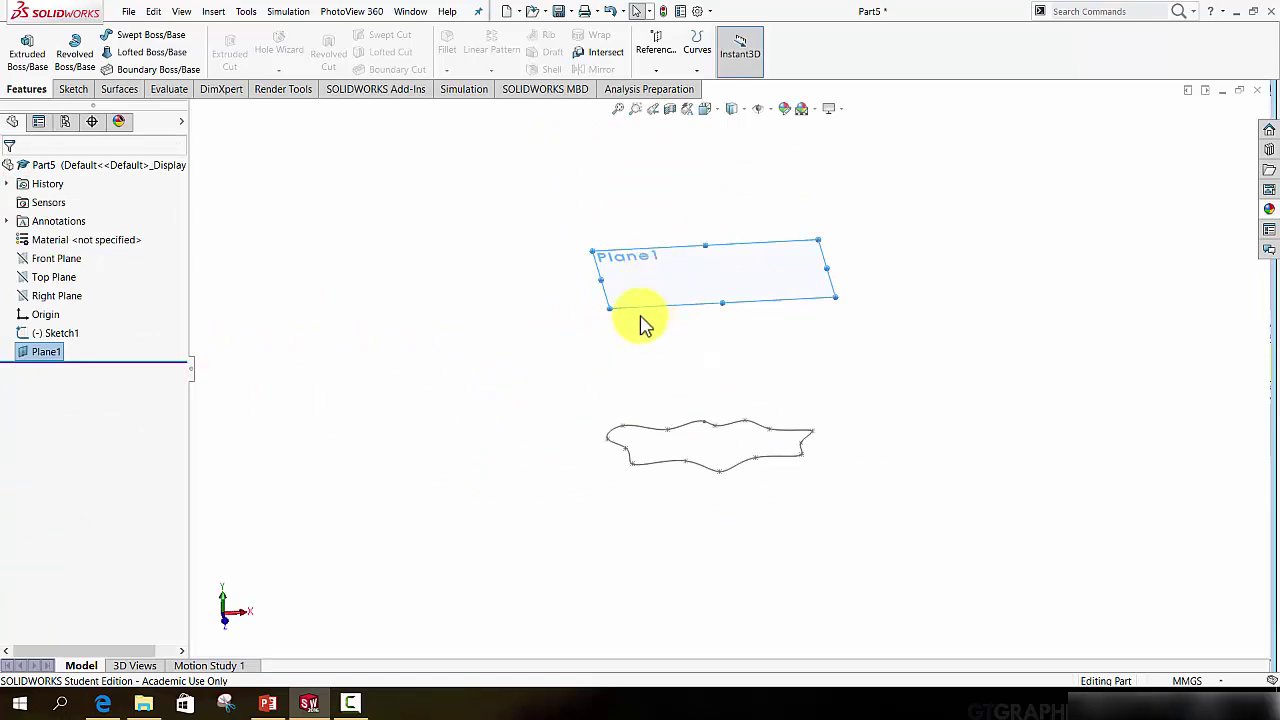
- Start a spline sketch on Plane1 and view it normal to the plane
click(73, 90)
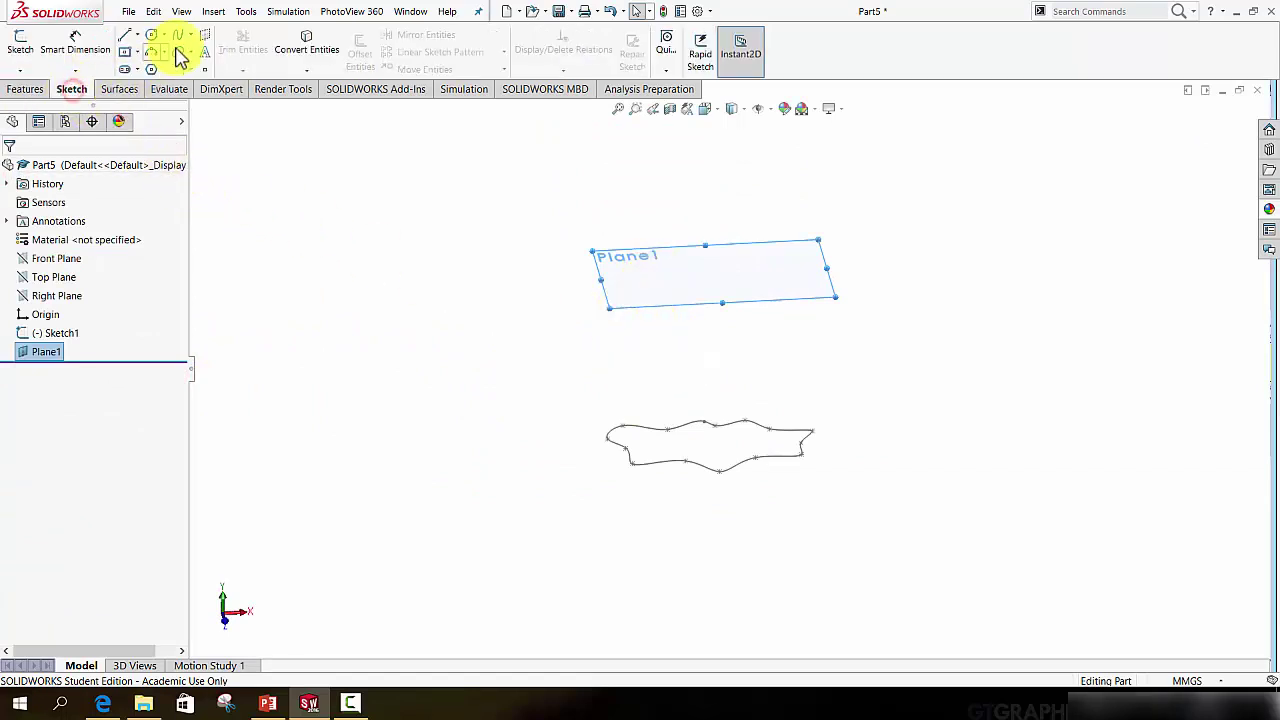
click(179, 36)
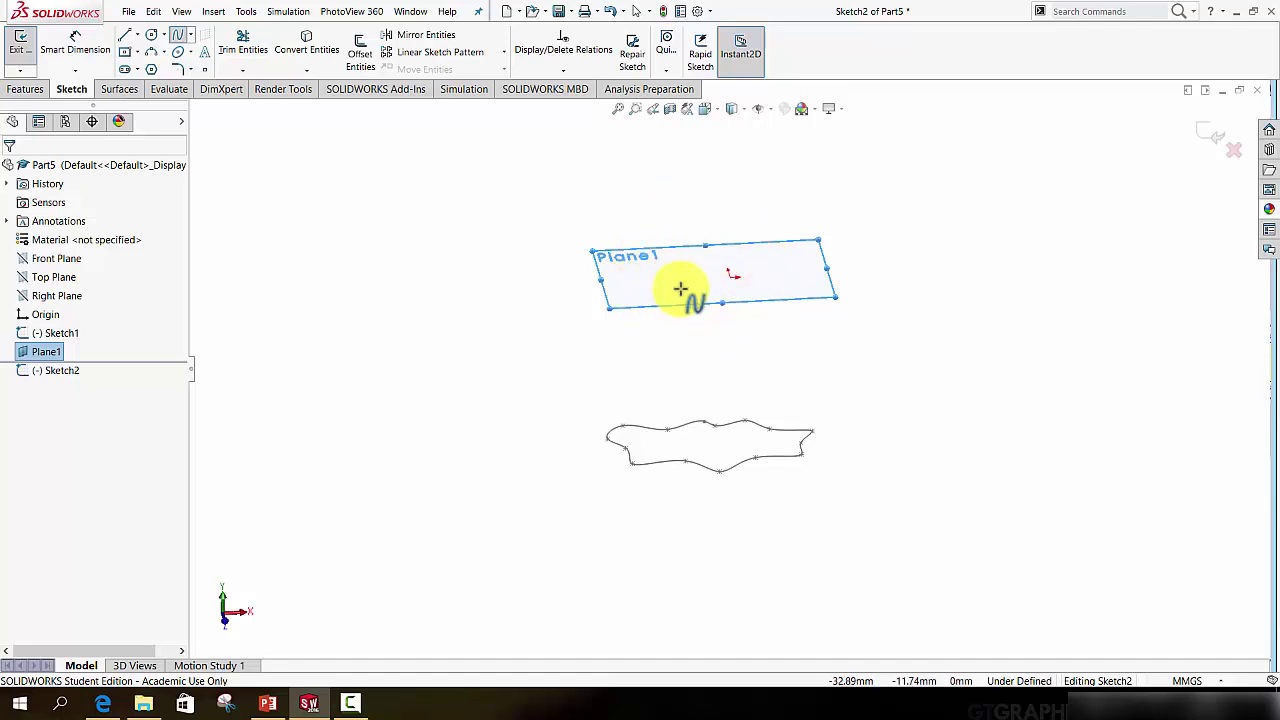
key(space)
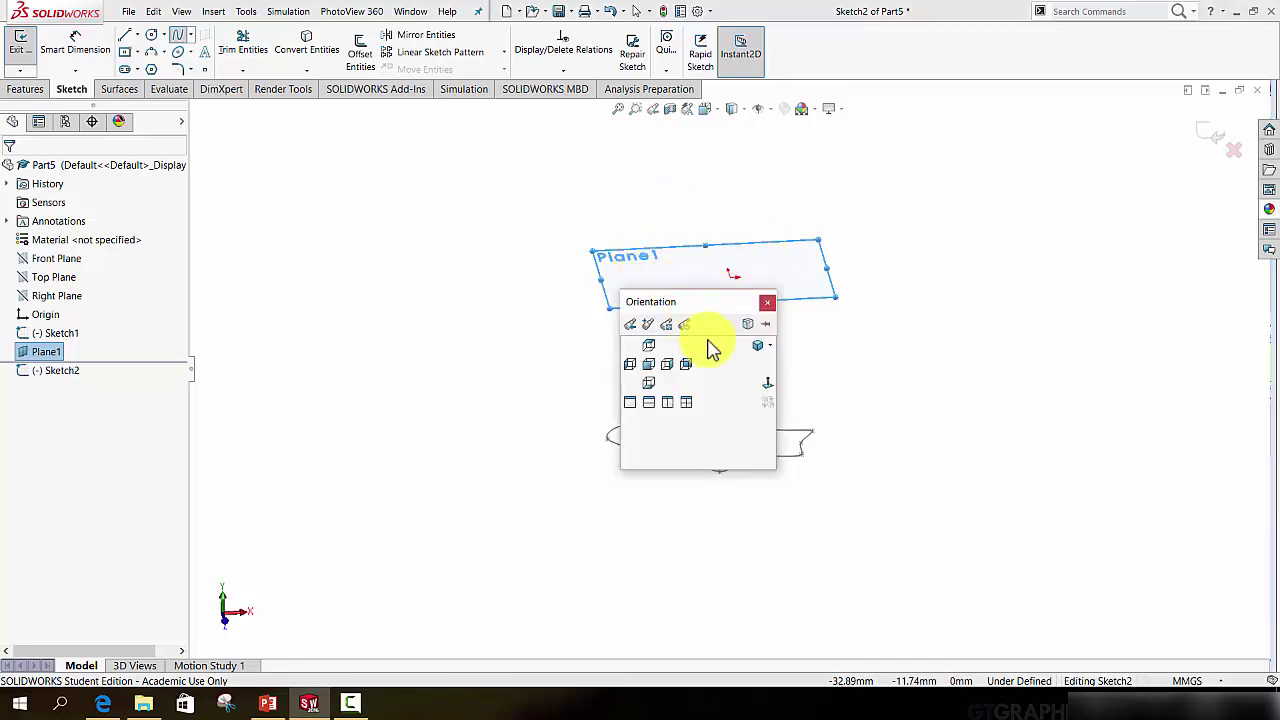
click(764, 386)
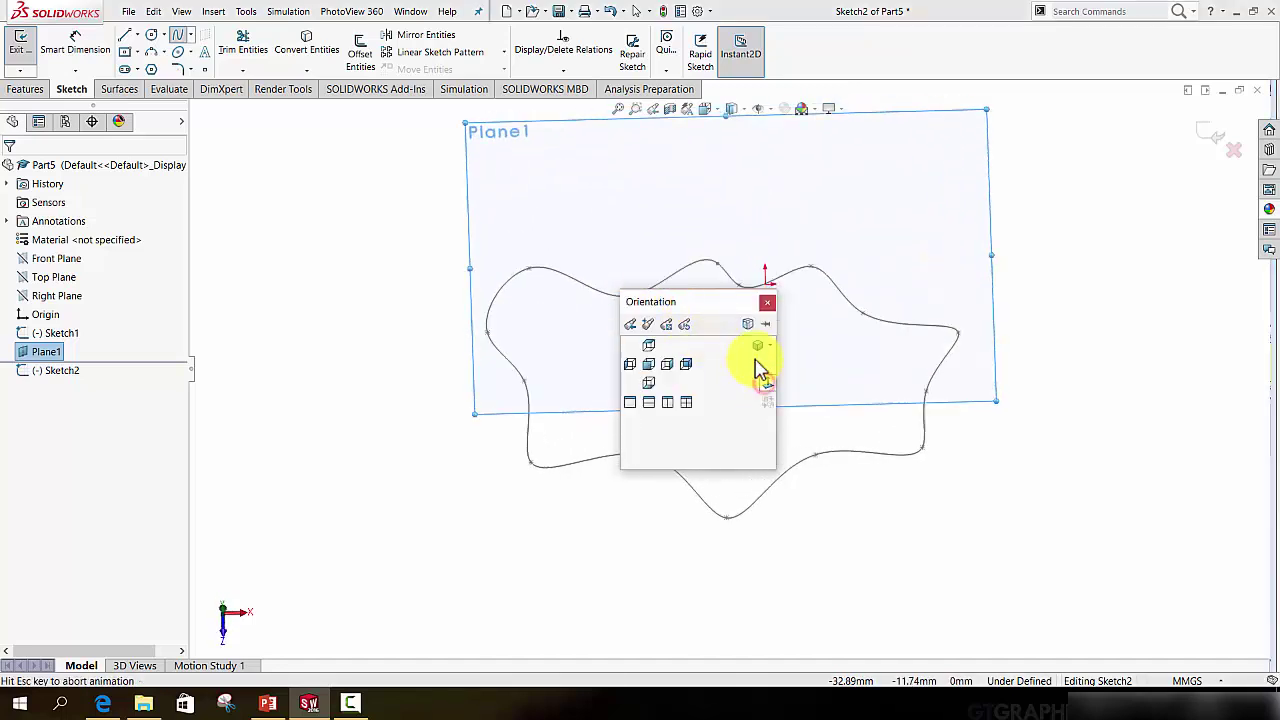
- Draw a smaller closed wavy spline outline on Plane1, ending at its start point
click(584, 341)
click(653, 296)
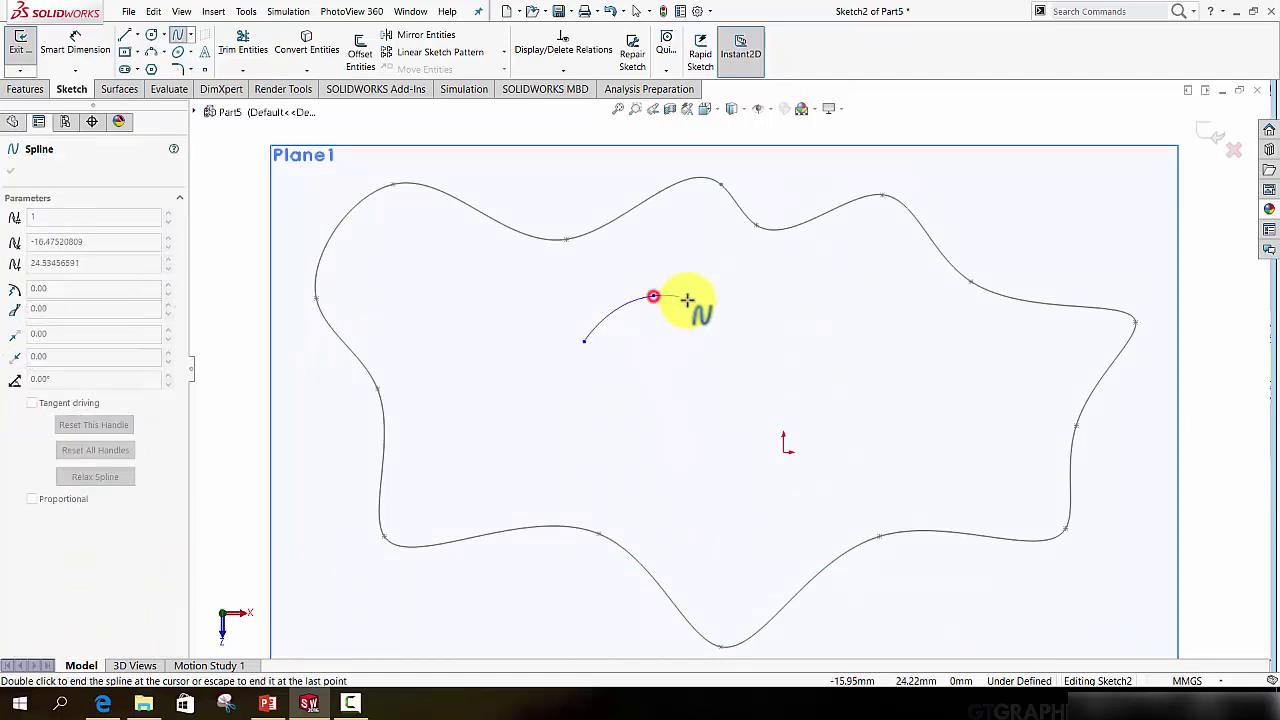
click(728, 338)
click(818, 309)
click(962, 397)
click(897, 448)
click(813, 504)
click(675, 468)
click(558, 442)
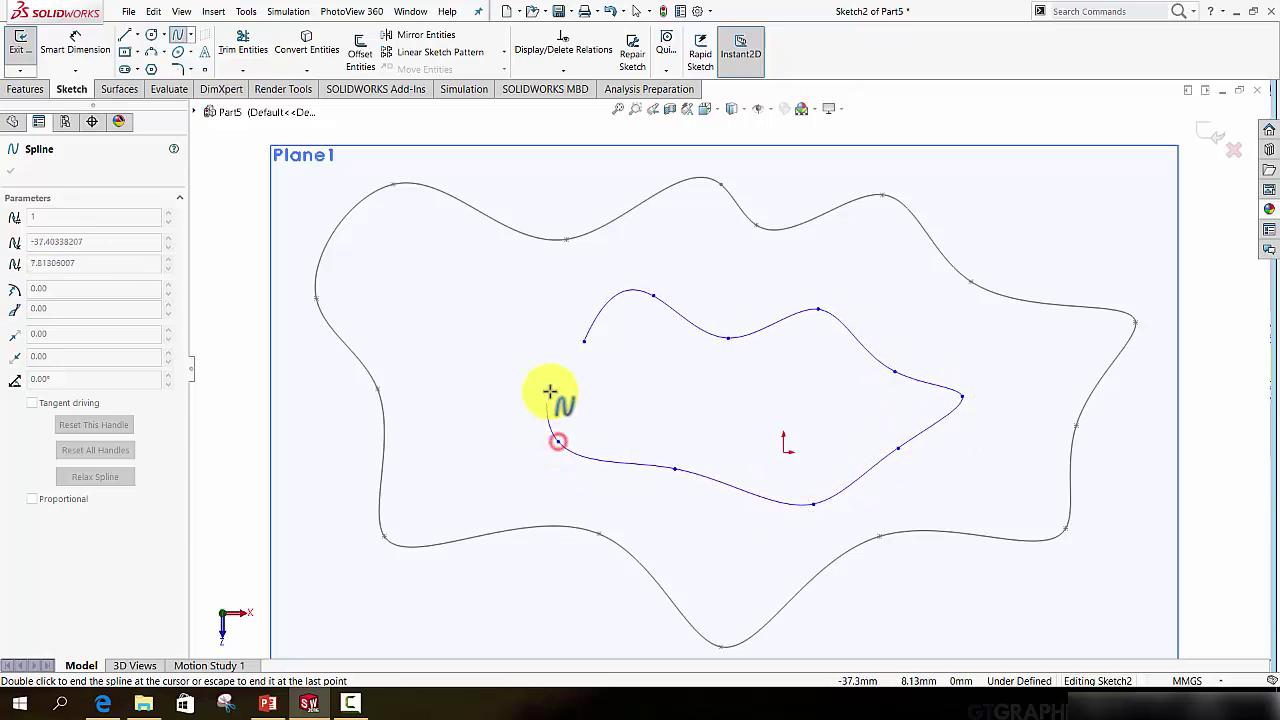
click(581, 342)
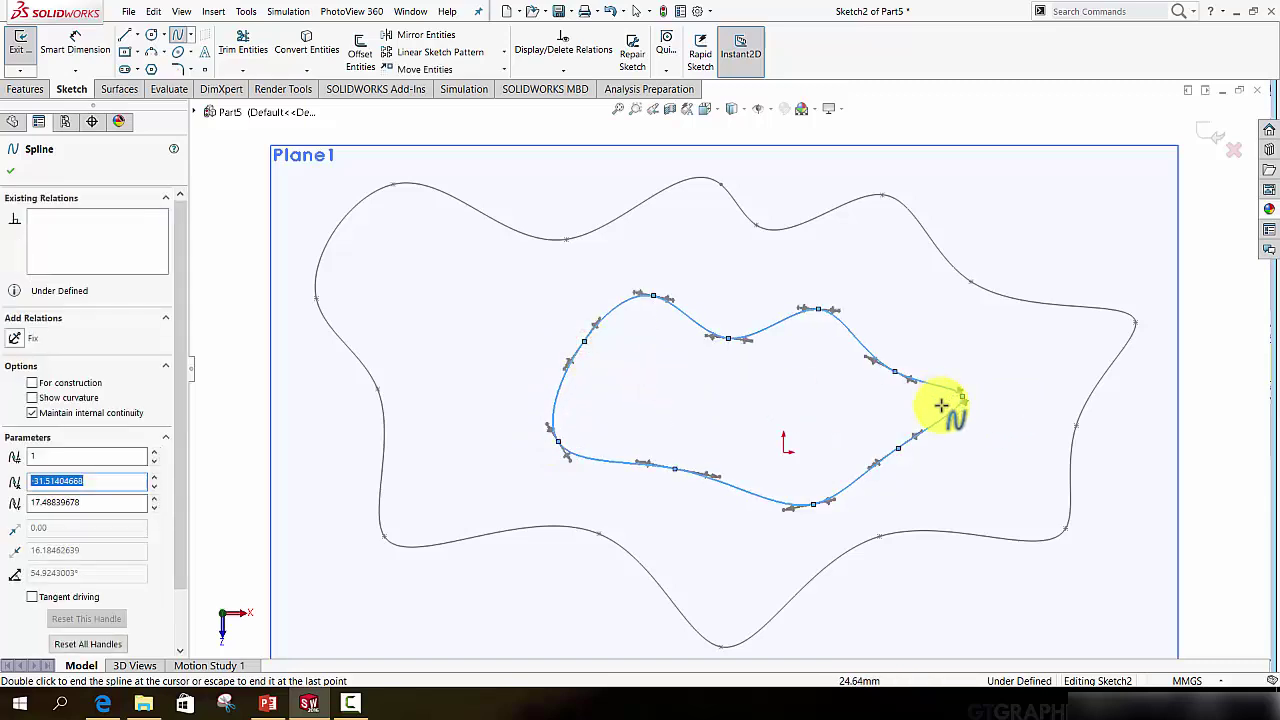
- Reshape the inner outline's right, top and lower spline points to finish Sketch2
scroll(942, 408, down, 2)
drag(948, 390, 903, 388)
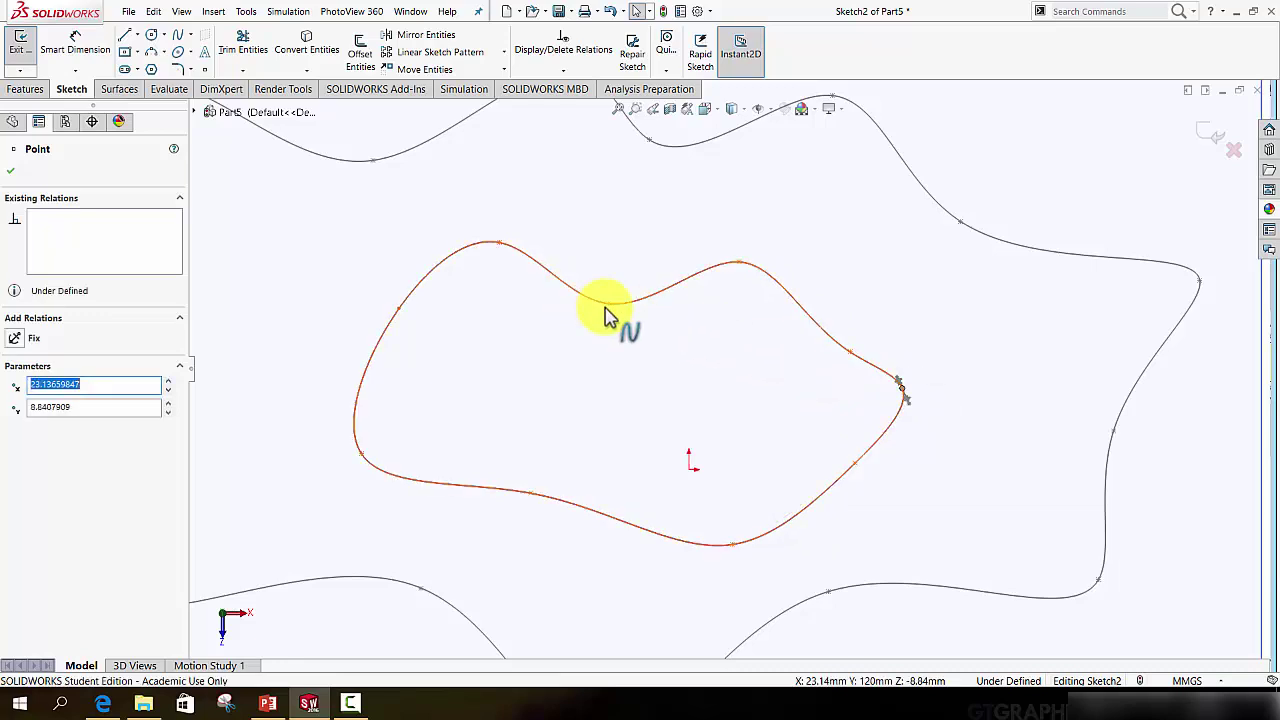
mouse_move(608, 306)
mouse_down()
mouse_move(593, 272)
mouse_move(594, 304)
mouse_up()
scroll(660, 375, up, 3)
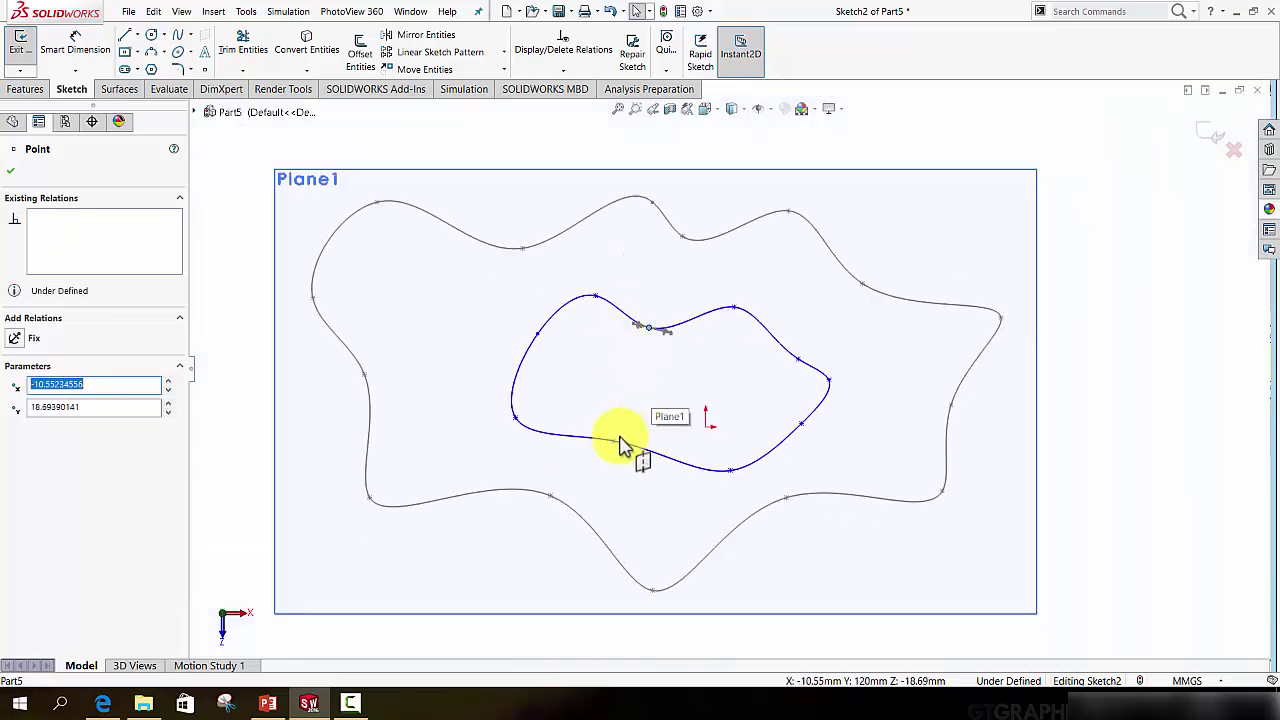
mouse_move(617, 446)
mouse_down()
mouse_move(620, 428)
mouse_move(632, 452)
mouse_up()
middle_drag(632, 452, 674, 341)
scroll(771, 194, down, 3)
middle_drag(771, 194, 636, 275)
scroll(608, 310, up, 3)
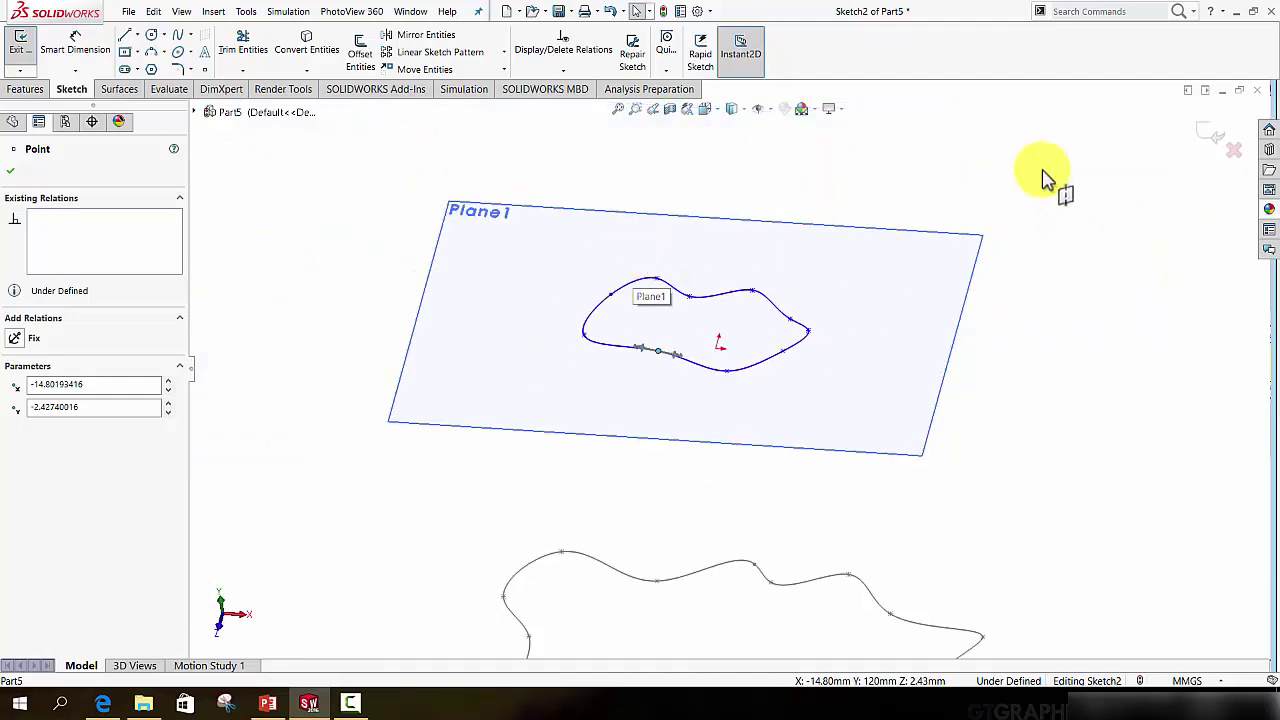
click(1097, 262)
- Hide Plane1 so only the two spline profiles remain visible
right_drag(1097, 262, 1074, 294)
scroll(891, 449, up, 3)
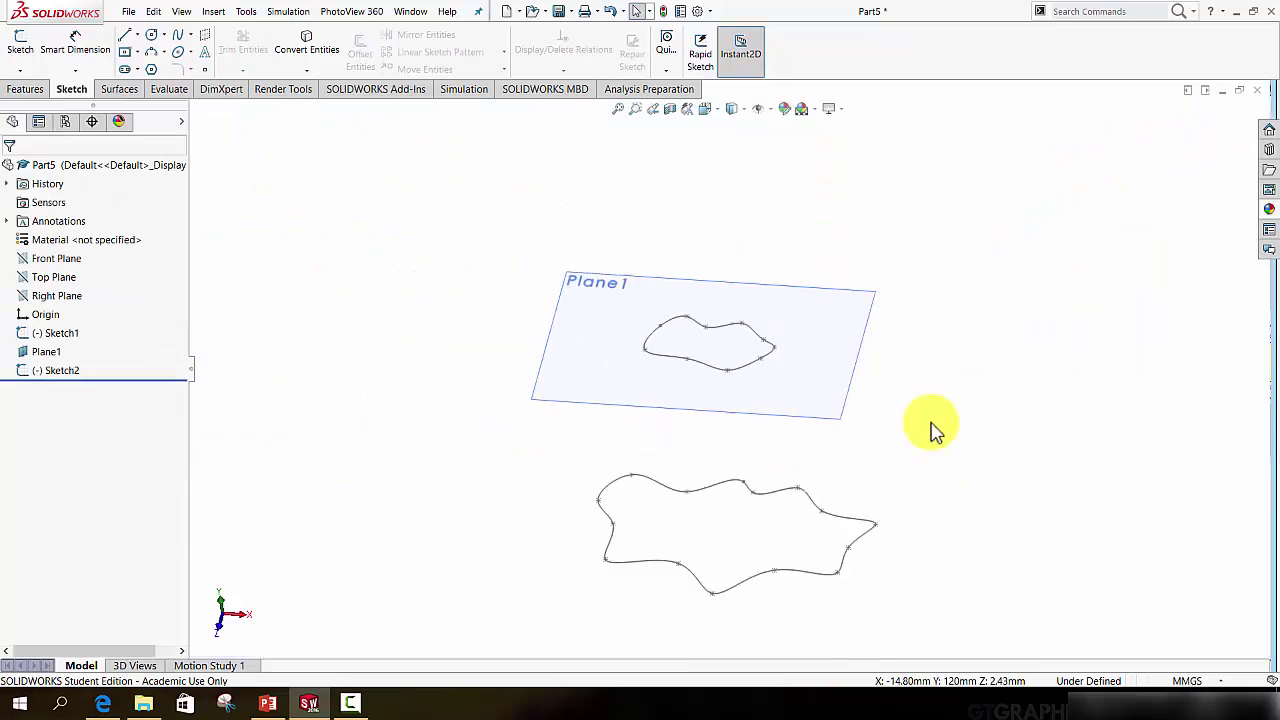
mouse_move(891, 449)
middle_down()
mouse_move(920, 323)
mouse_move(866, 362)
mouse_move(850, 352)
middle_up()
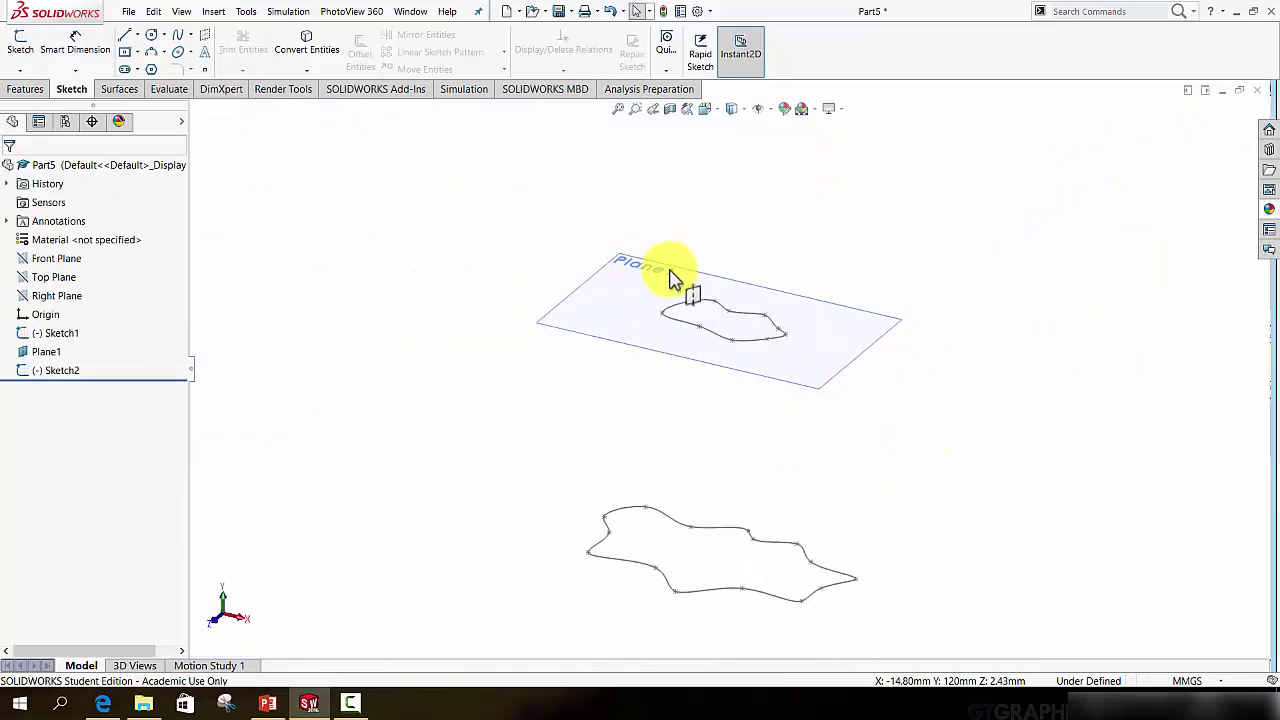
middle_drag(670, 283, 680, 258)
right_click(680, 265)
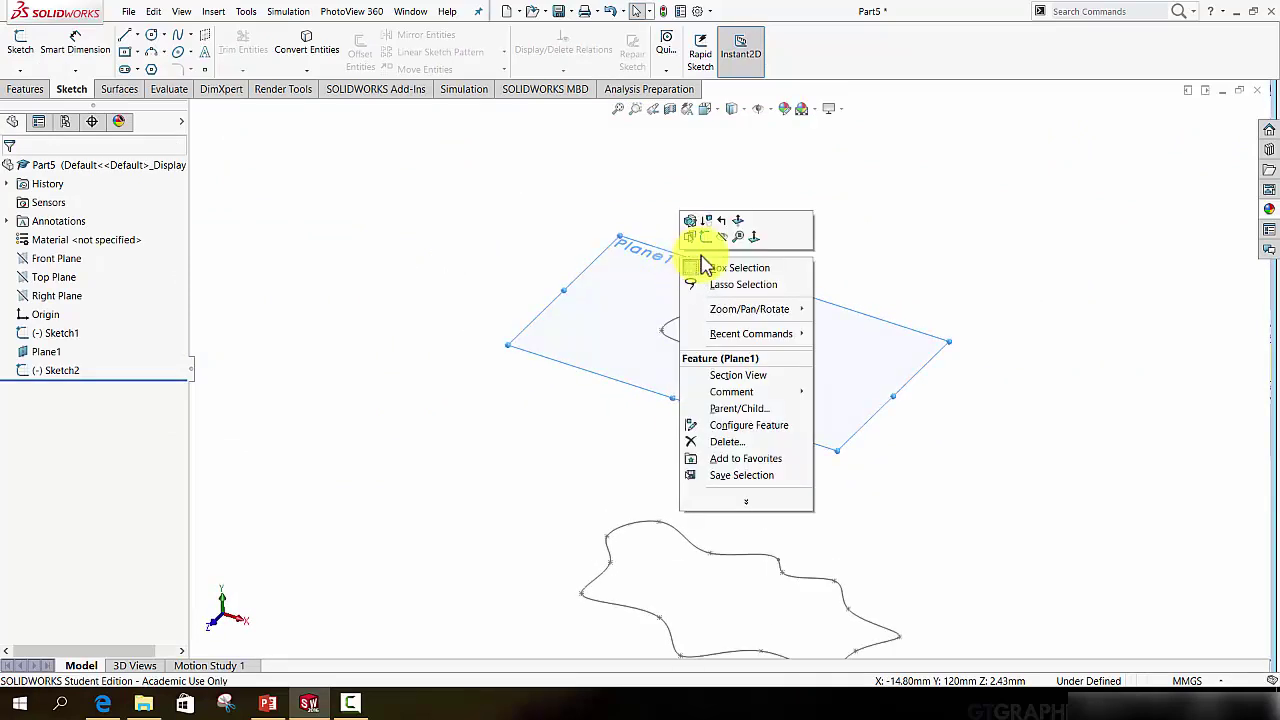
click(721, 236)
mouse_move(717, 246)
middle_down()
mouse_move(717, 429)
mouse_move(709, 294)
mouse_move(762, 360)
mouse_move(757, 423)
mouse_move(746, 411)
mouse_move(703, 437)
mouse_move(740, 485)
mouse_move(741, 435)
middle_up()
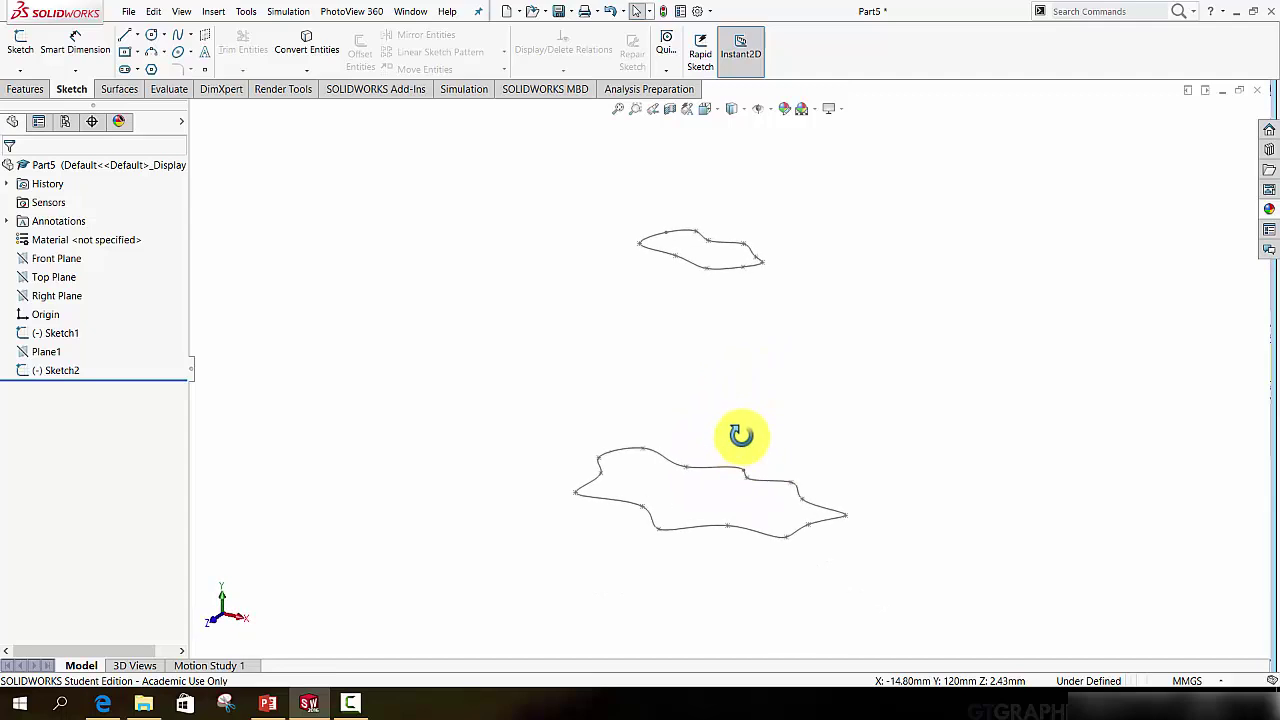
- Start a Lofted Boss/Base with Sketch2 then Sketch1 as profiles
click(24, 90)
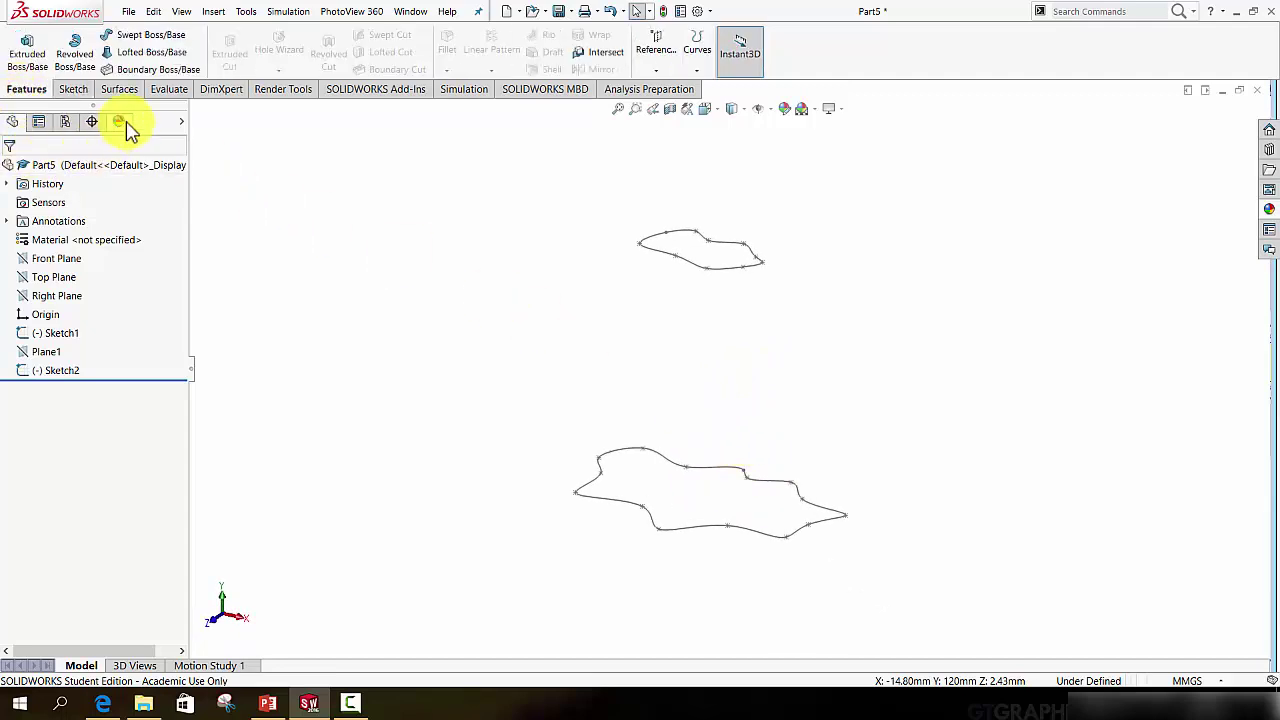
click(152, 53)
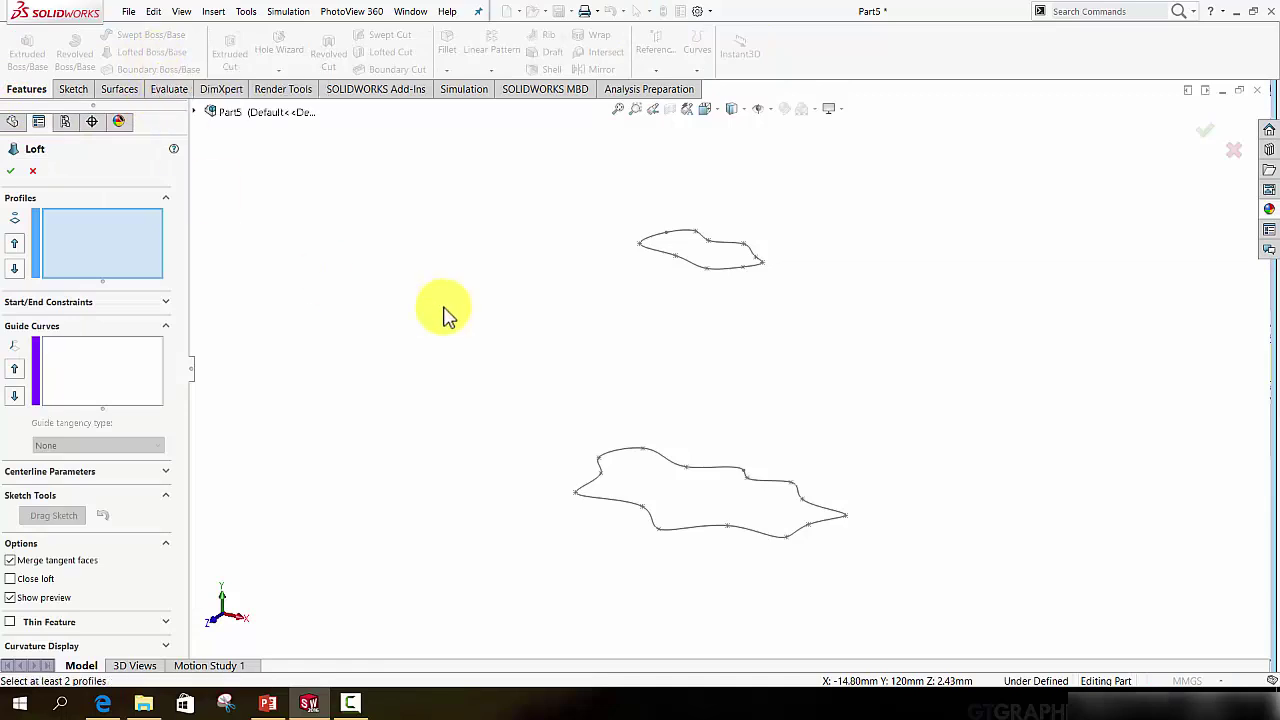
click(687, 262)
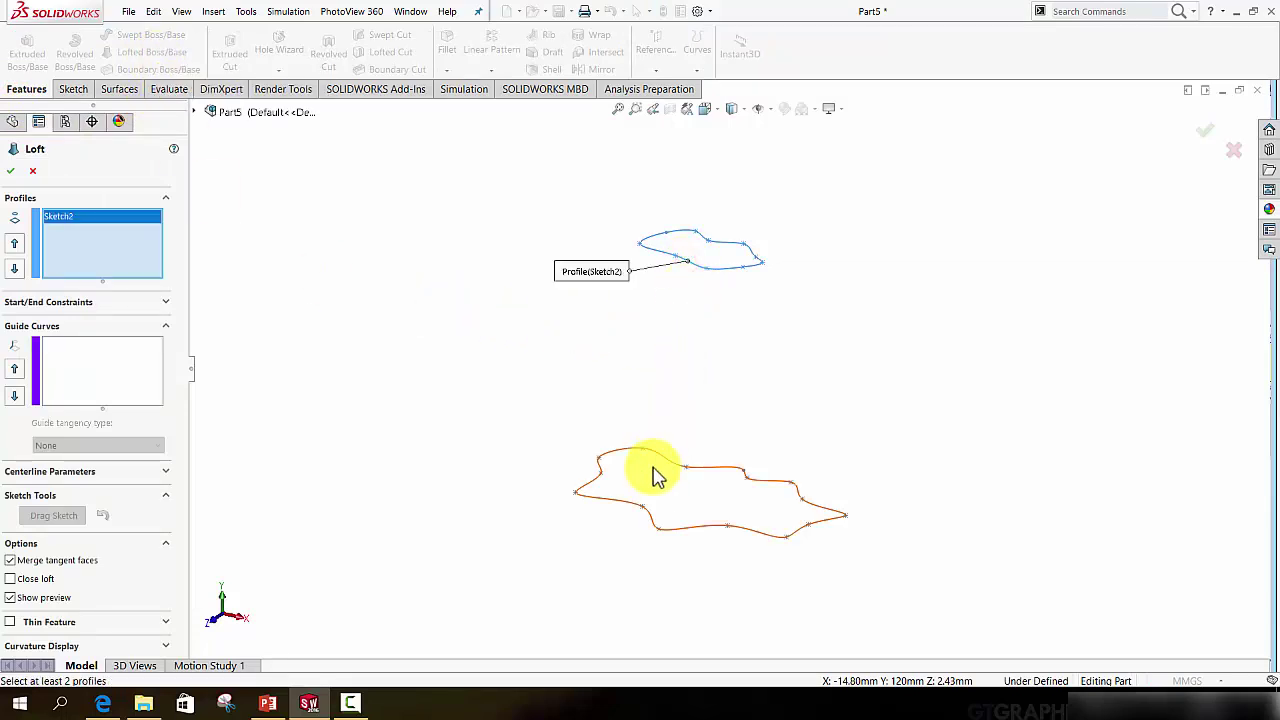
click(650, 521)
mouse_move(654, 503)
middle_down()
mouse_move(646, 377)
mouse_move(752, 388)
mouse_move(689, 349)
mouse_move(671, 417)
mouse_move(674, 386)
mouse_move(630, 432)
middle_up()
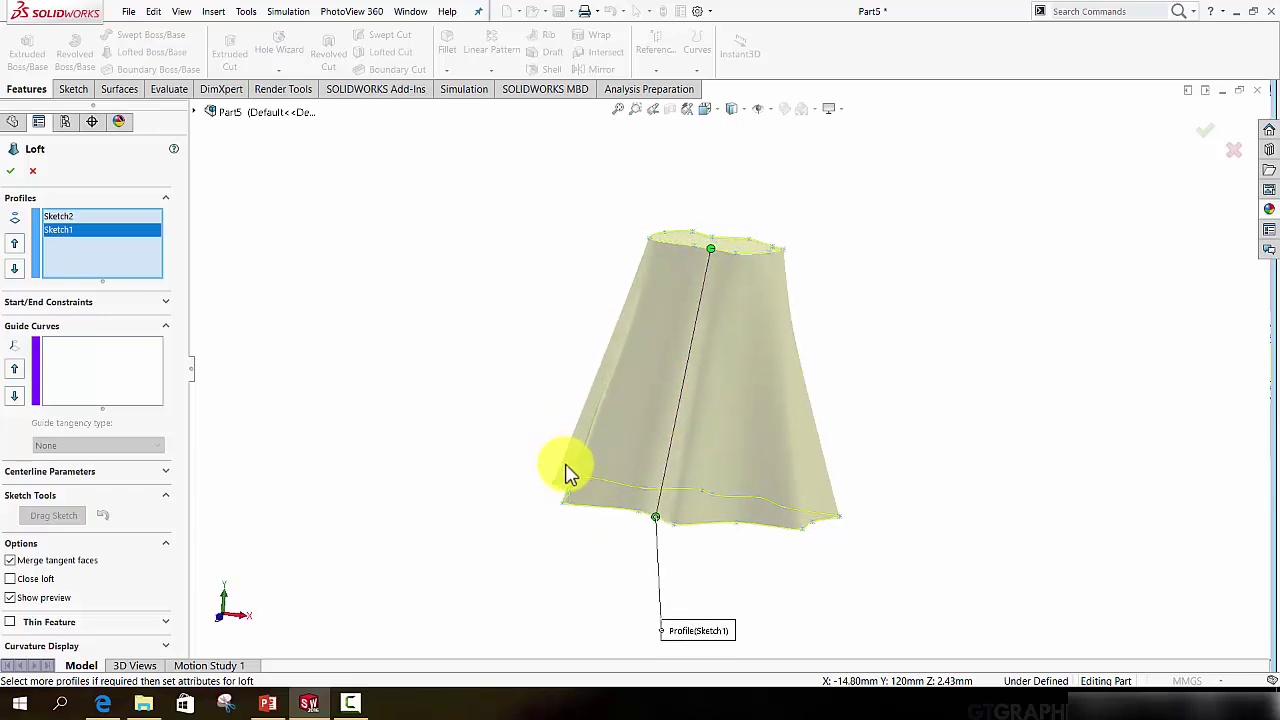
mouse_move(566, 474)
middle_down()
mouse_move(677, 431)
mouse_move(574, 409)
mouse_move(583, 403)
mouse_move(694, 420)
mouse_move(597, 490)
middle_up()
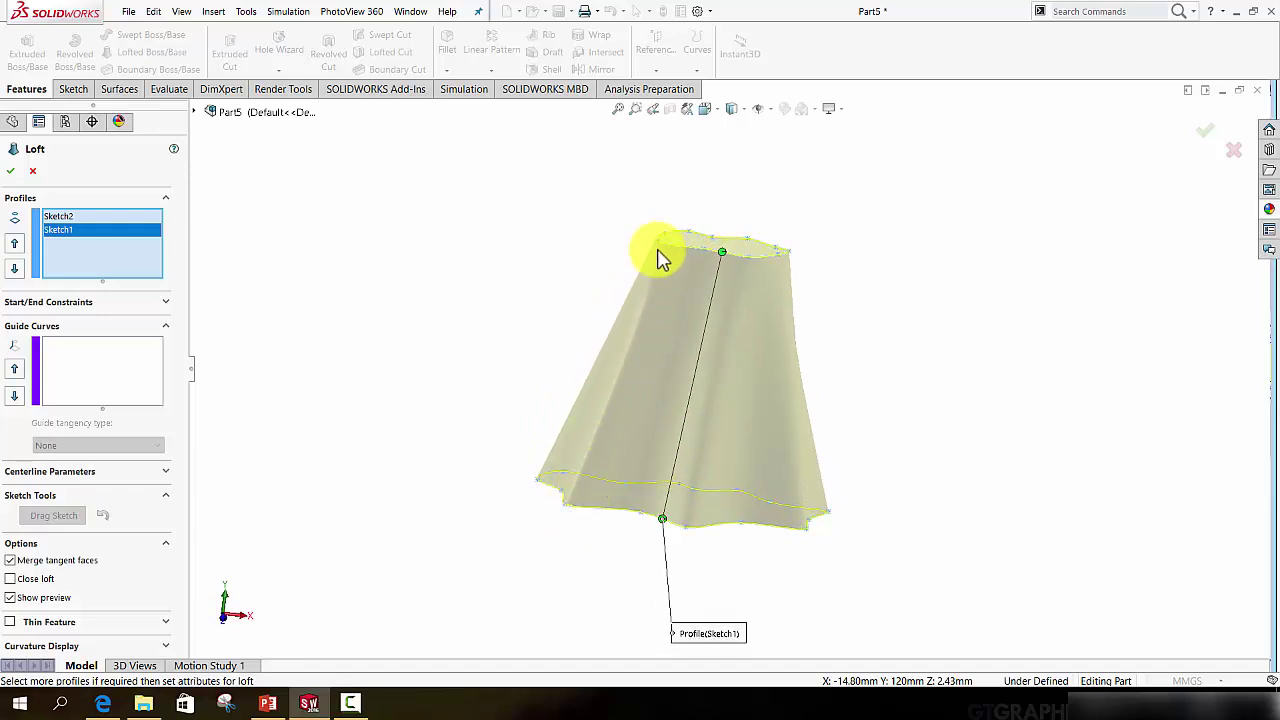
scroll(658, 248, down, 5)
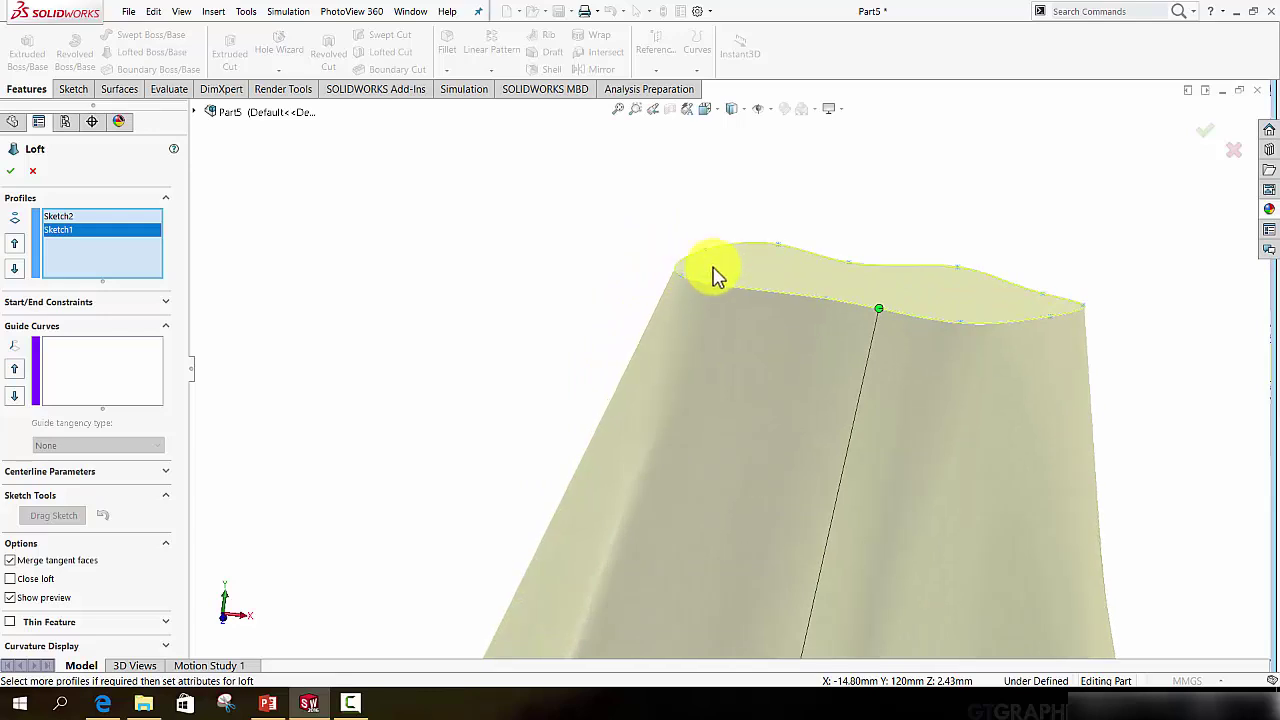
scroll(712, 276, up, 5)
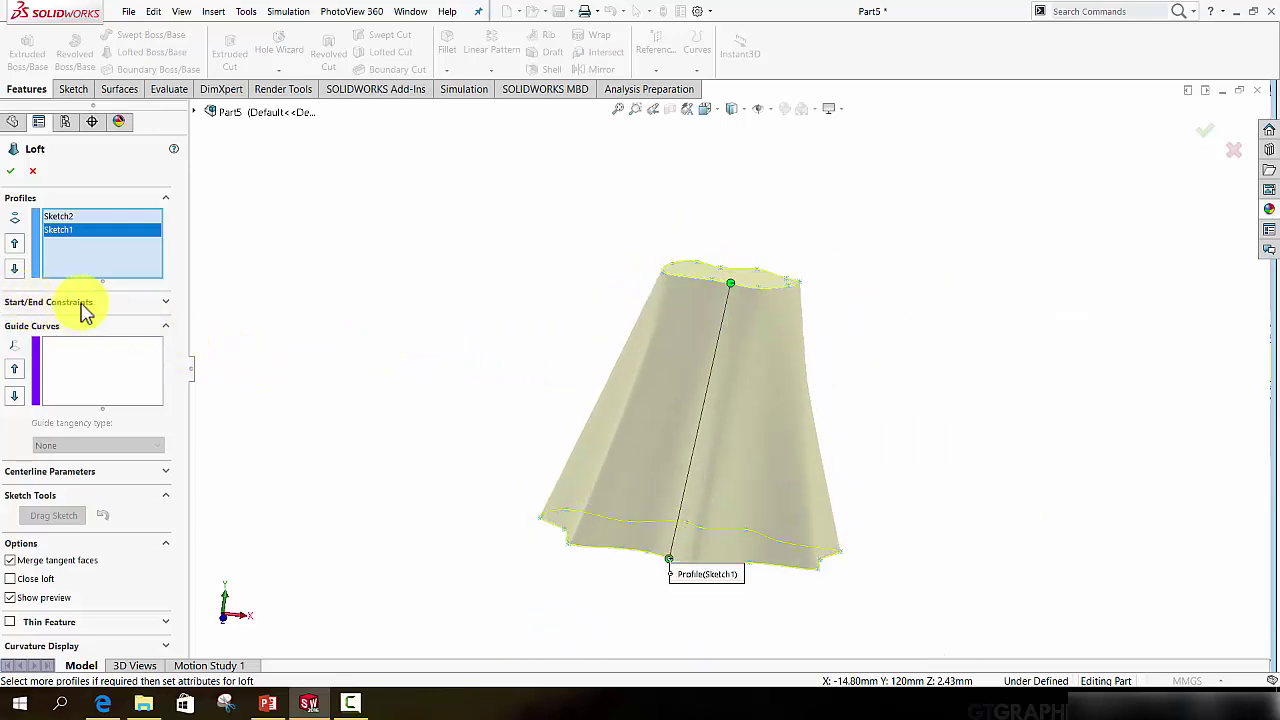
- Set the loft's start constraint to Normal To Profile, end to None, and accept Loft1
click(167, 305)
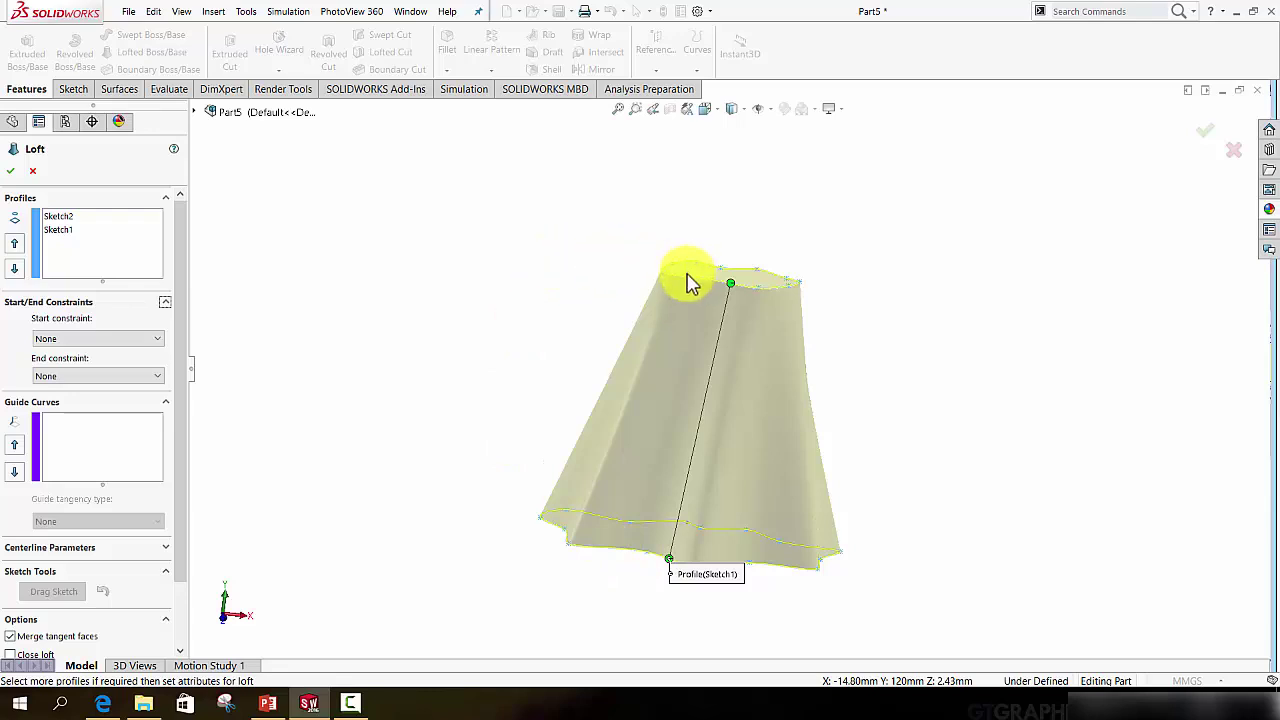
click(157, 339)
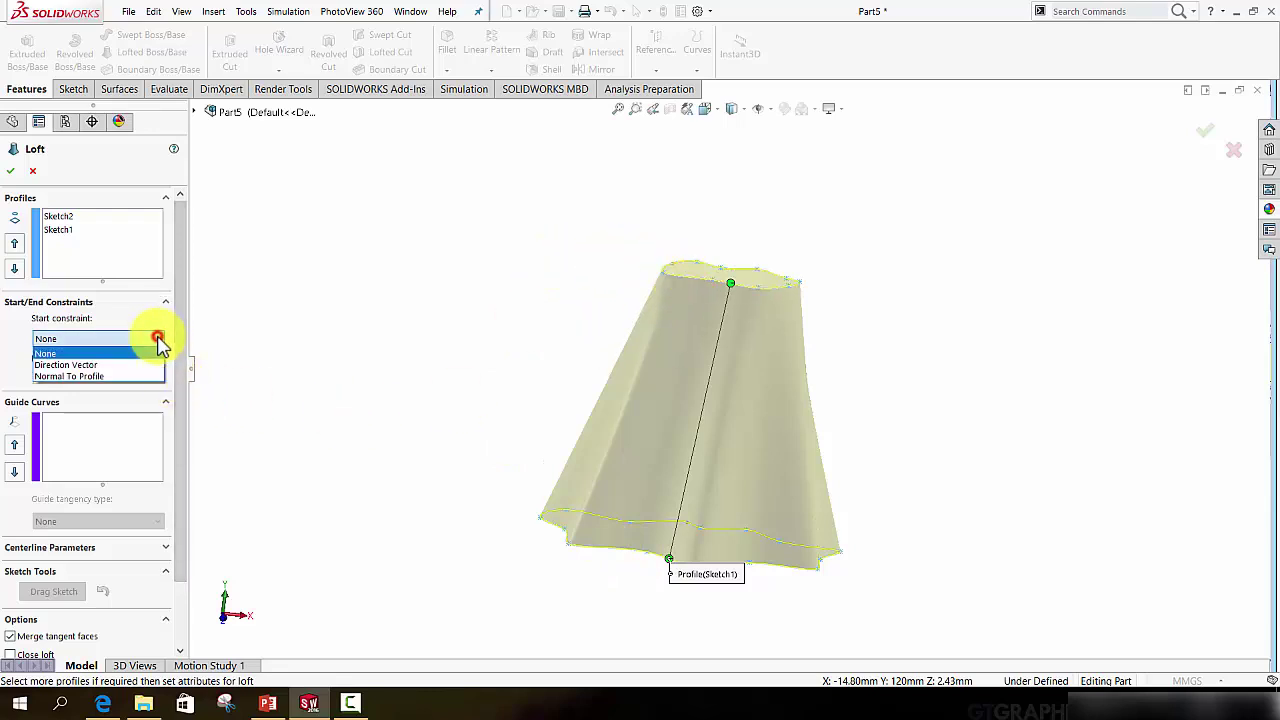
click(100, 376)
middle_drag(609, 437, 595, 405)
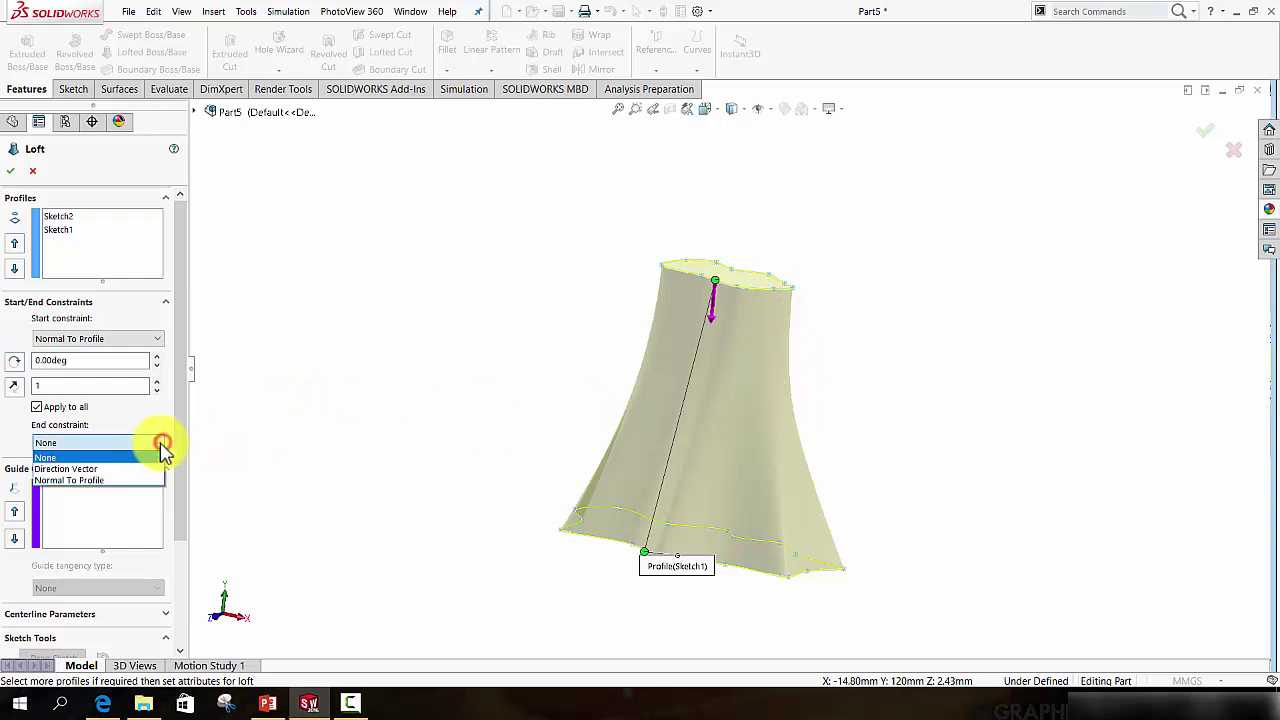
click(102, 481)
middle_drag(608, 425, 657, 426)
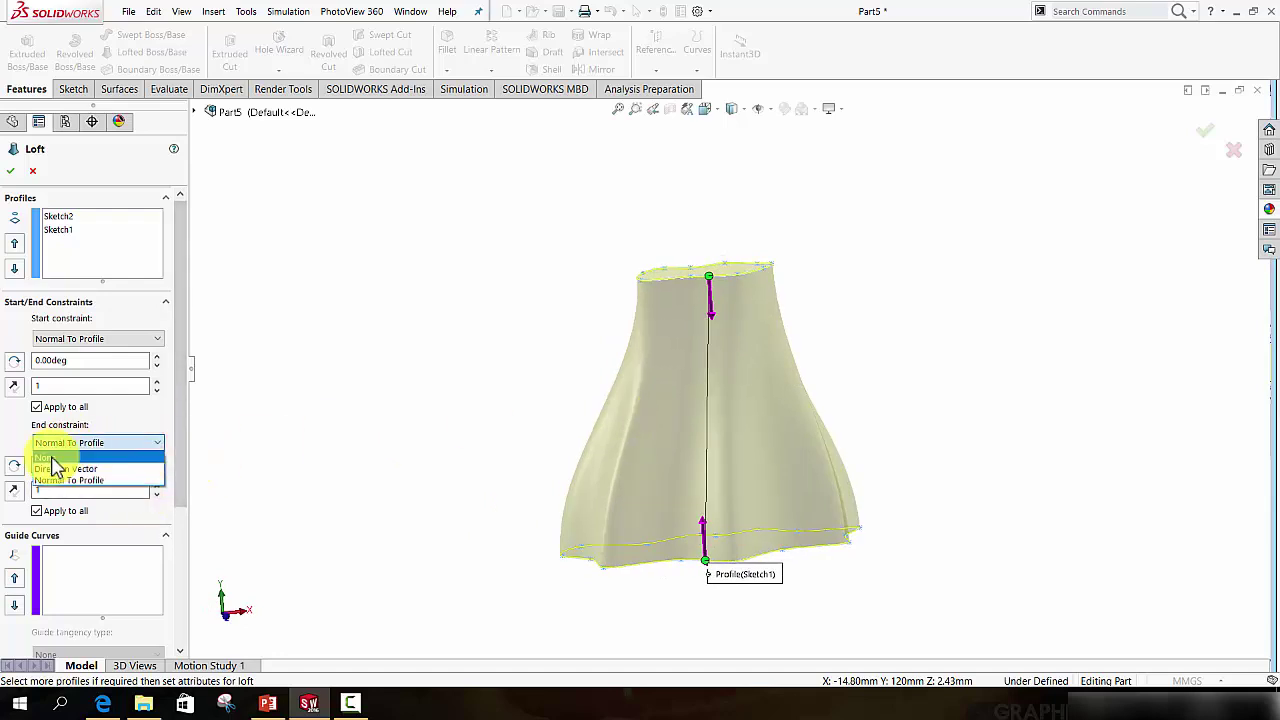
middle_drag(600, 349, 804, 380)
click(1205, 130)
mouse_move(889, 371)
middle_down()
mouse_move(757, 457)
mouse_move(848, 343)
mouse_move(997, 357)
mouse_move(1037, 300)
mouse_move(891, 297)
mouse_move(760, 241)
mouse_move(749, 300)
mouse_move(743, 286)
middle_up()
- Start a Dome feature from Insert > Features on the loft's top face
scroll(700, 290, down, 5)
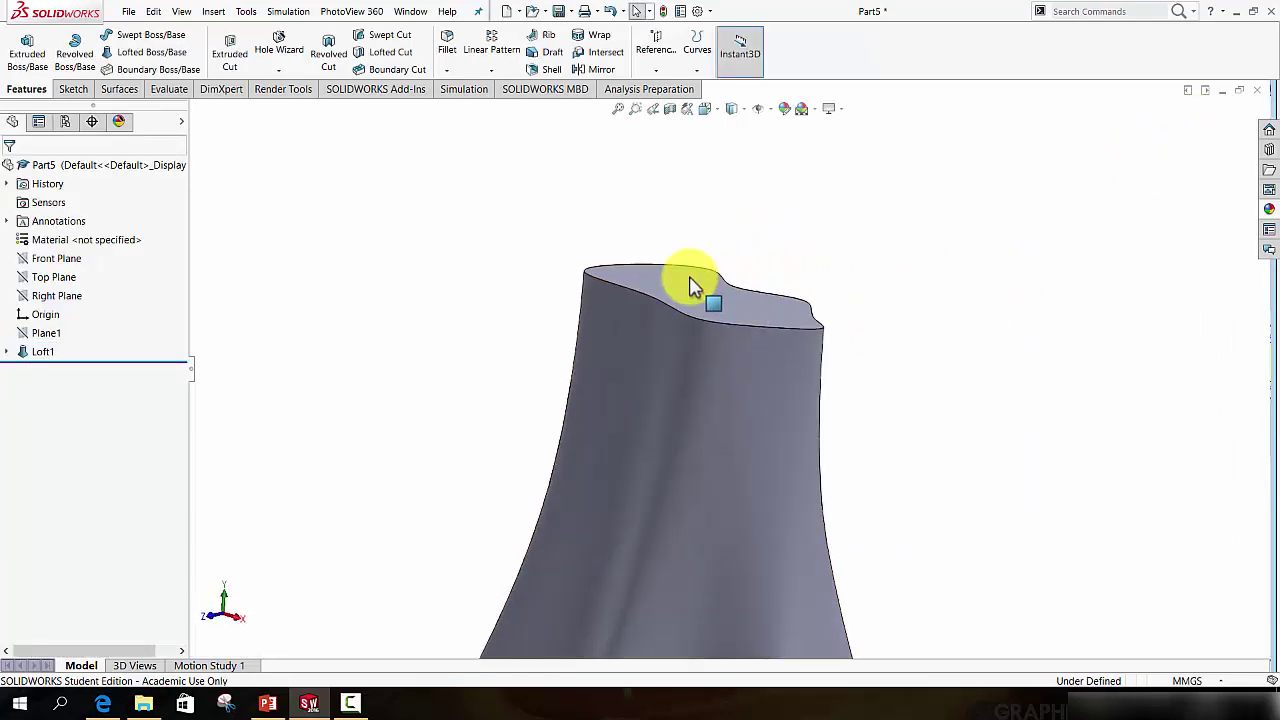
scroll(690, 330, up, 5)
click(745, 362)
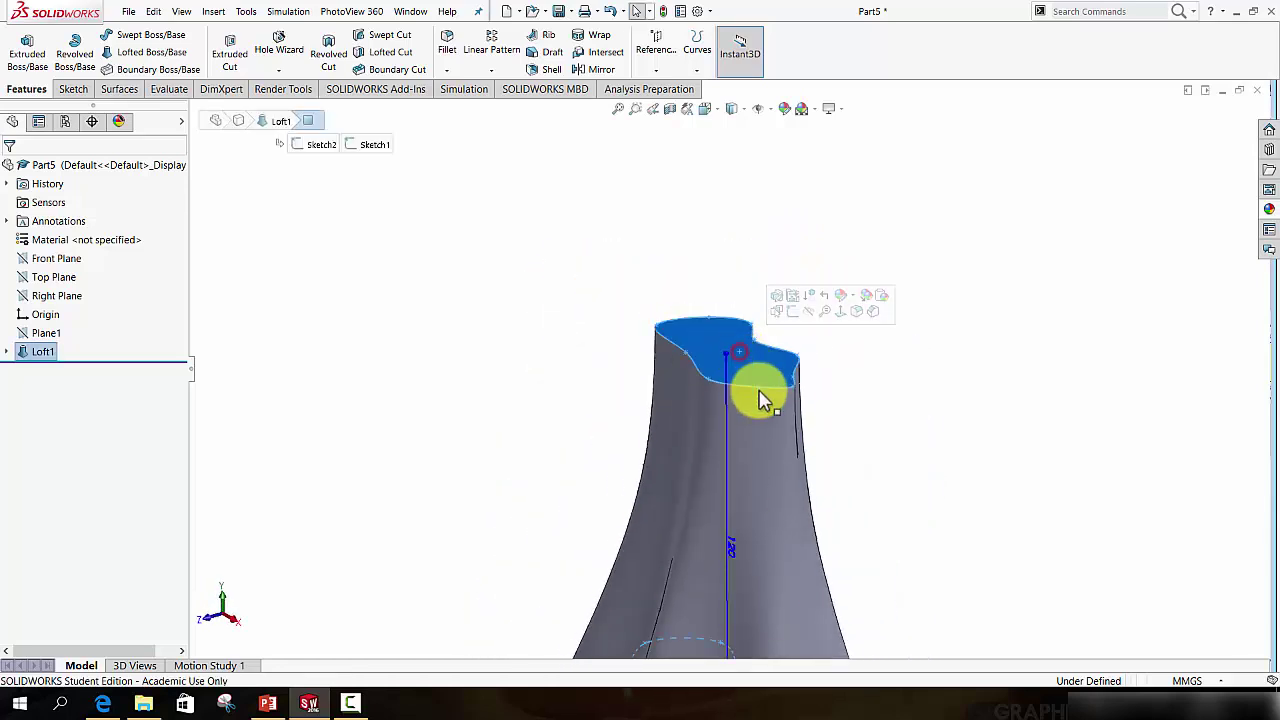
mouse_move(763, 403)
middle_down()
mouse_move(778, 350)
mouse_move(818, 460)
middle_up()
click(452, 330)
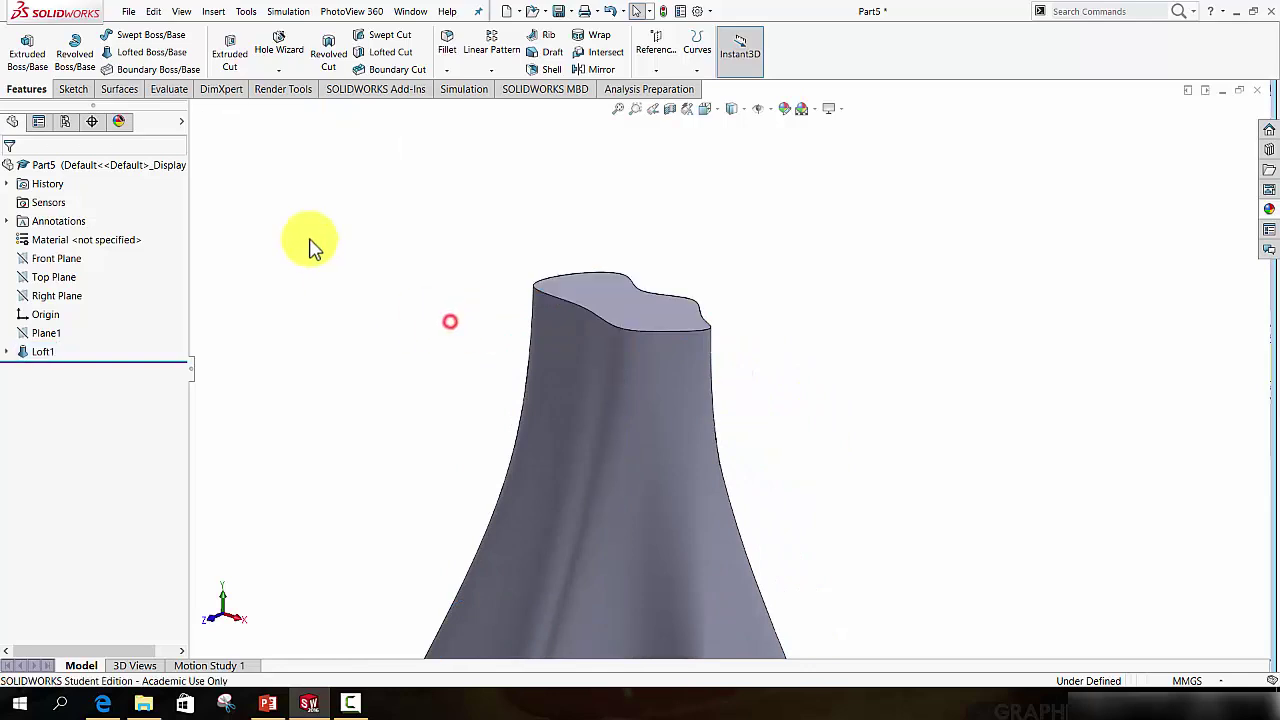
click(215, 11)
mouse_move(249, 69)
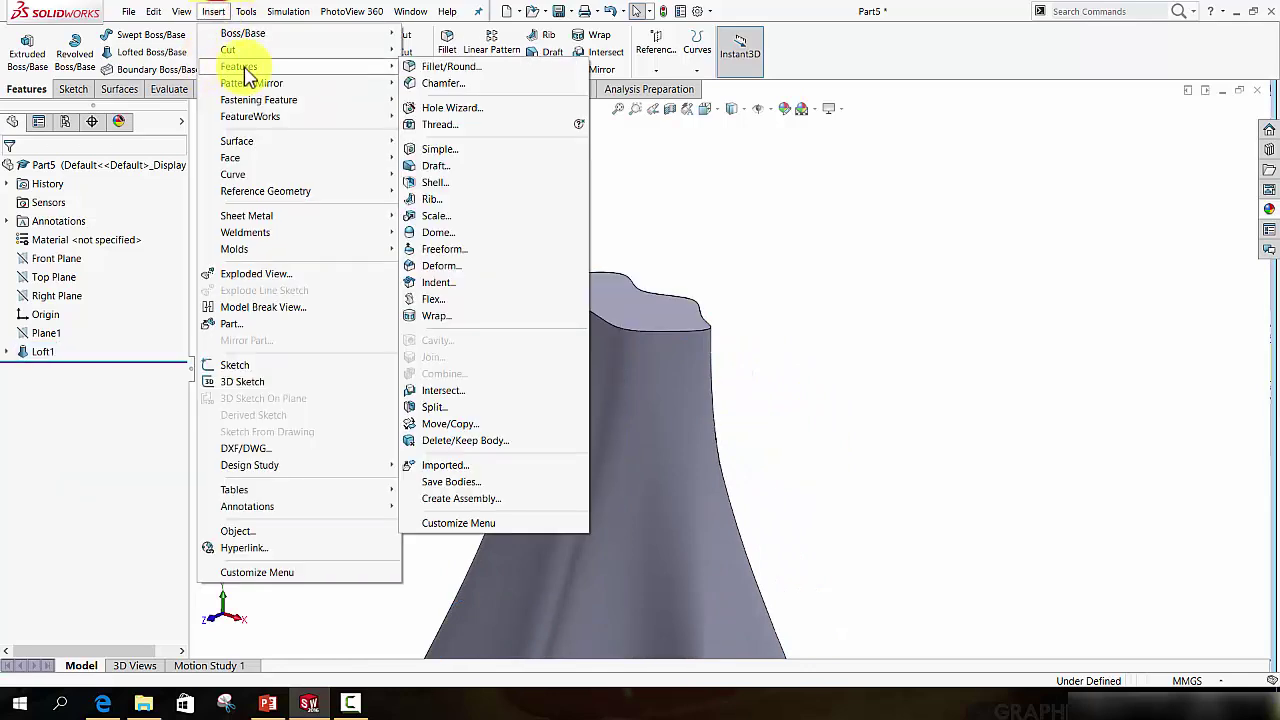
click(440, 232)
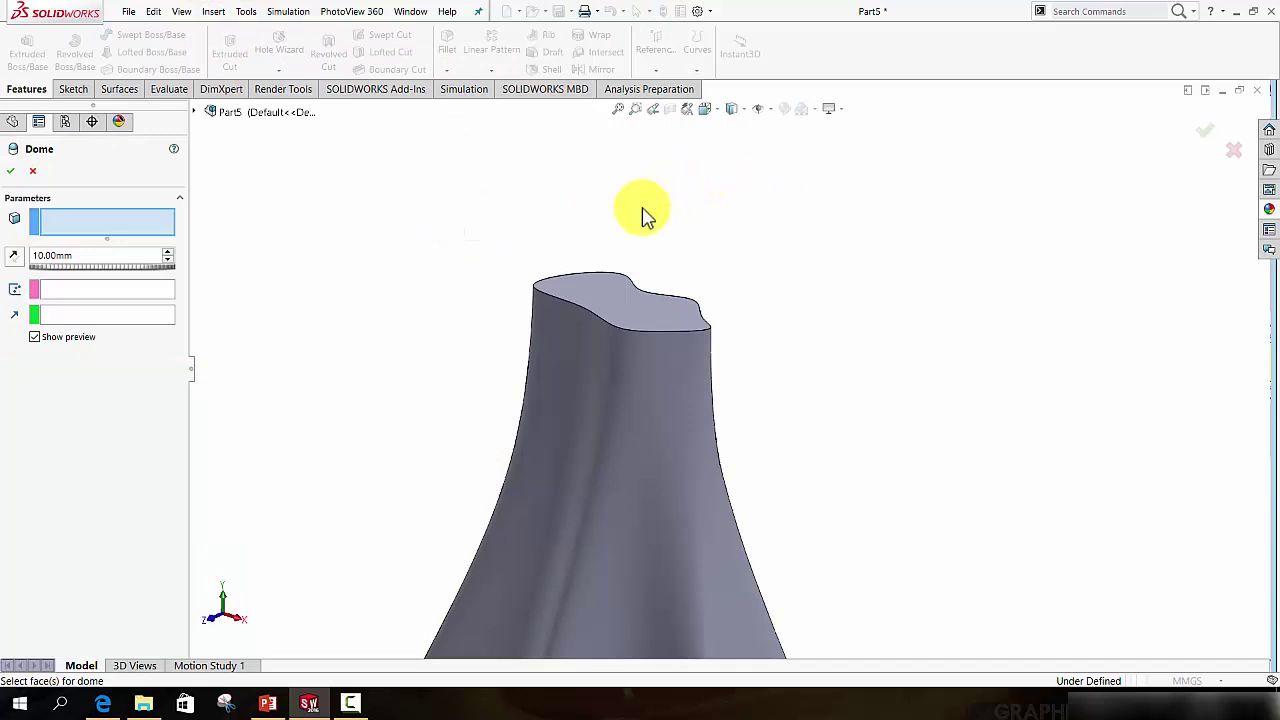
click(613, 285)
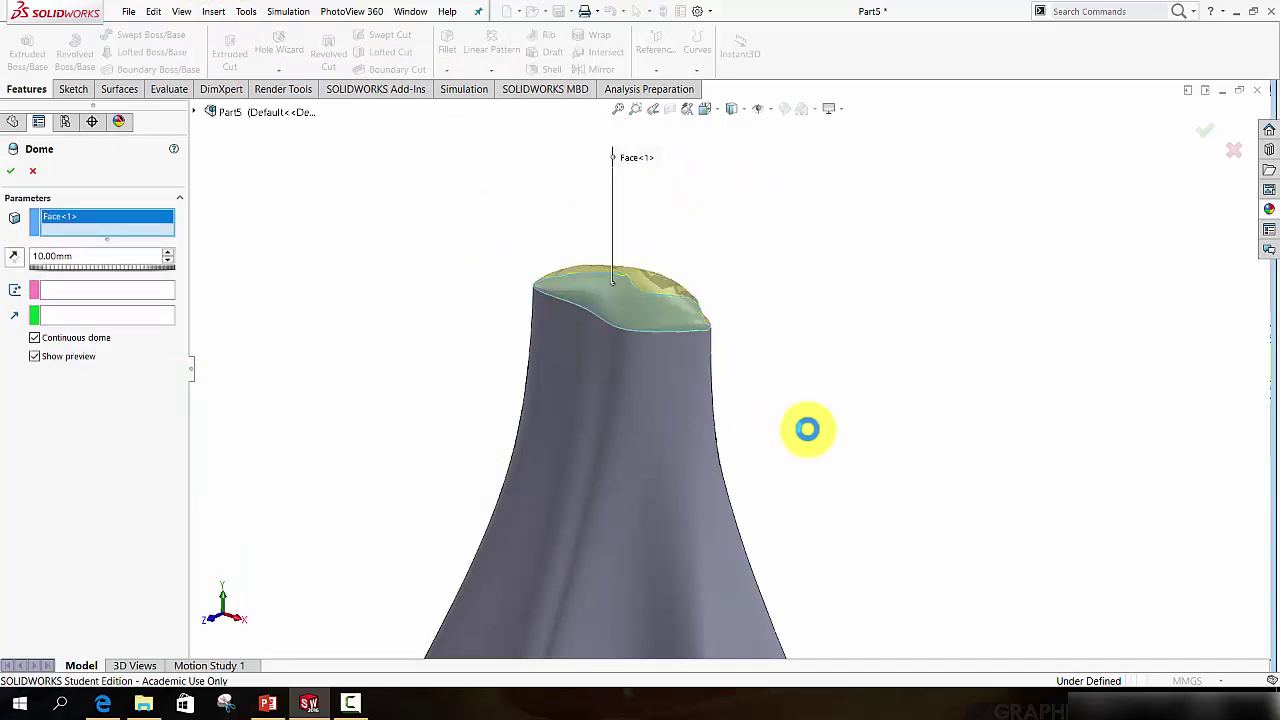
middle_drag(800, 440, 851, 406)
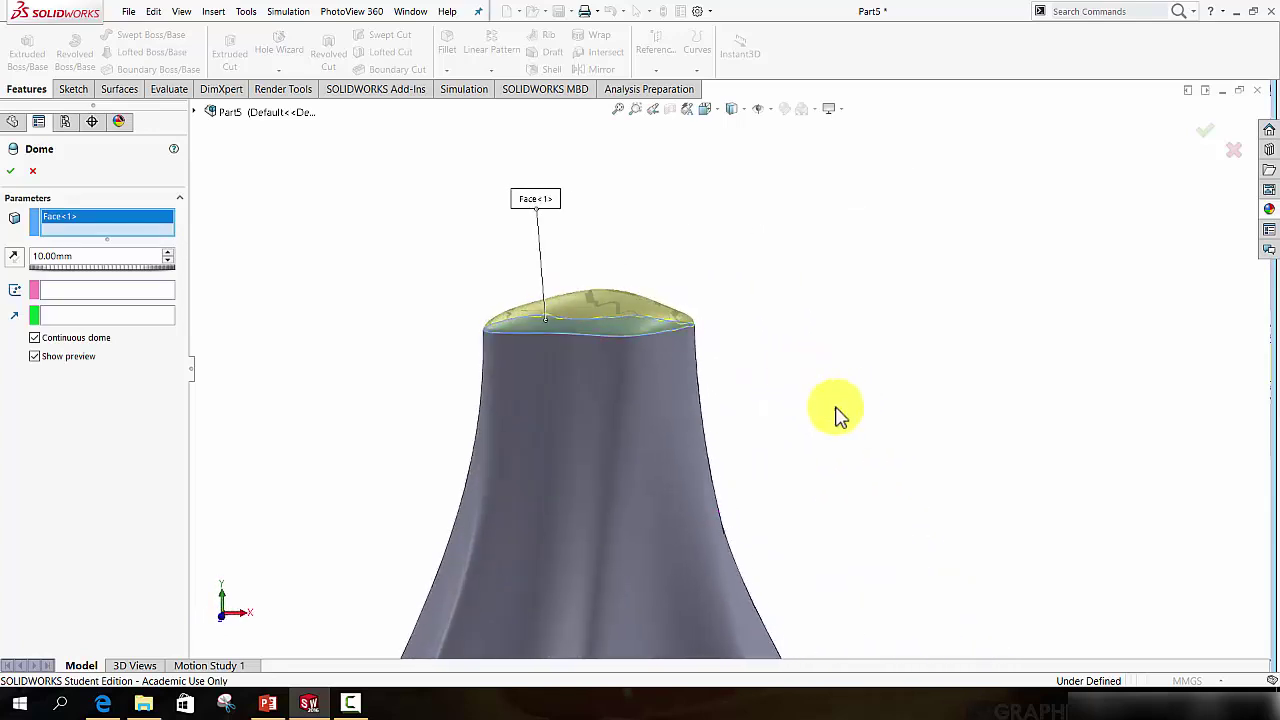
- Turn off Continuous dome, set the height to 30.00 mm, and confirm Dome1
scroll(580, 390, down, 3)
middle_drag(578, 390, 607, 369)
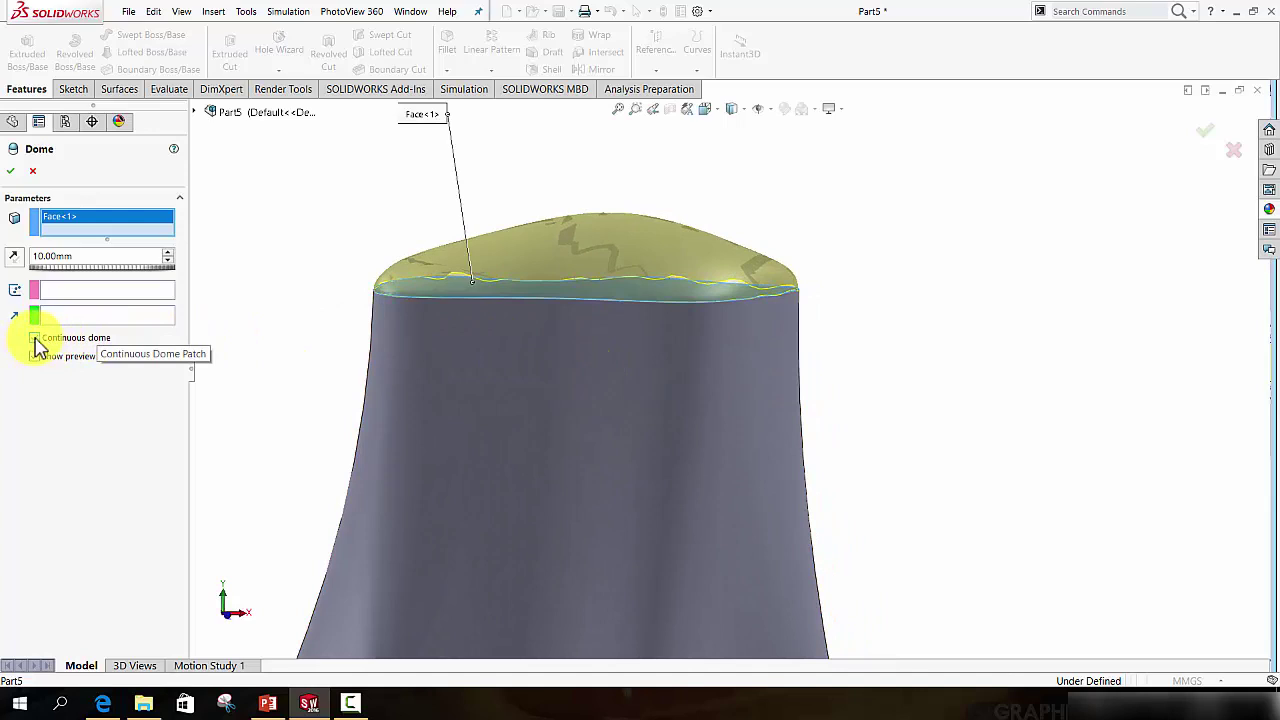
click(35, 338)
mouse_move(566, 308)
middle_down()
mouse_move(486, 300)
mouse_move(471, 323)
mouse_move(486, 363)
mouse_move(572, 325)
mouse_move(560, 322)
middle_up()
click(168, 255)
click(168, 255)
middle_drag(755, 332, 669, 329)
click(1200, 143)
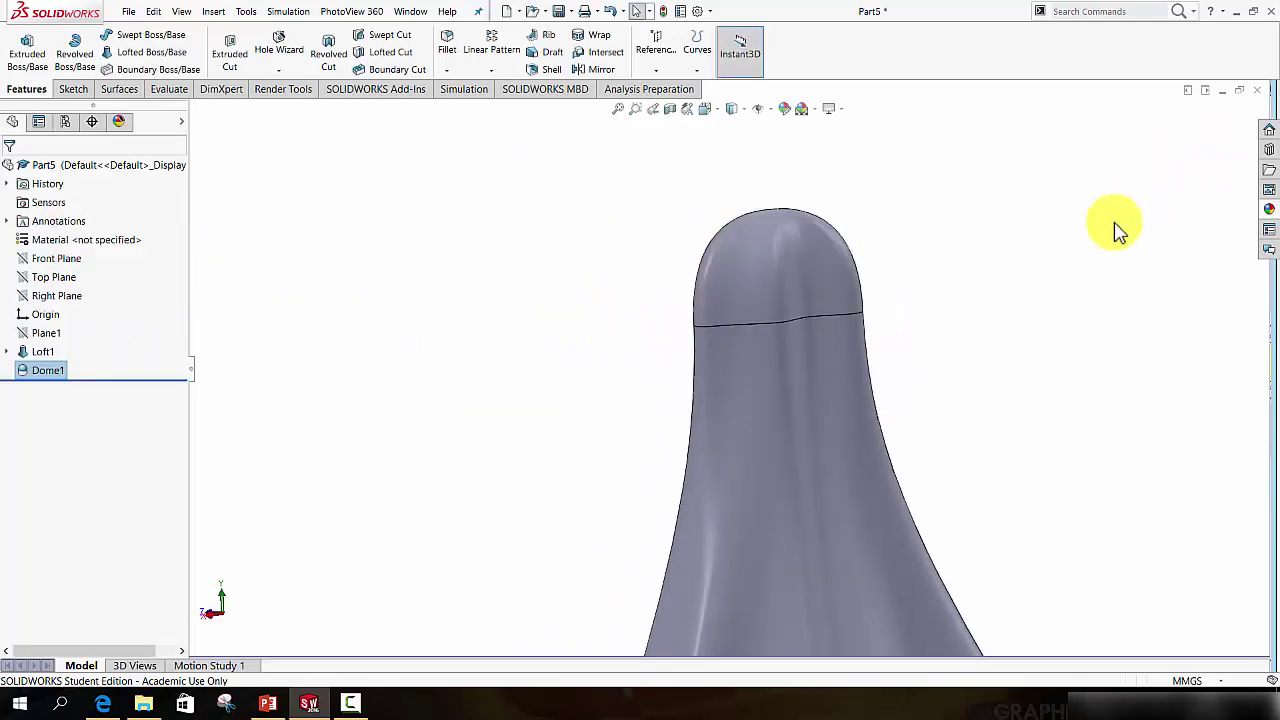
middle_drag(1023, 360, 610, 452)
scroll(914, 417, up, 3)
scroll(930, 455, down, 2)
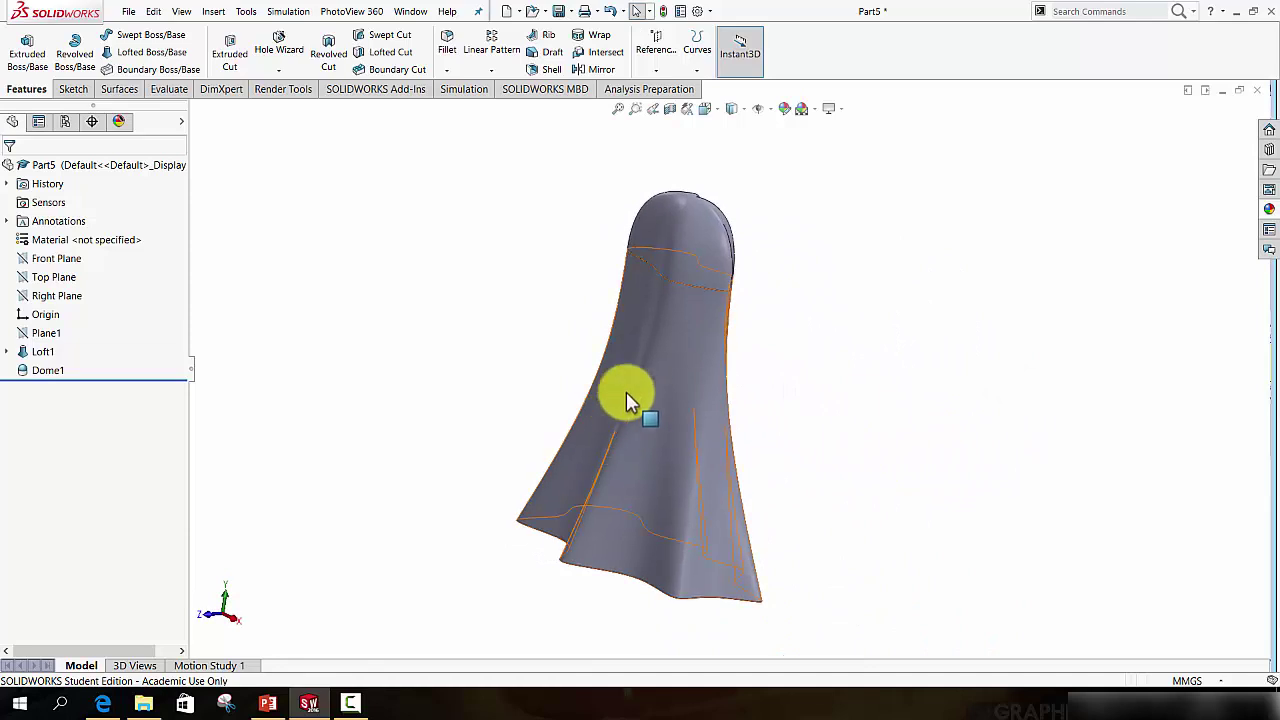
middle_drag(591, 251, 686, 334)
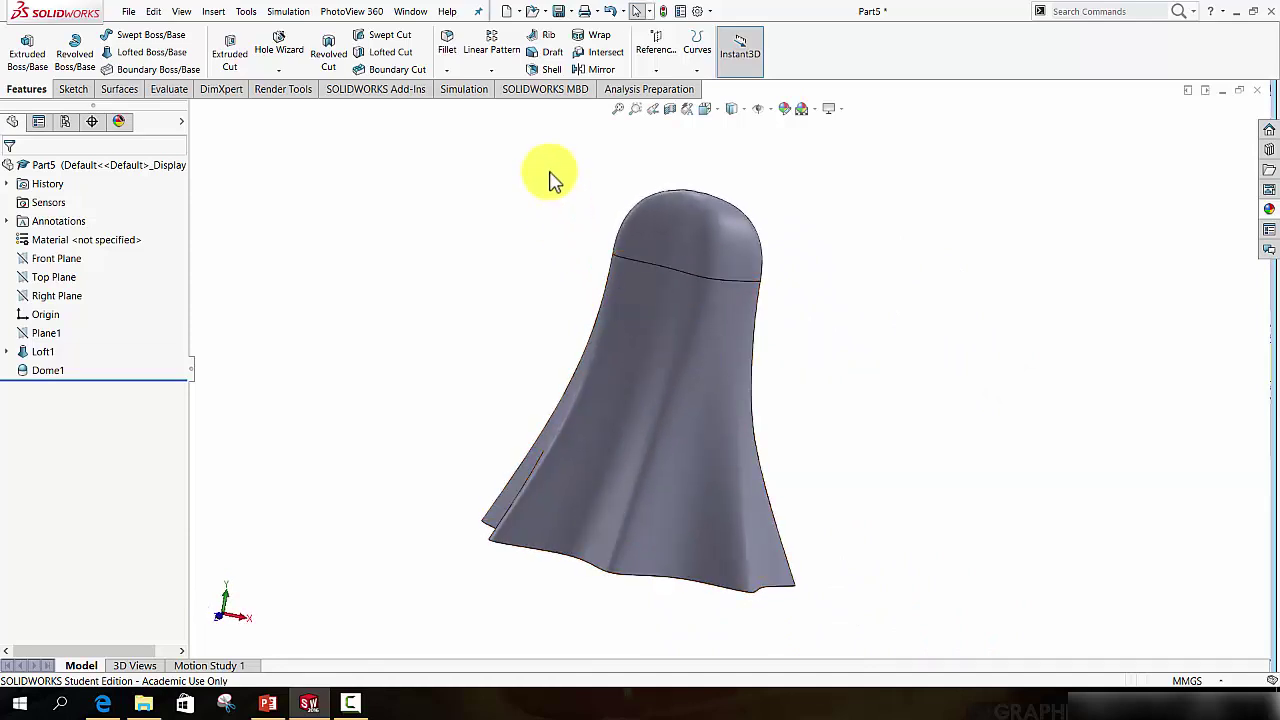
- Shell the ghost with thickness 1, removing the bottom face
click(543, 71)
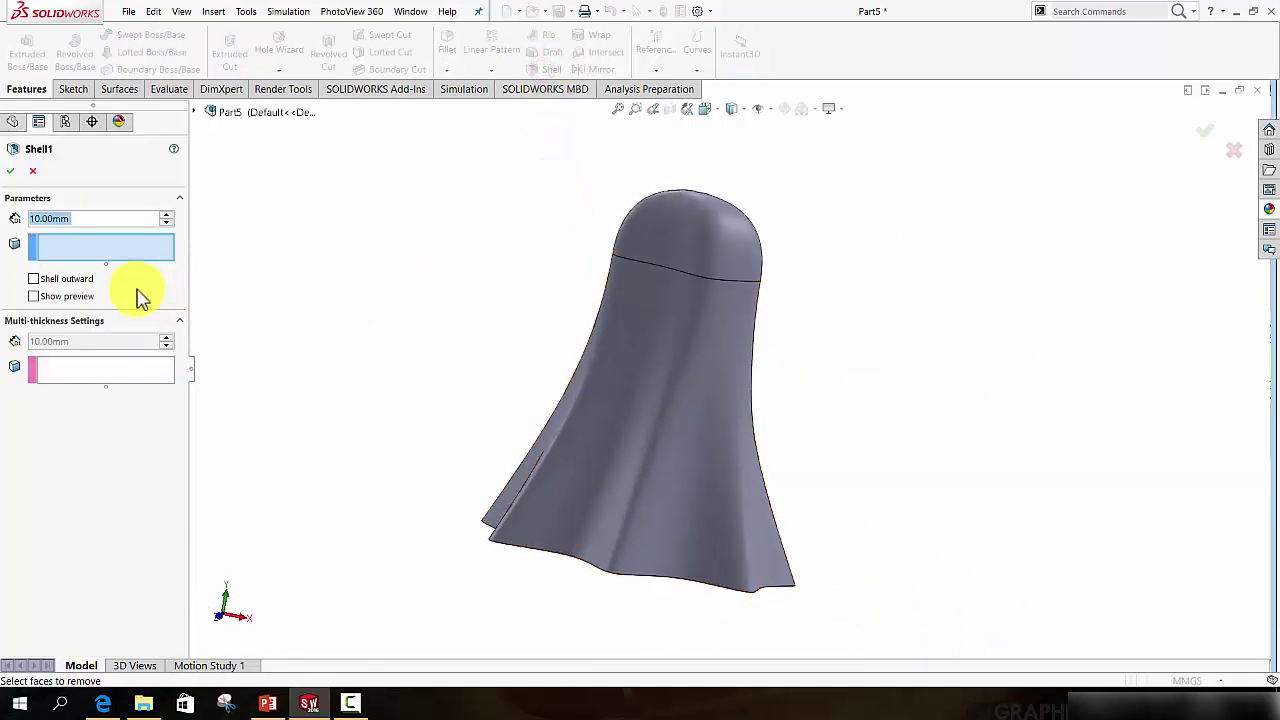
text(1)
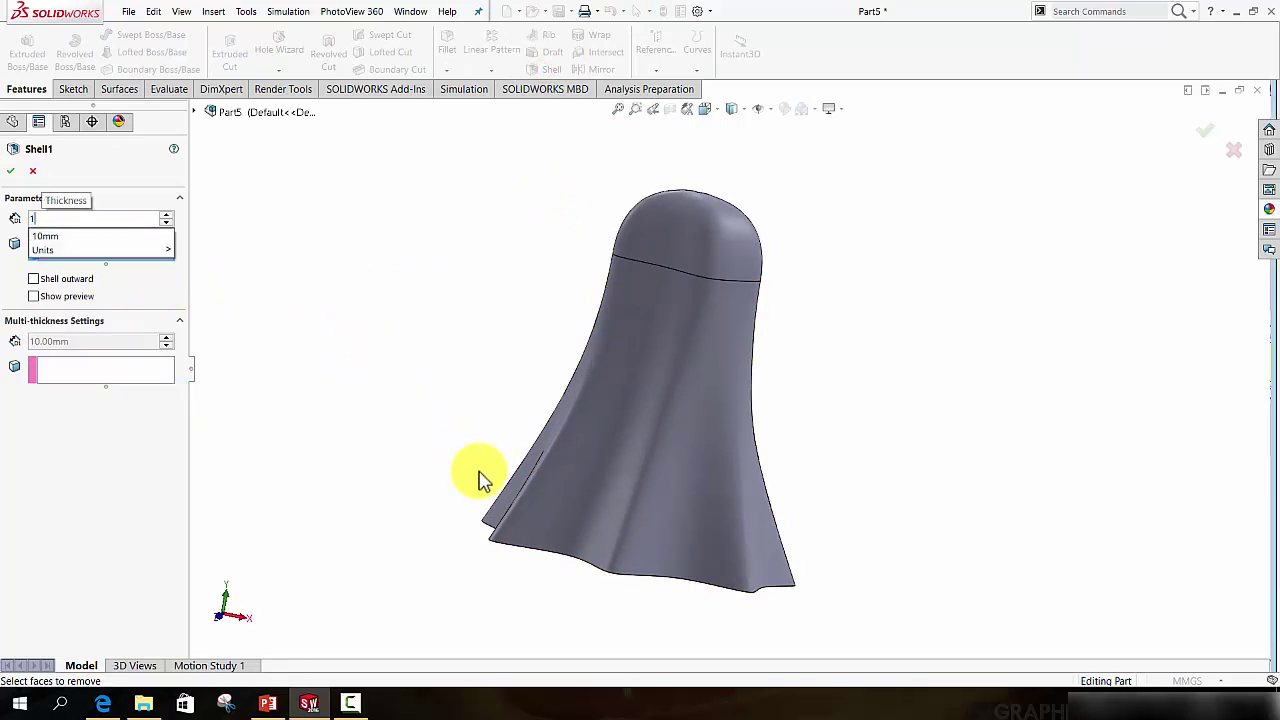
middle_drag(480, 478, 495, 287)
click(566, 500)
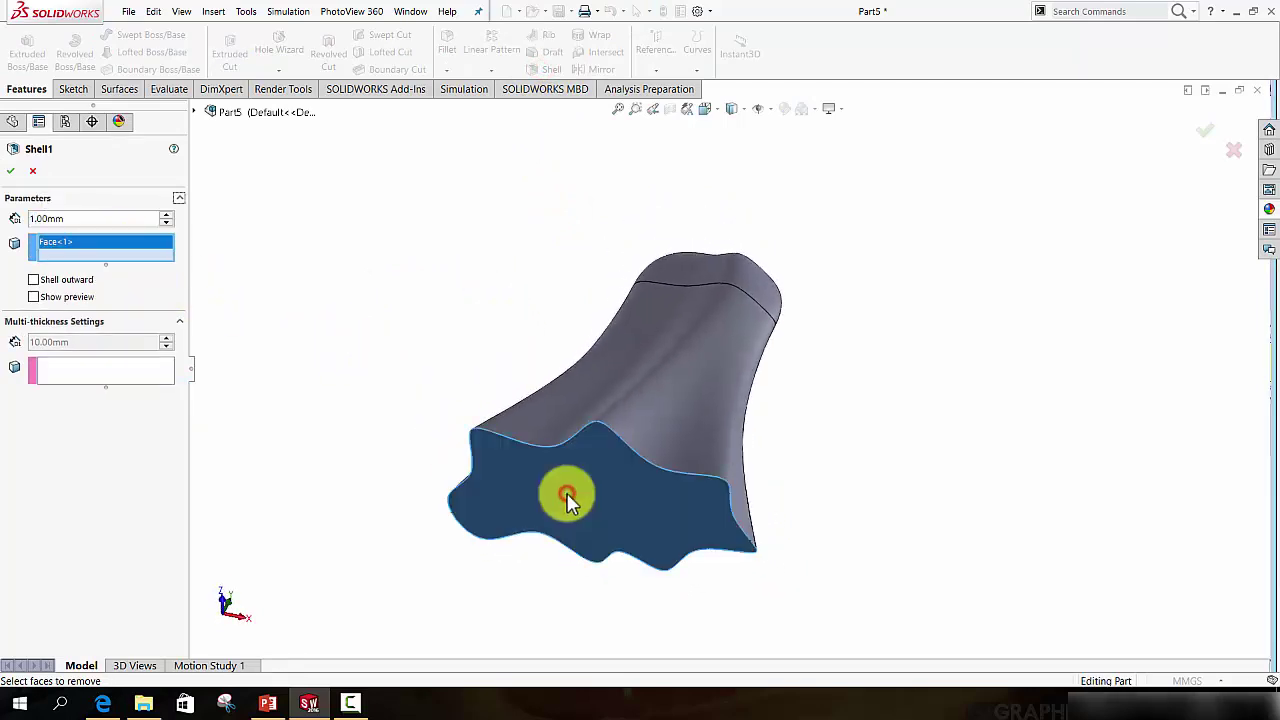
key(Return)
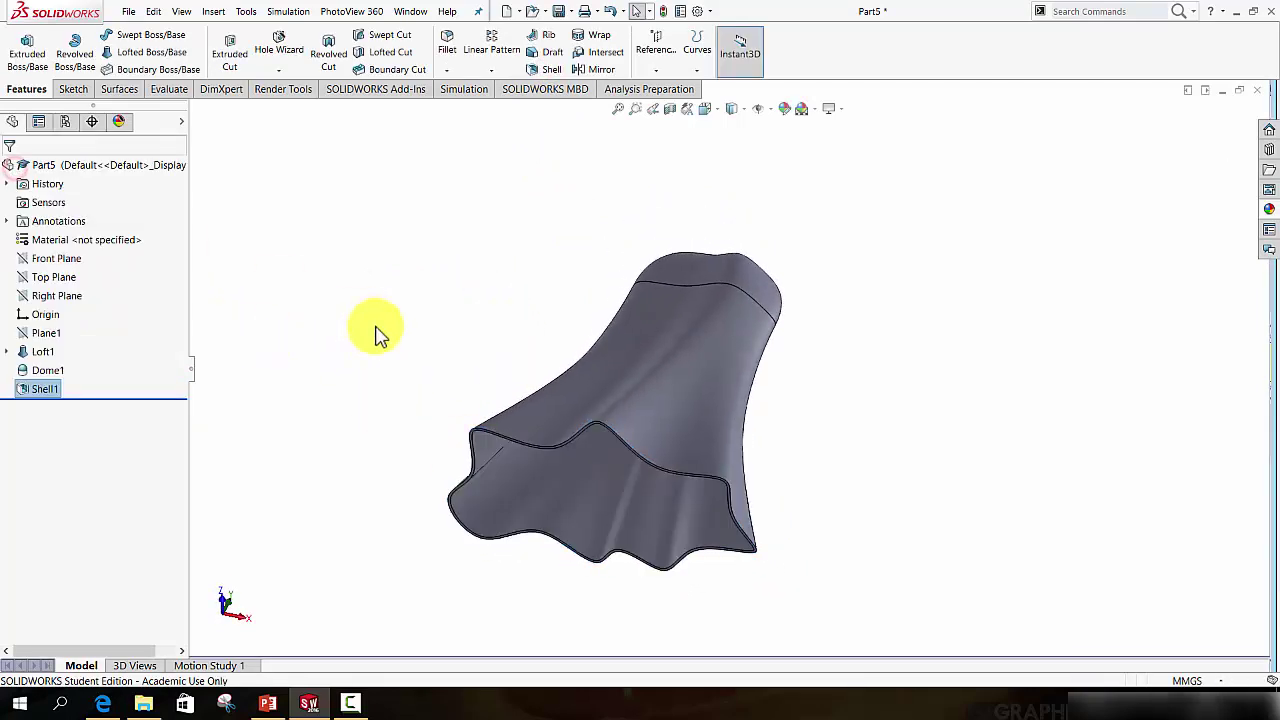
mouse_move(574, 451)
middle_down()
mouse_move(609, 301)
mouse_move(620, 337)
mouse_move(611, 591)
mouse_move(548, 643)
mouse_move(651, 406)
mouse_move(371, 406)
mouse_move(364, 476)
mouse_move(340, 454)
mouse_move(397, 397)
mouse_move(503, 437)
mouse_move(644, 419)
mouse_move(649, 486)
middle_up()
scroll(677, 286, down, 3)
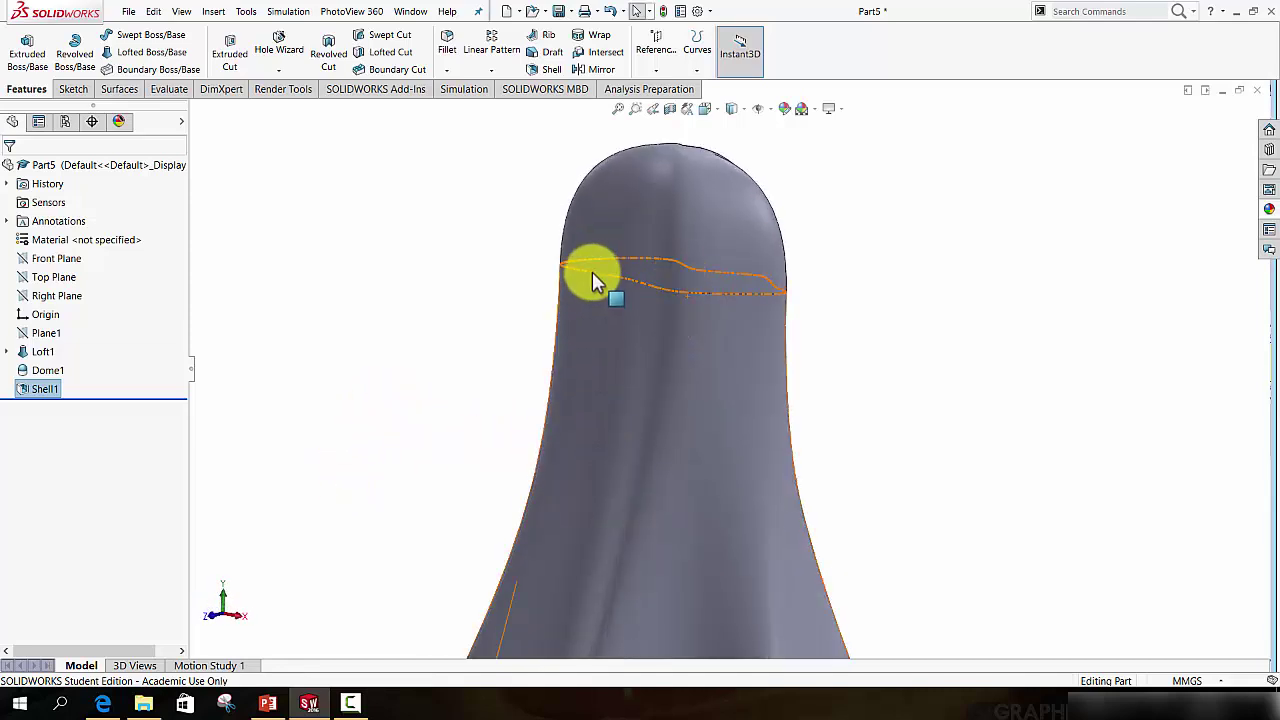
- Switch the display style to Shaded without edges and view the ghost at an angle
click(719, 110)
click(744, 110)
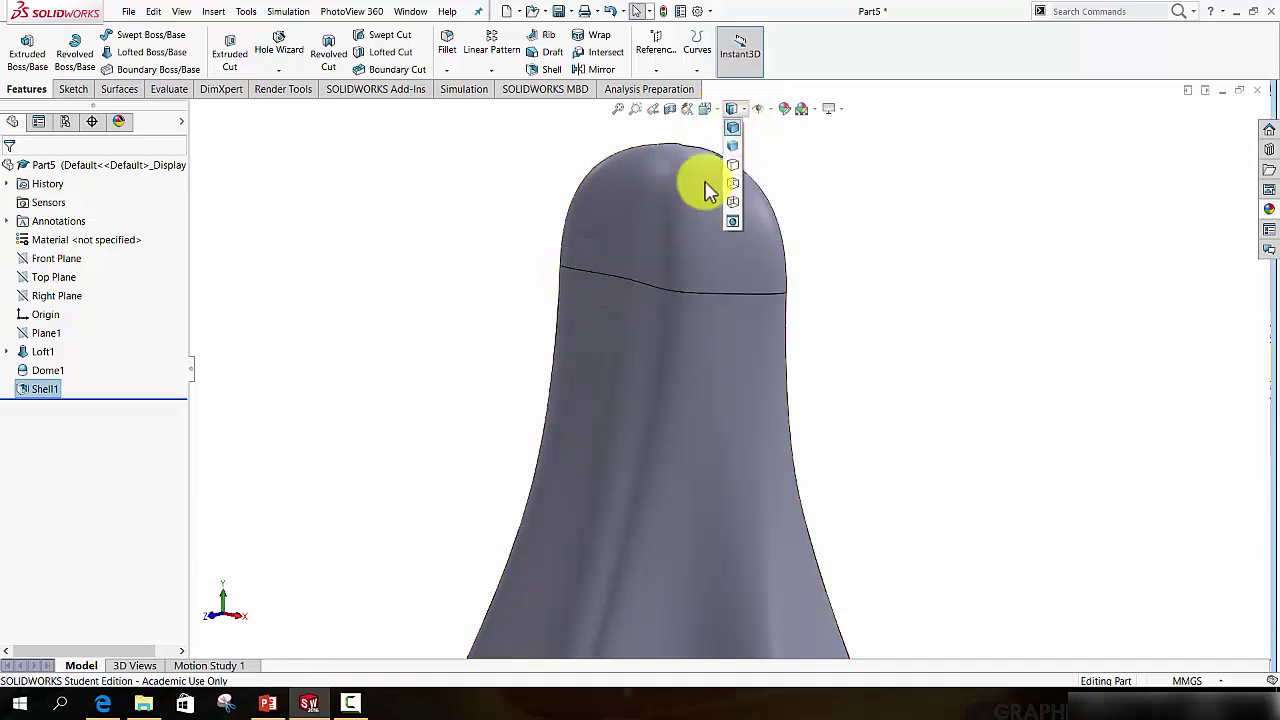
click(733, 146)
scroll(951, 374, up, 3)
mouse_move(951, 374)
middle_down()
mouse_move(934, 466)
mouse_move(731, 449)
mouse_move(774, 426)
mouse_move(997, 443)
mouse_move(694, 486)
mouse_move(696, 549)
mouse_move(676, 539)
mouse_move(686, 491)
middle_up()
- Select the Front Plane and start a new reference plane from it
scroll(677, 334, down, 2)
scroll(410, 332, up, 2)
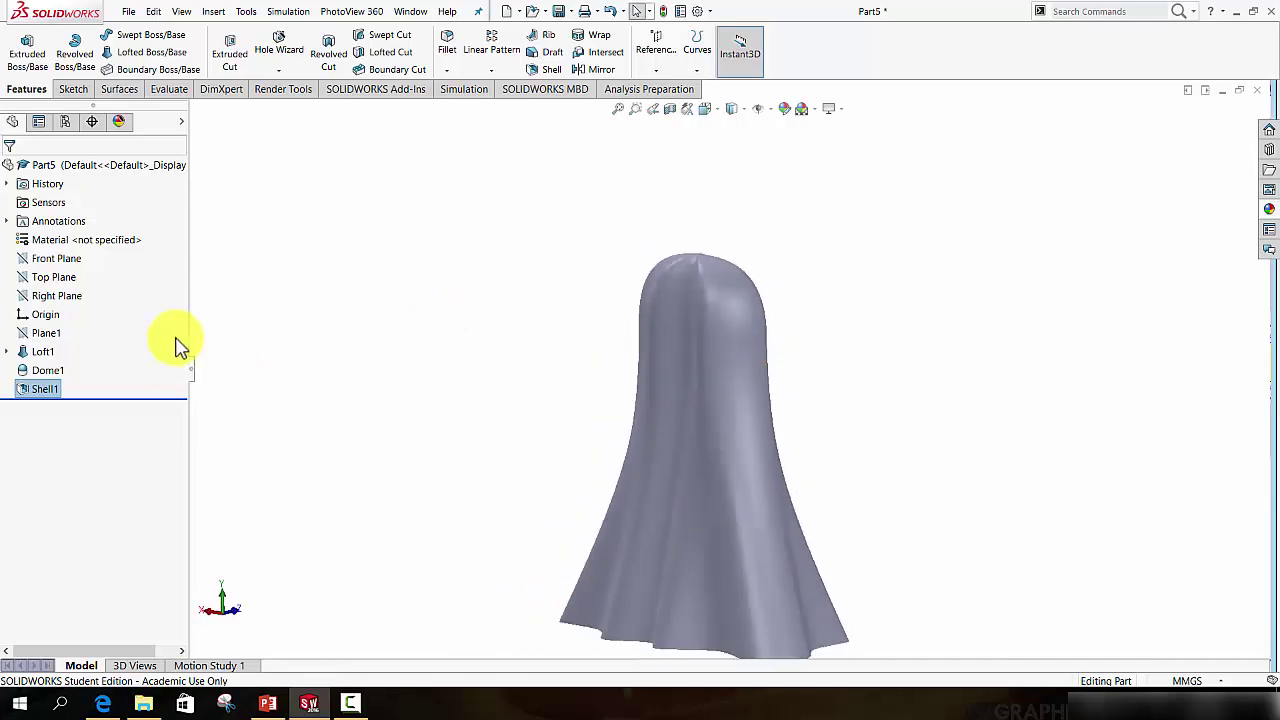
click(54, 258)
middle_drag(558, 408, 494, 404)
scroll(686, 271, down, 2)
scroll(728, 294, up, 2)
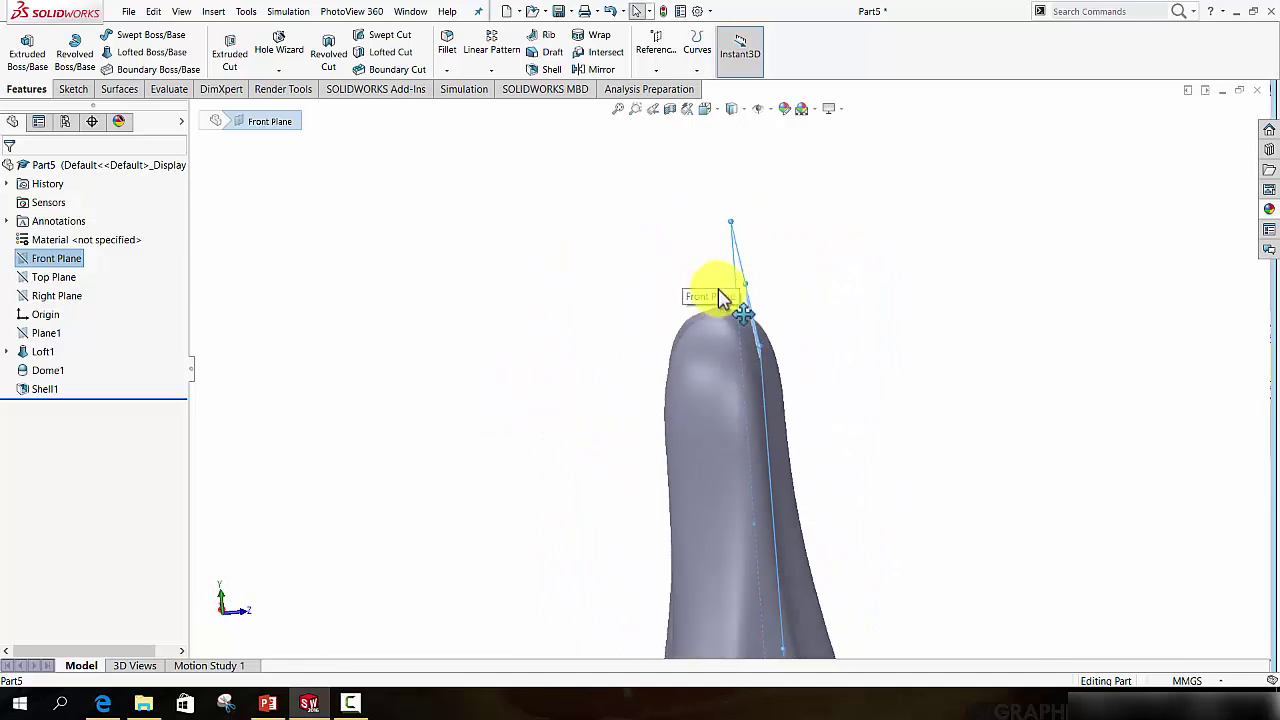
scroll(748, 374, down, 1)
scroll(705, 268, up, 1)
click(655, 58)
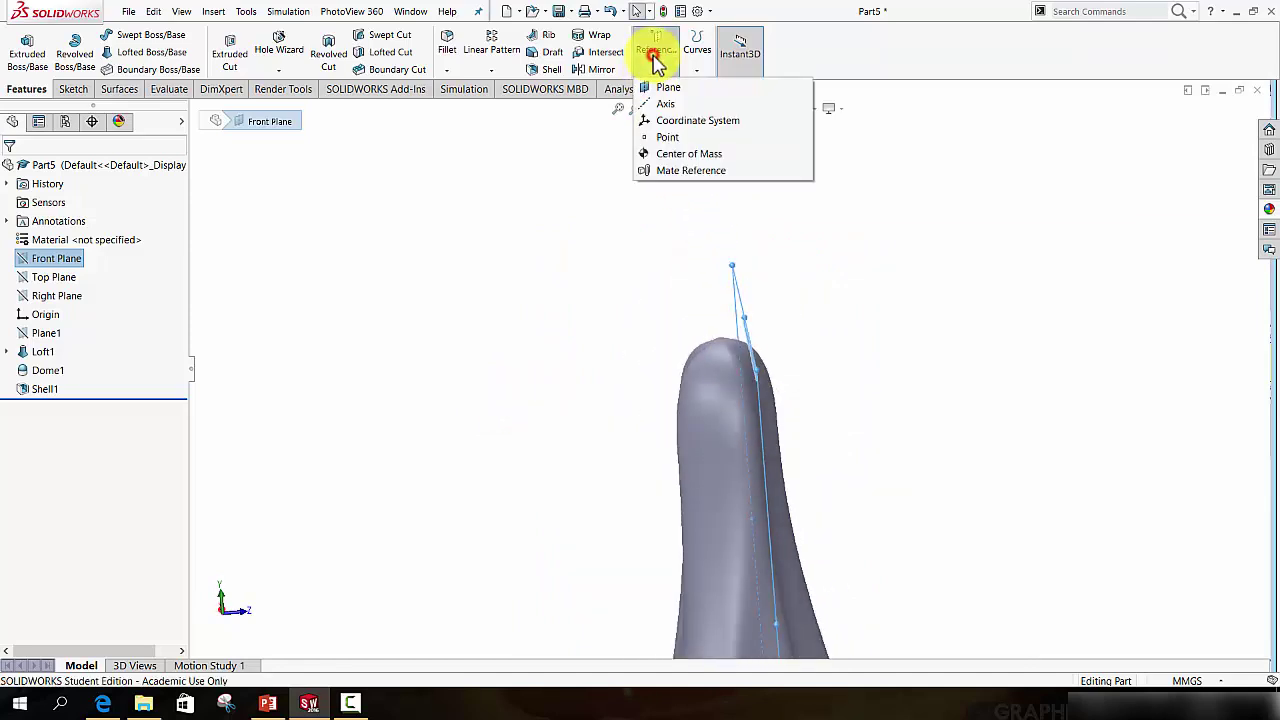
click(677, 87)
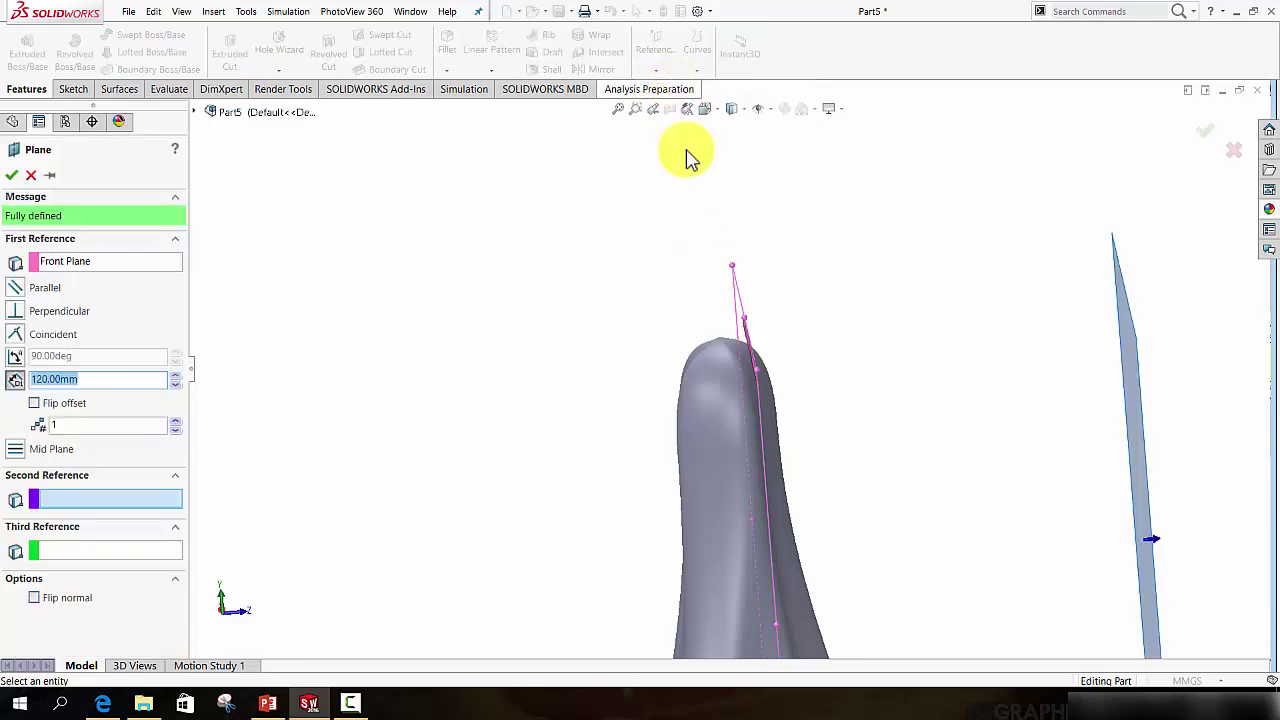
- Set the plane offset to 8 mm with Flip offset checked and accept Plane2
click(177, 385)
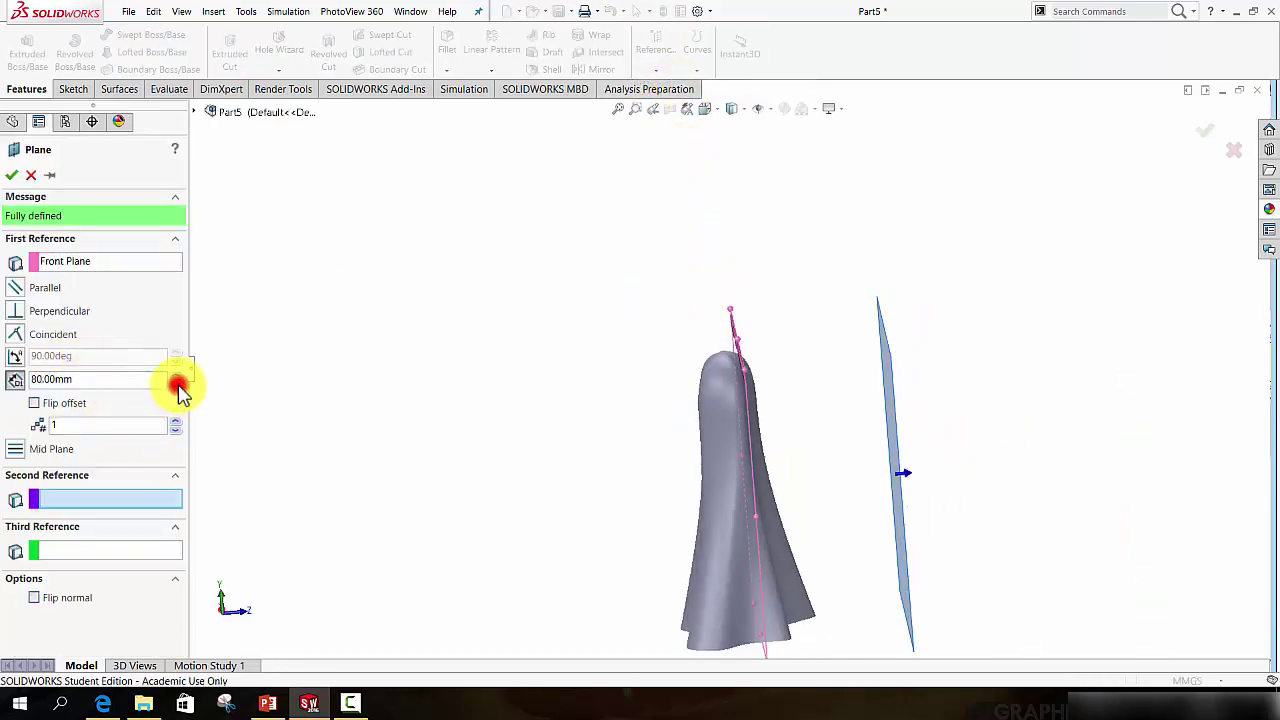
scroll(766, 437, down, 3)
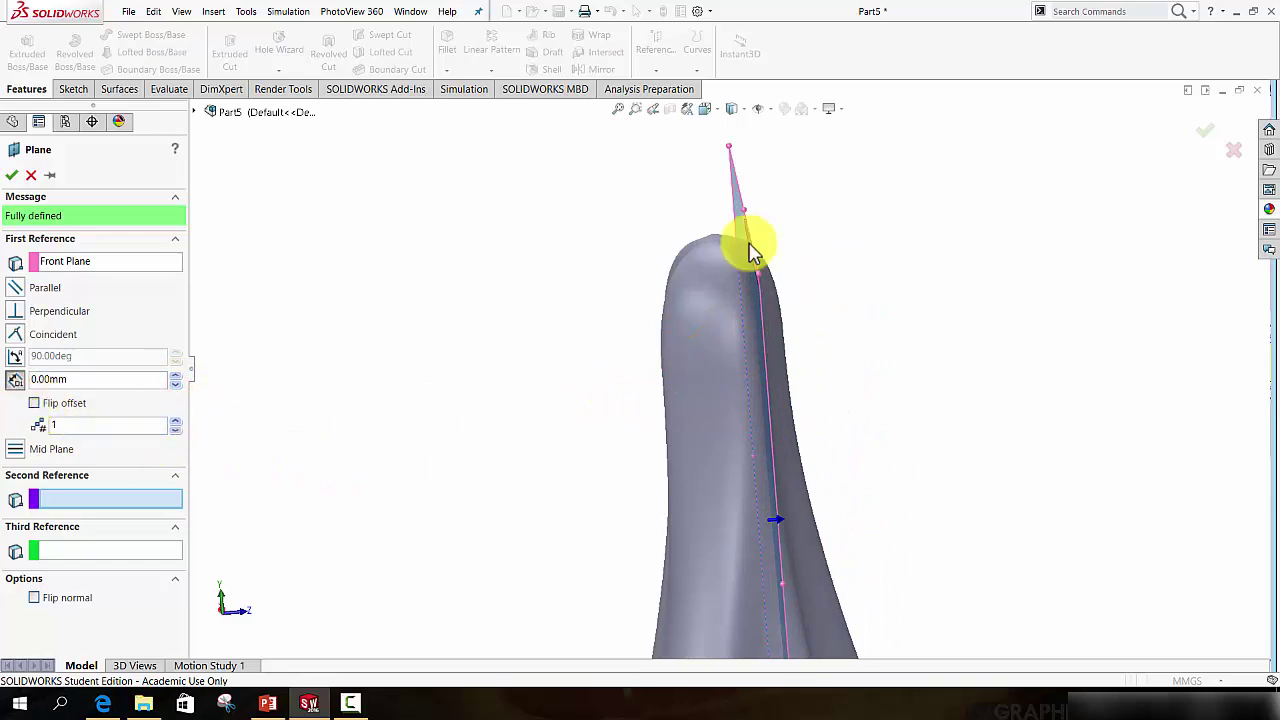
click(34, 405)
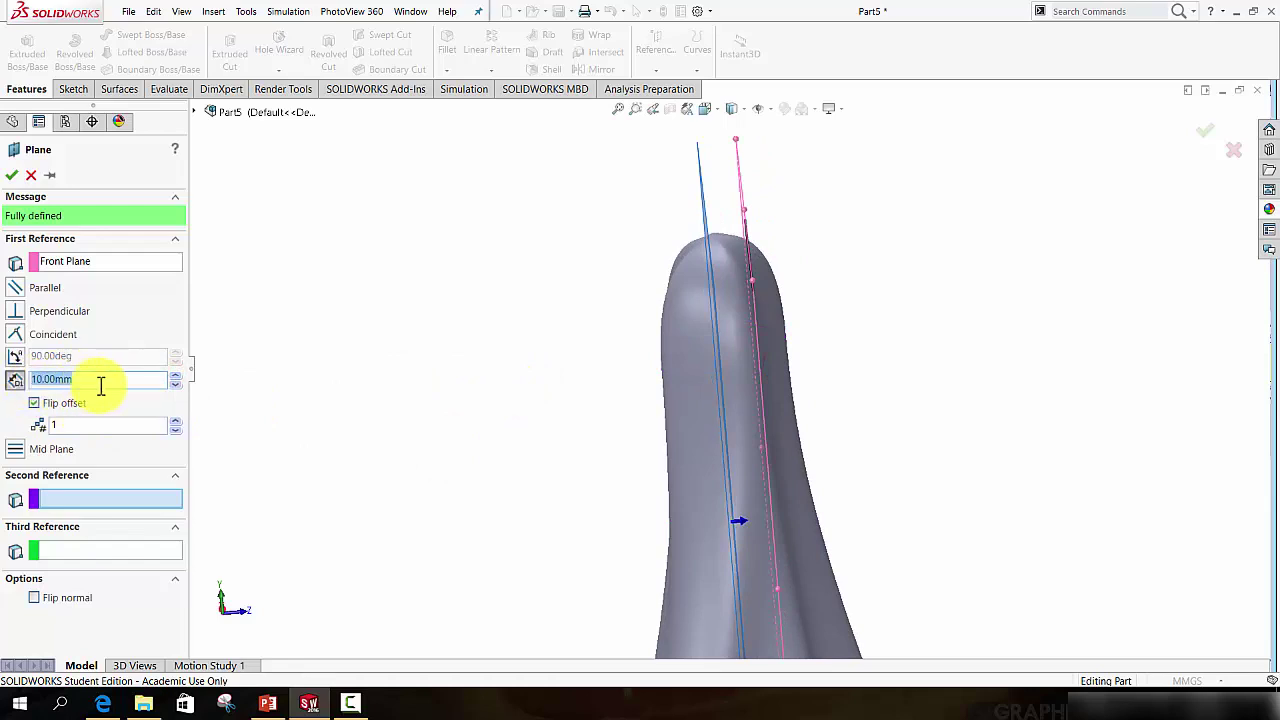
text(8)
click(431, 340)
mouse_move(686, 434)
middle_down()
mouse_move(677, 371)
mouse_move(685, 486)
mouse_move(716, 462)
middle_up()
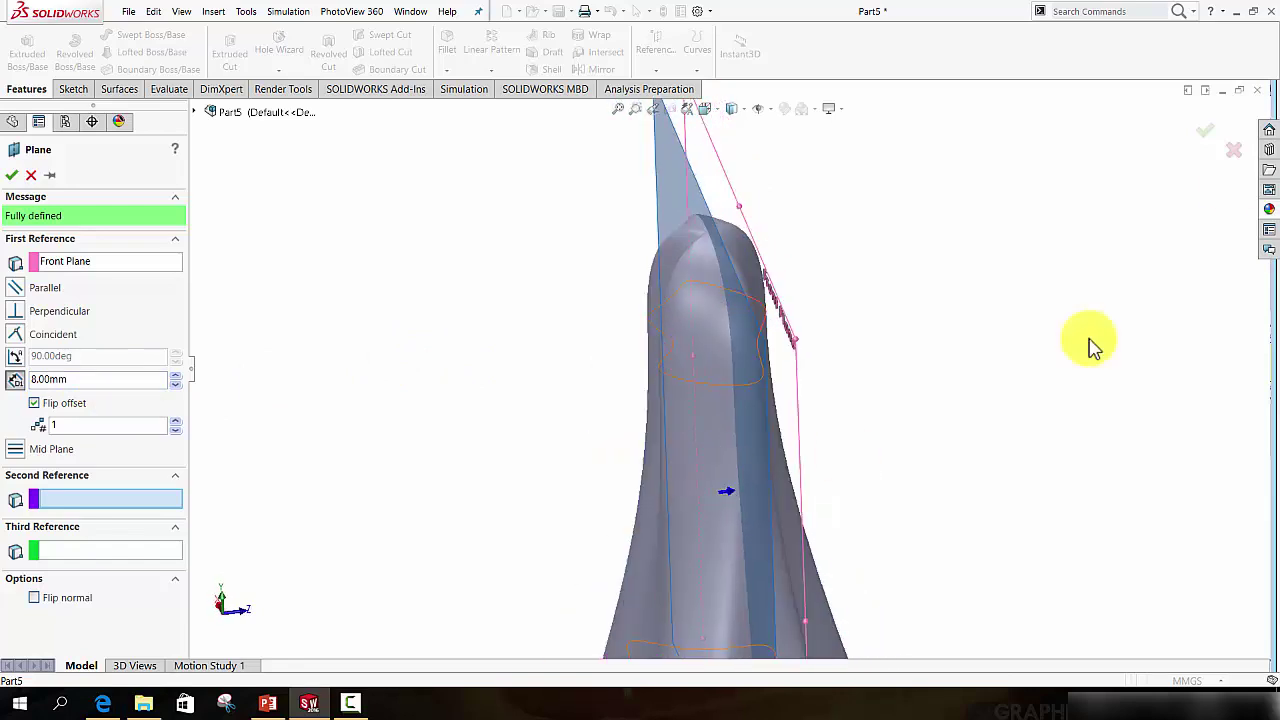
click(1207, 137)
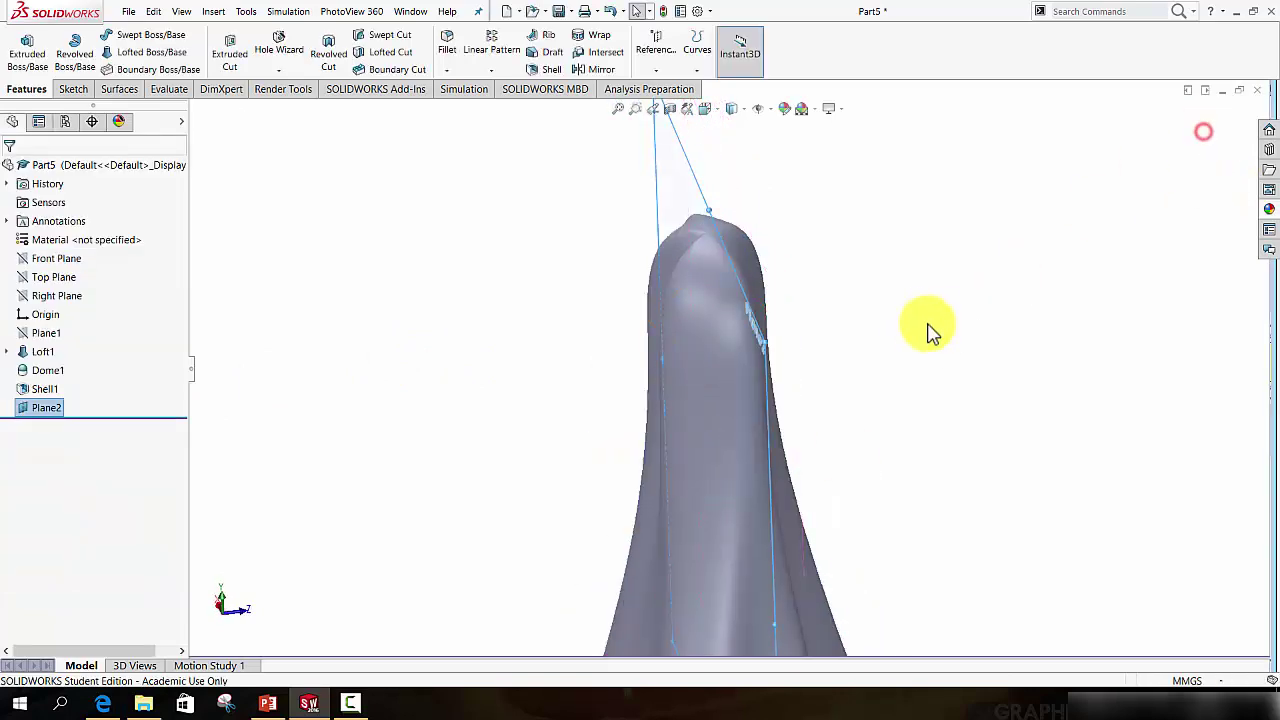
- Start a spline sketch on Plane2 and turn the view normal to it
click(72, 90)
click(178, 38)
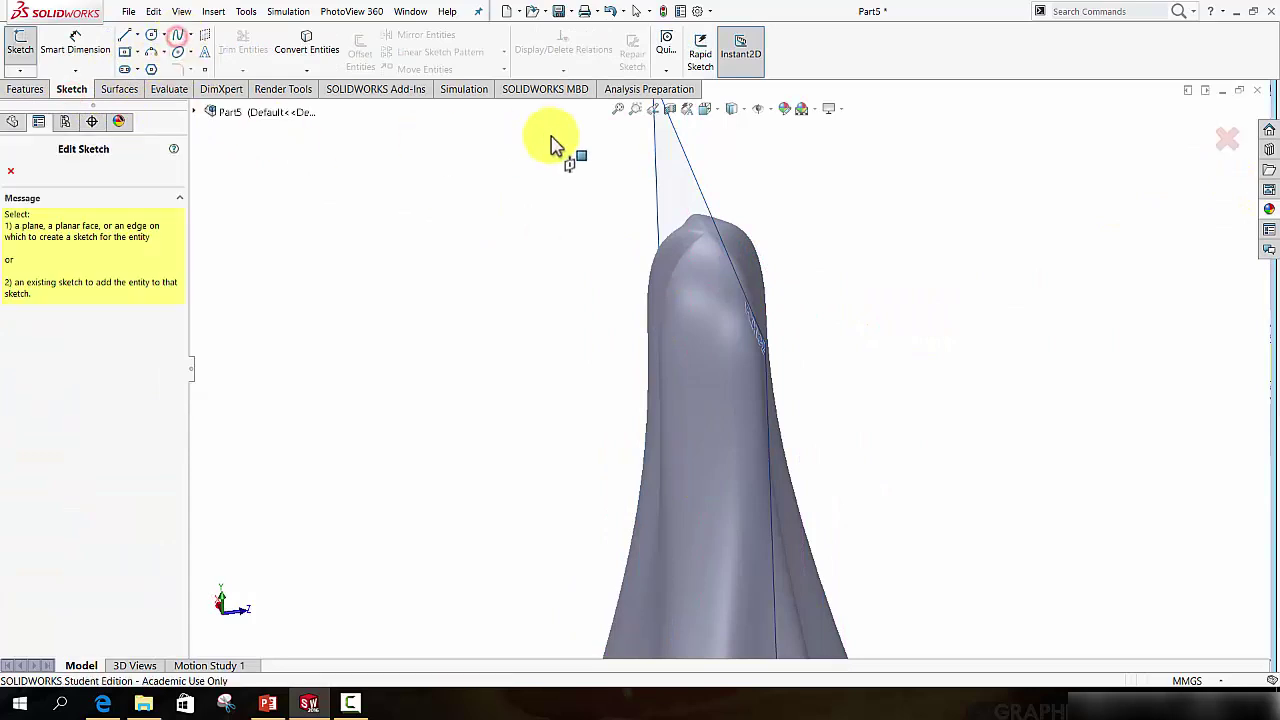
click(686, 166)
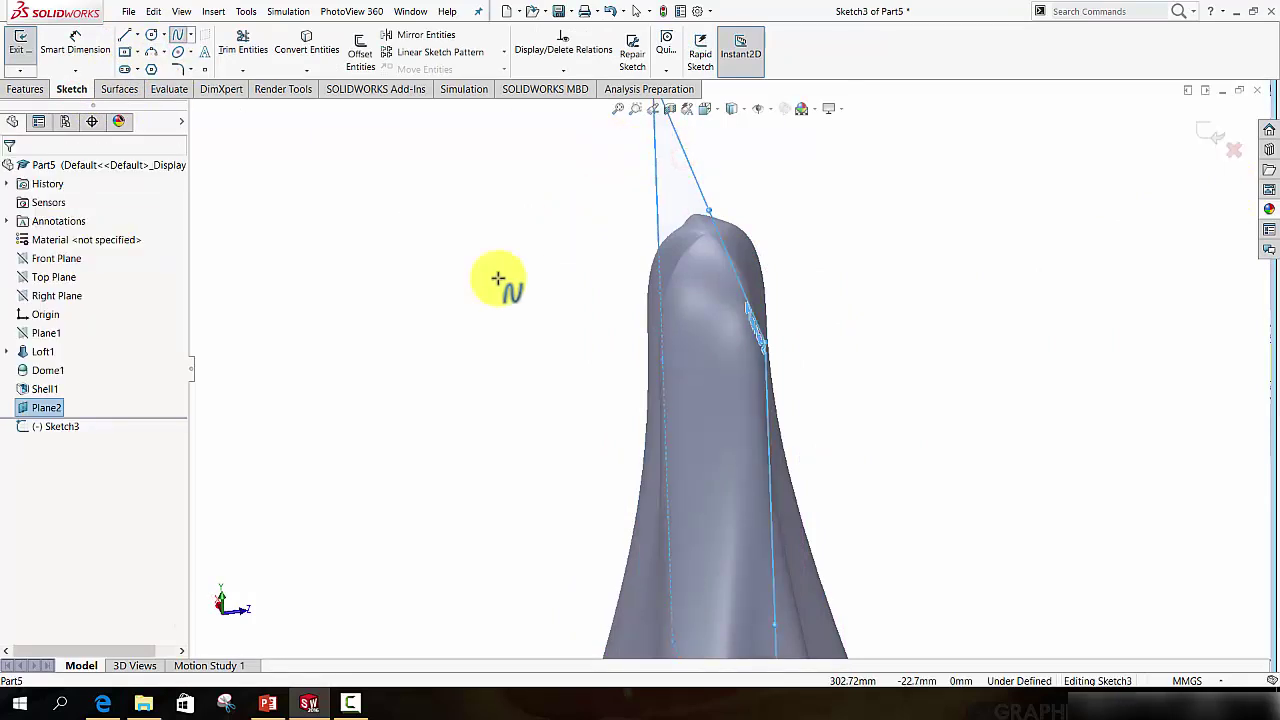
key(space)
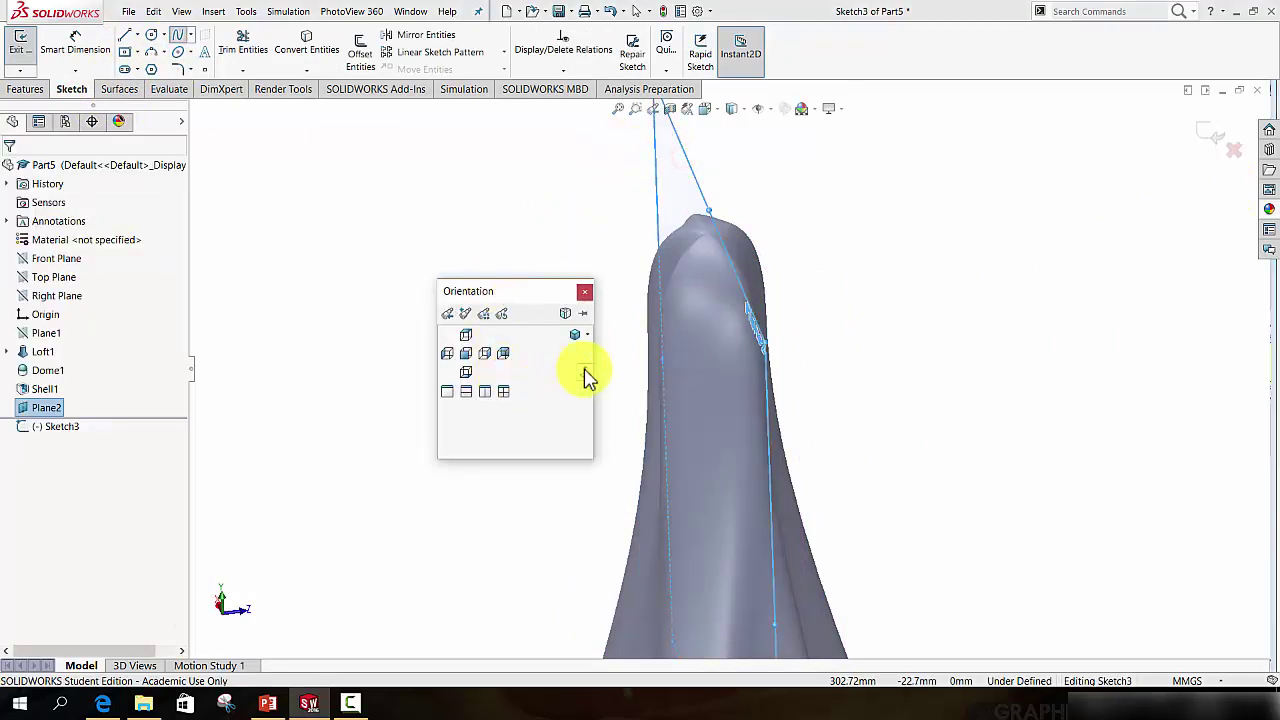
click(585, 373)
scroll(735, 215, down, 3)
scroll(732, 272, up, 2)
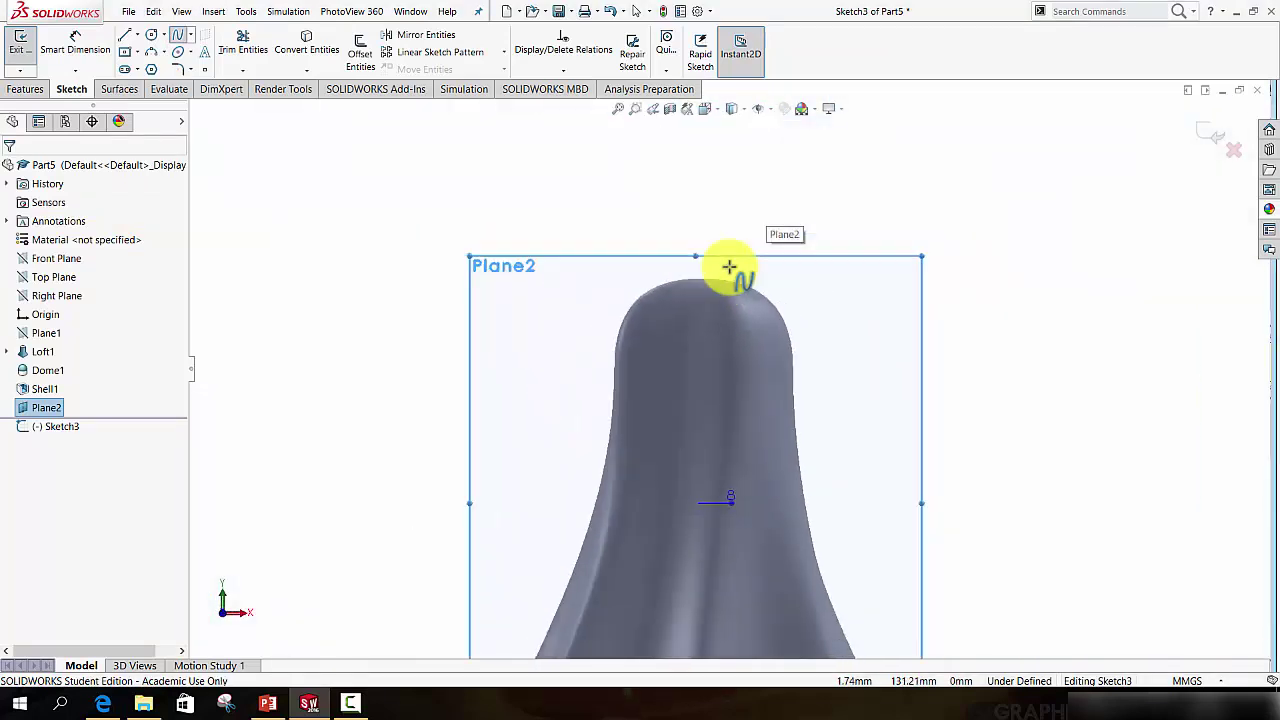
key(space)
click(786, 383)
scroll(714, 266, down, 5)
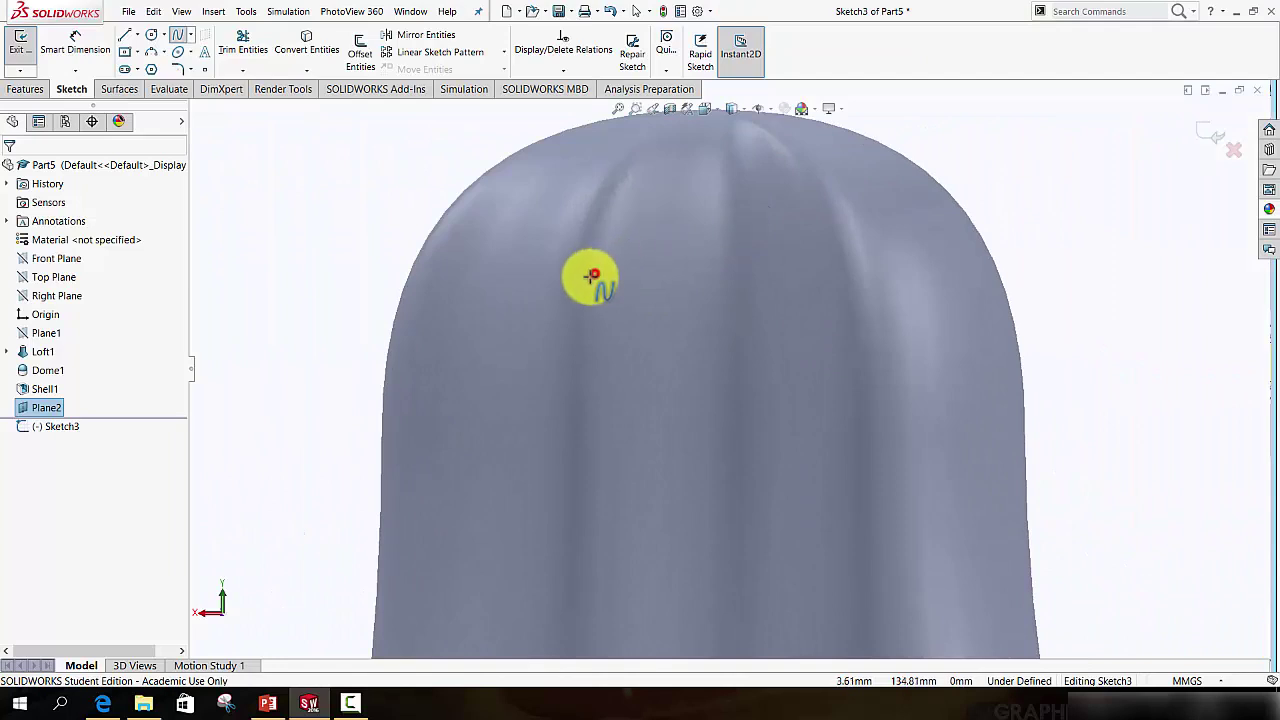
- Draw the left and right eye outlines as closed splines
click(592, 275)
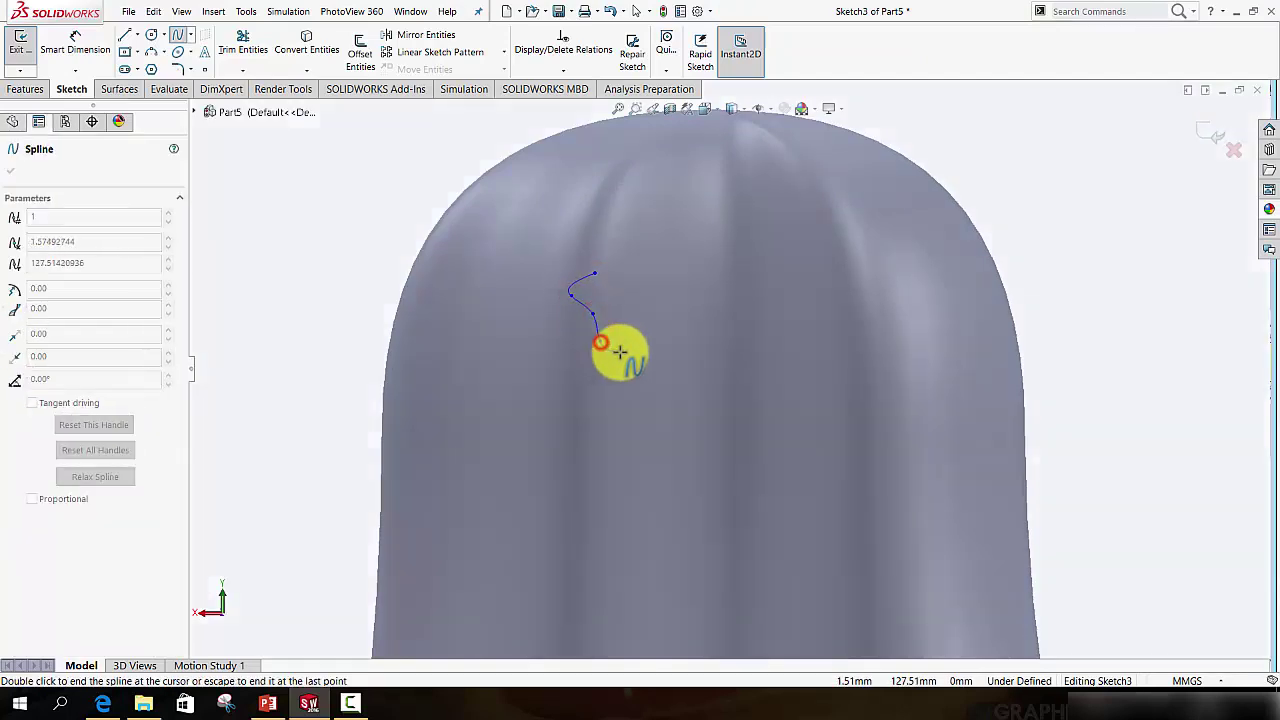
double_click(597, 272)
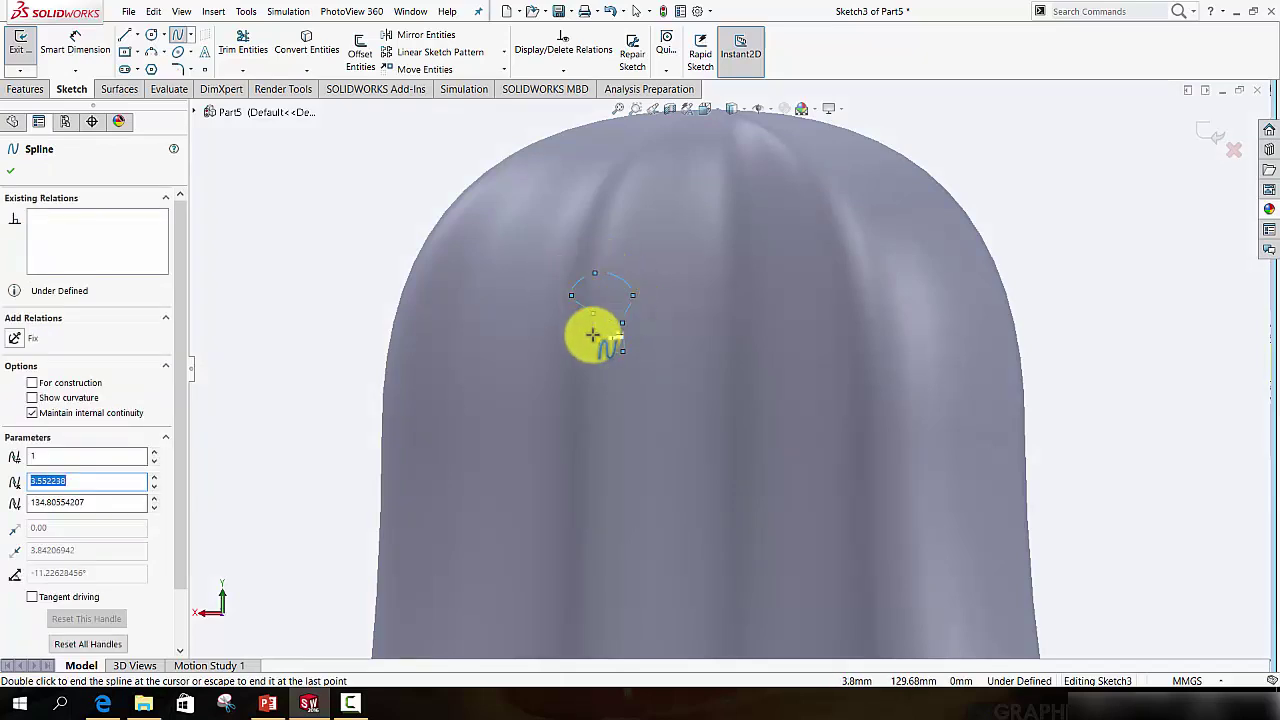
click(598, 342)
click(813, 284)
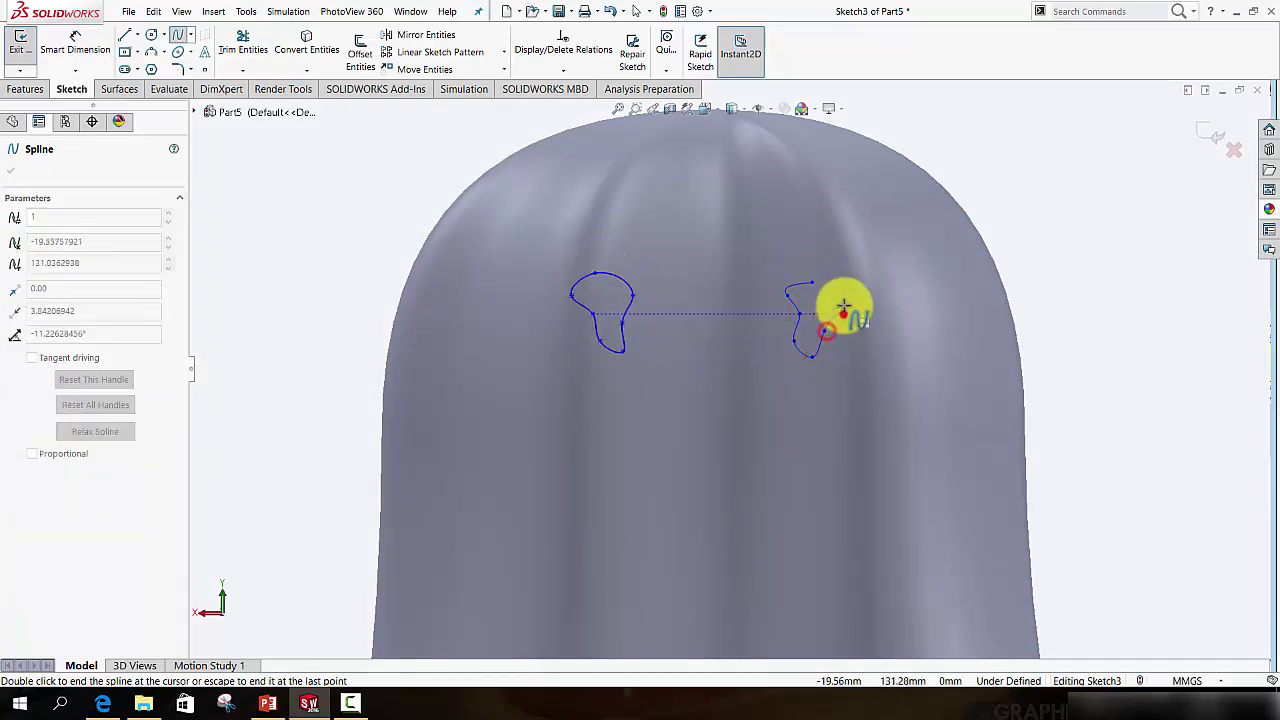
double_click(815, 285)
- Draw a rounded closed-spline mouth below the eyes and exit the sketch
scroll(706, 390, down, 3)
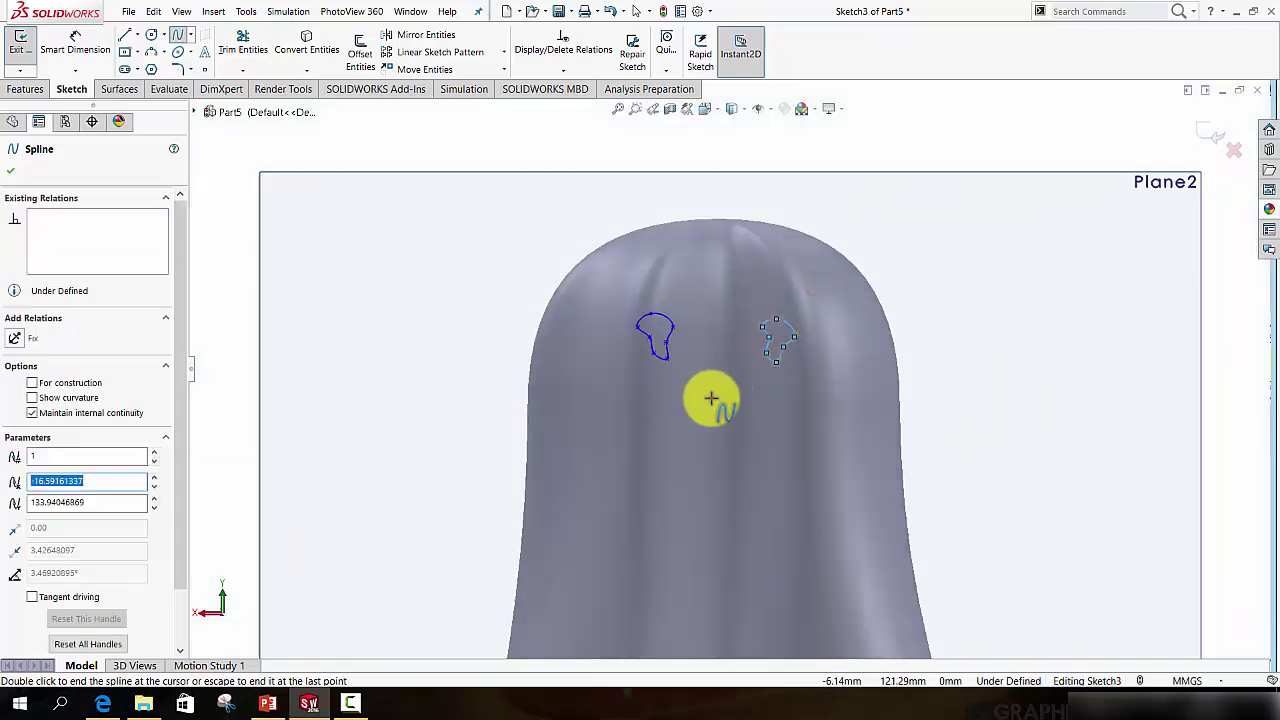
click(711, 398)
click(694, 415)
click(685, 450)
click(700, 474)
click(754, 486)
click(766, 410)
click(711, 398)
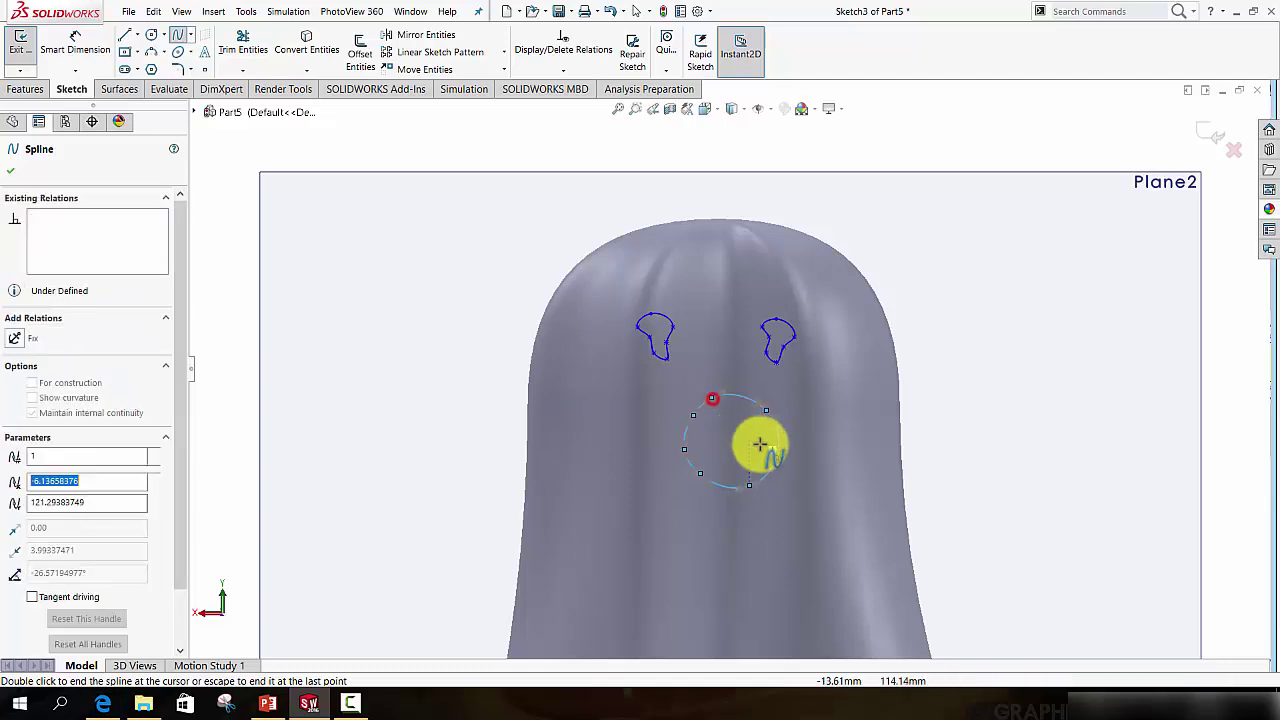
click(1215, 134)
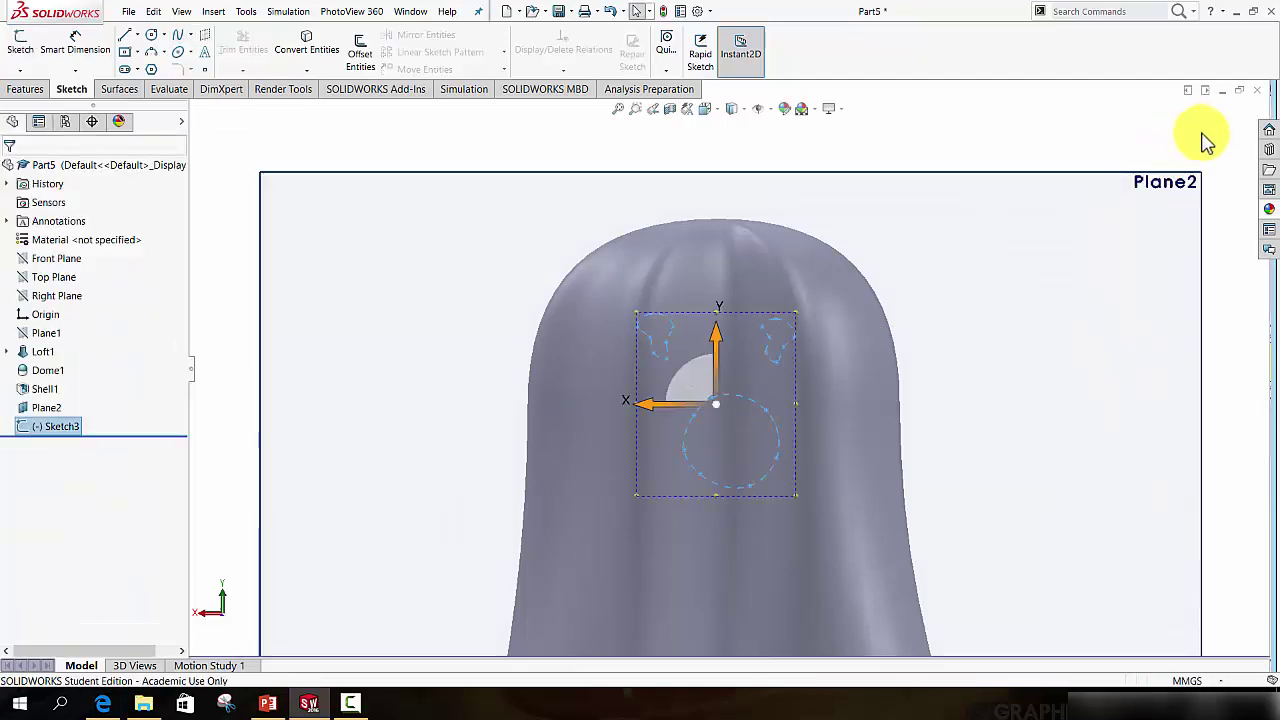
- Orbit the ghost to see Plane2 tilted and bring up Plane2's options
scroll(843, 286, up, 3)
middle_drag(843, 286, 787, 383)
right_click(864, 279)
- Hide Plane2 and pick Sketch3 as the Extruded Cut profile
click(896, 252)
scroll(787, 383, down, 3)
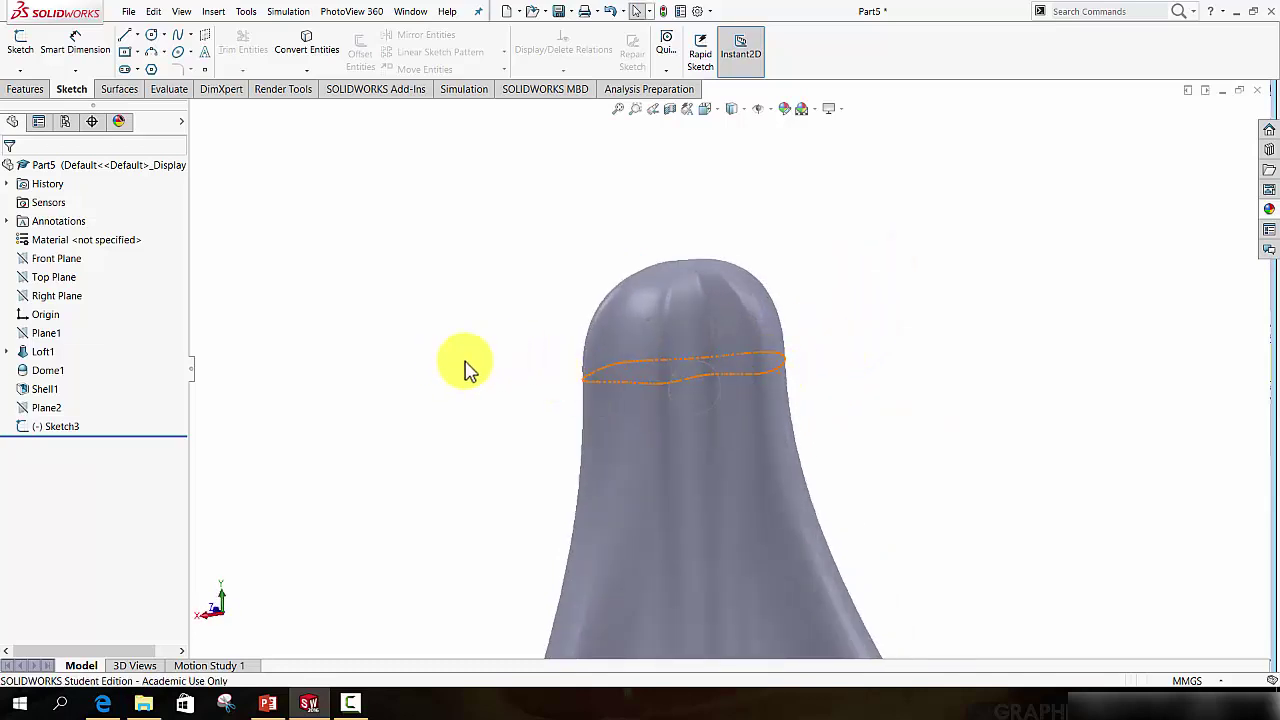
click(27, 89)
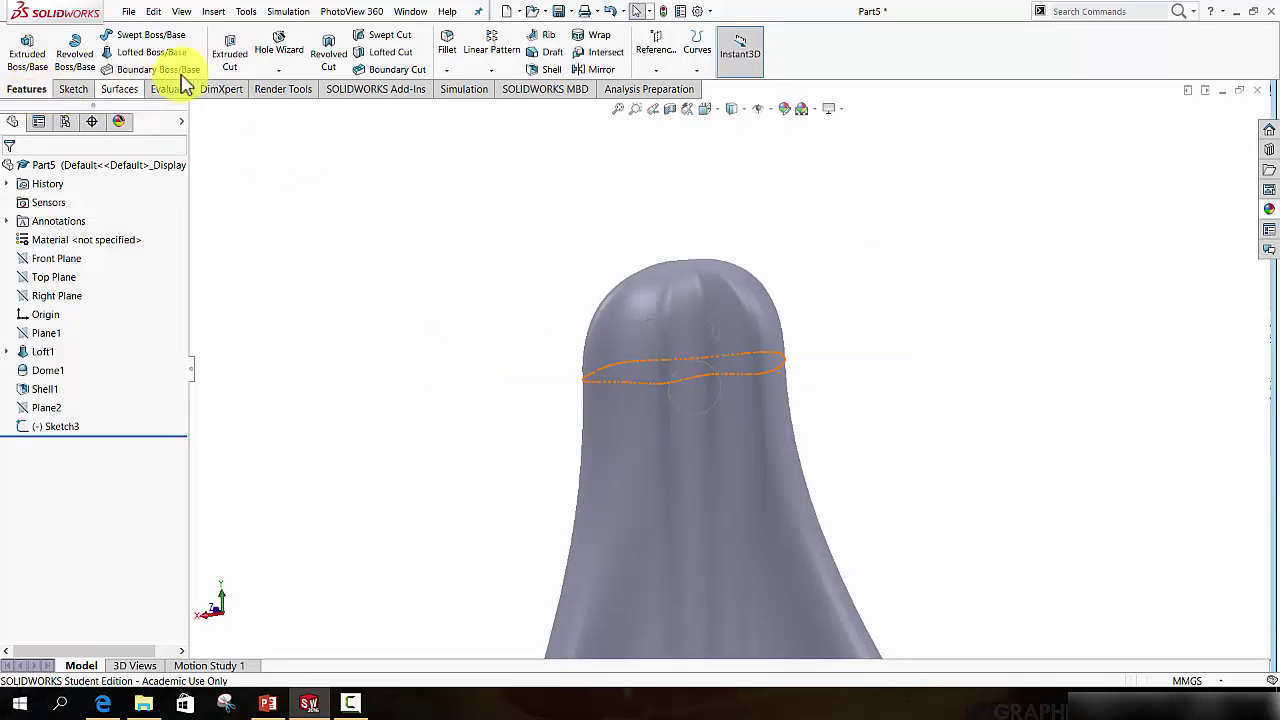
click(229, 52)
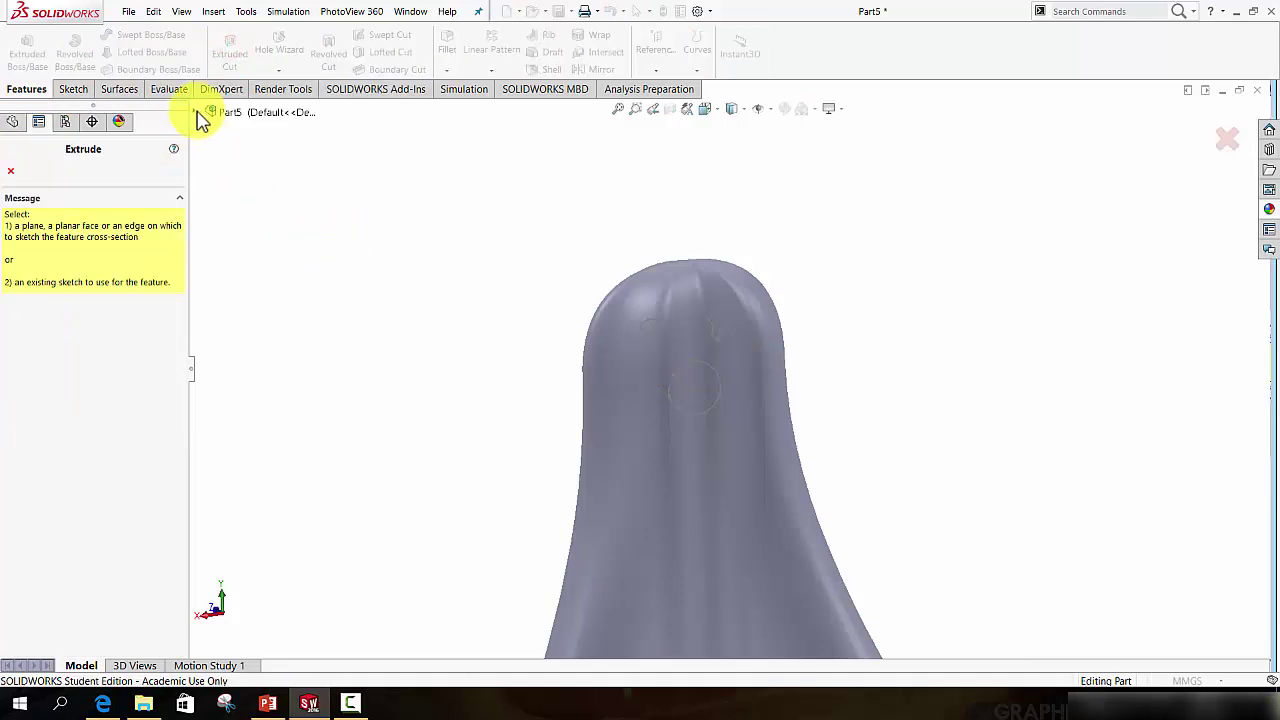
click(199, 112)
click(258, 378)
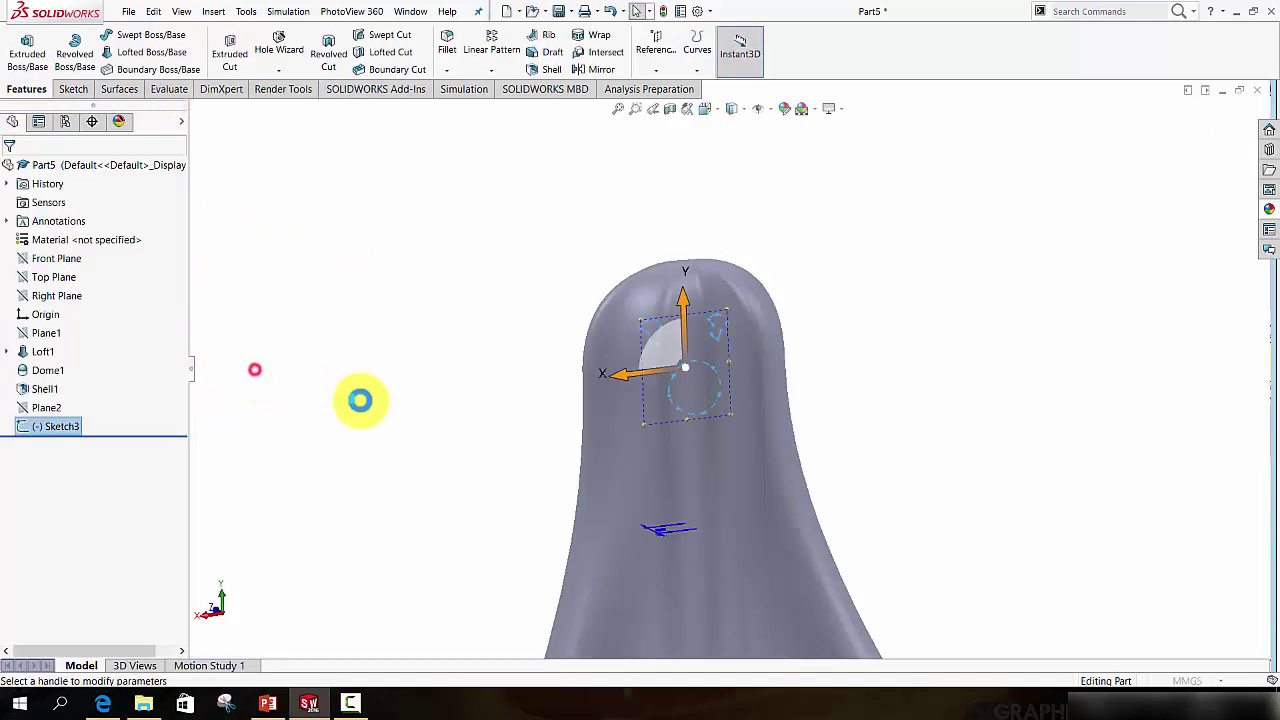
- Cut the Sketch3 eyes and mouth 55 mm deep into the ghost's face
mouse_move(386, 409)
middle_down()
mouse_move(509, 357)
mouse_move(677, 394)
middle_up()
drag(697, 385, 918, 392)
middle_drag(1057, 257, 1010, 250)
click(1208, 133)
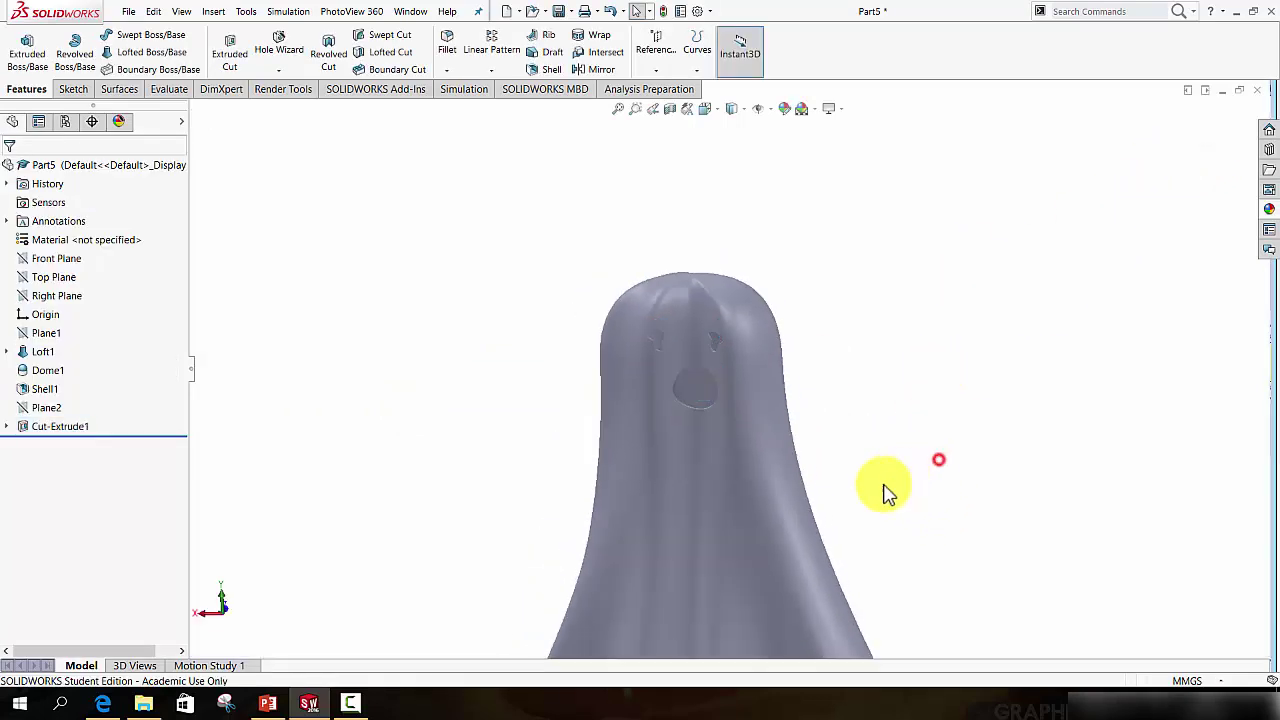
mouse_move(889, 491)
middle_down()
mouse_move(998, 418)
mouse_move(811, 421)
mouse_move(840, 403)
mouse_move(934, 423)
mouse_move(831, 411)
mouse_move(757, 451)
middle_up()
- Apply the white cotton appearance from Fabric > Cloth to the ghost
scroll(792, 425, up, 2)
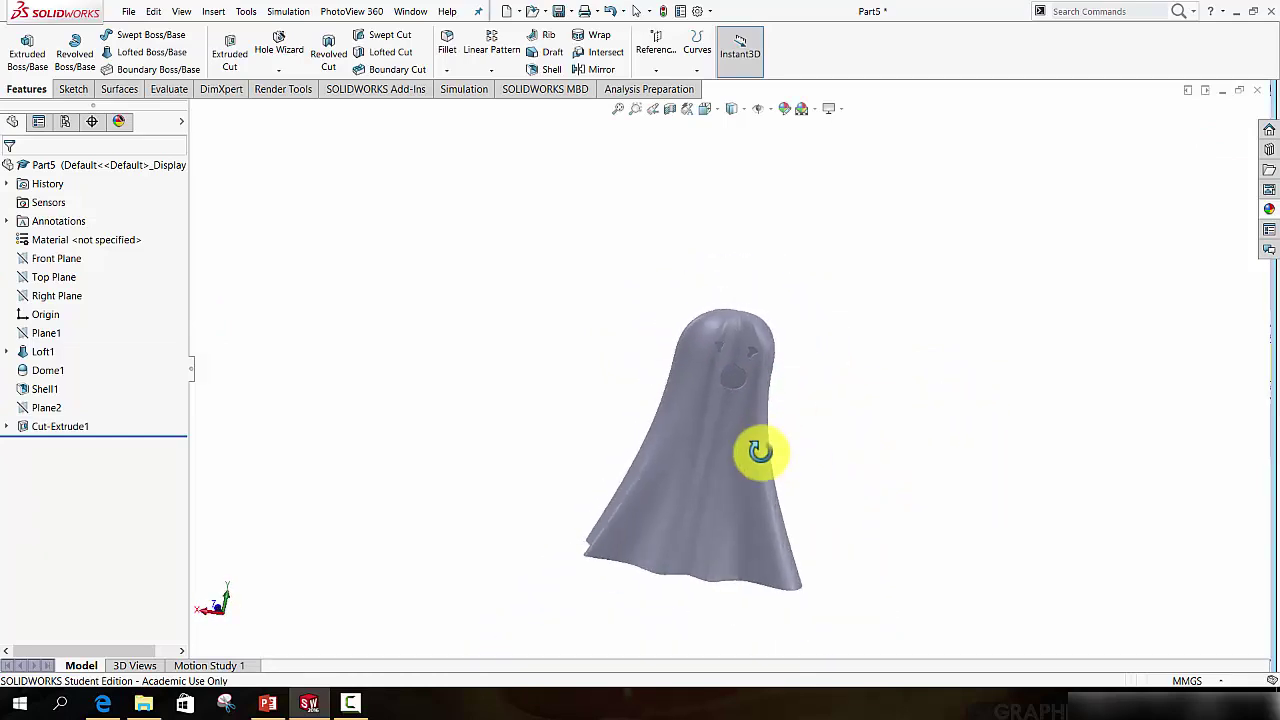
click(1269, 214)
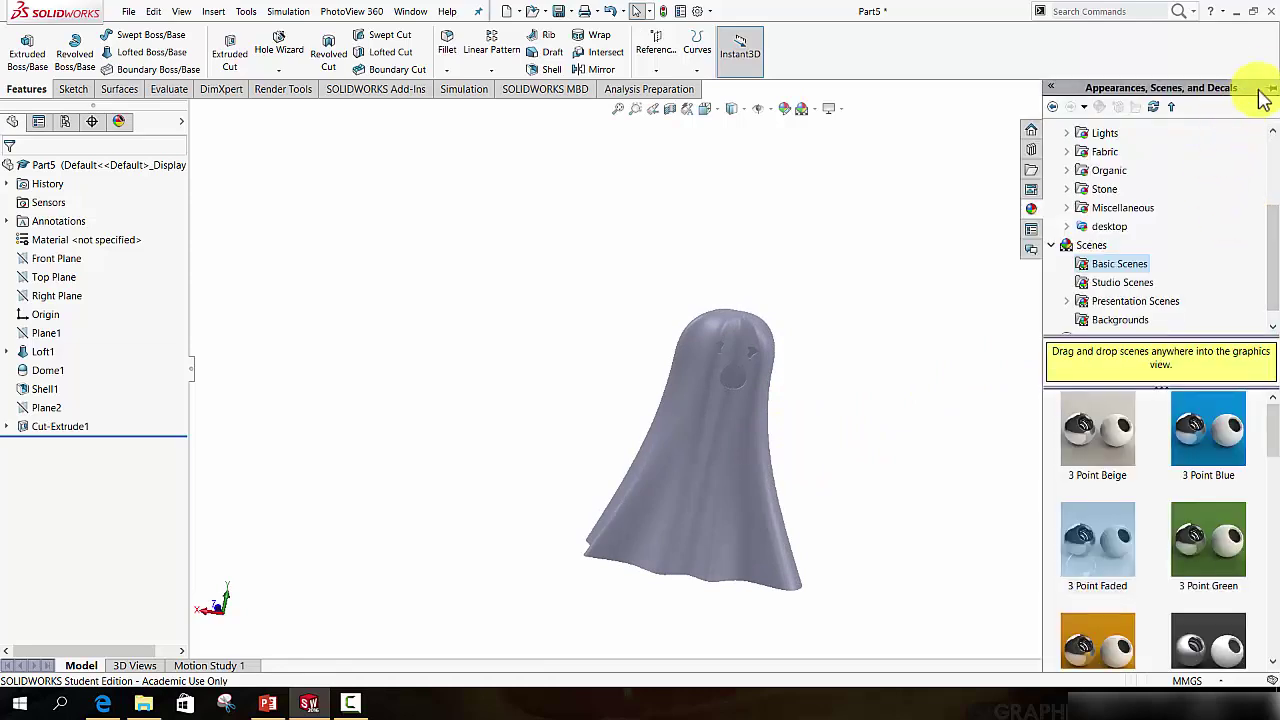
click(1271, 92)
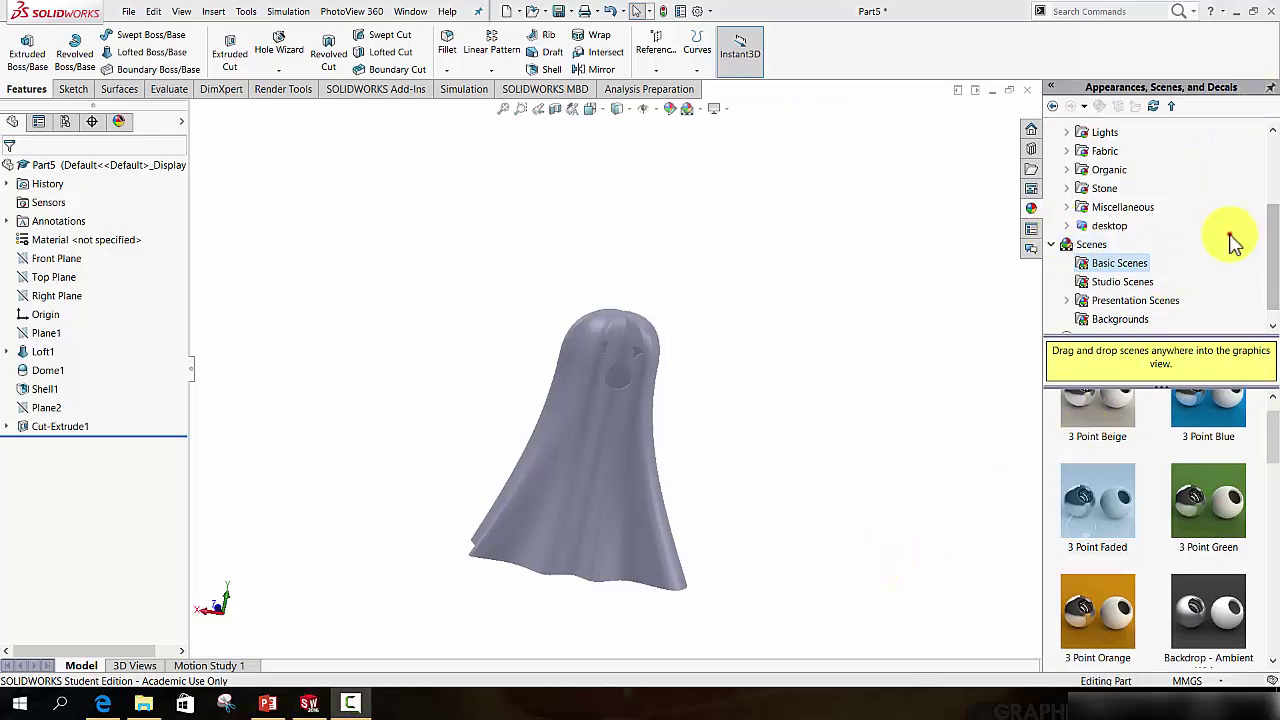
drag(1271, 245, 1275, 178)
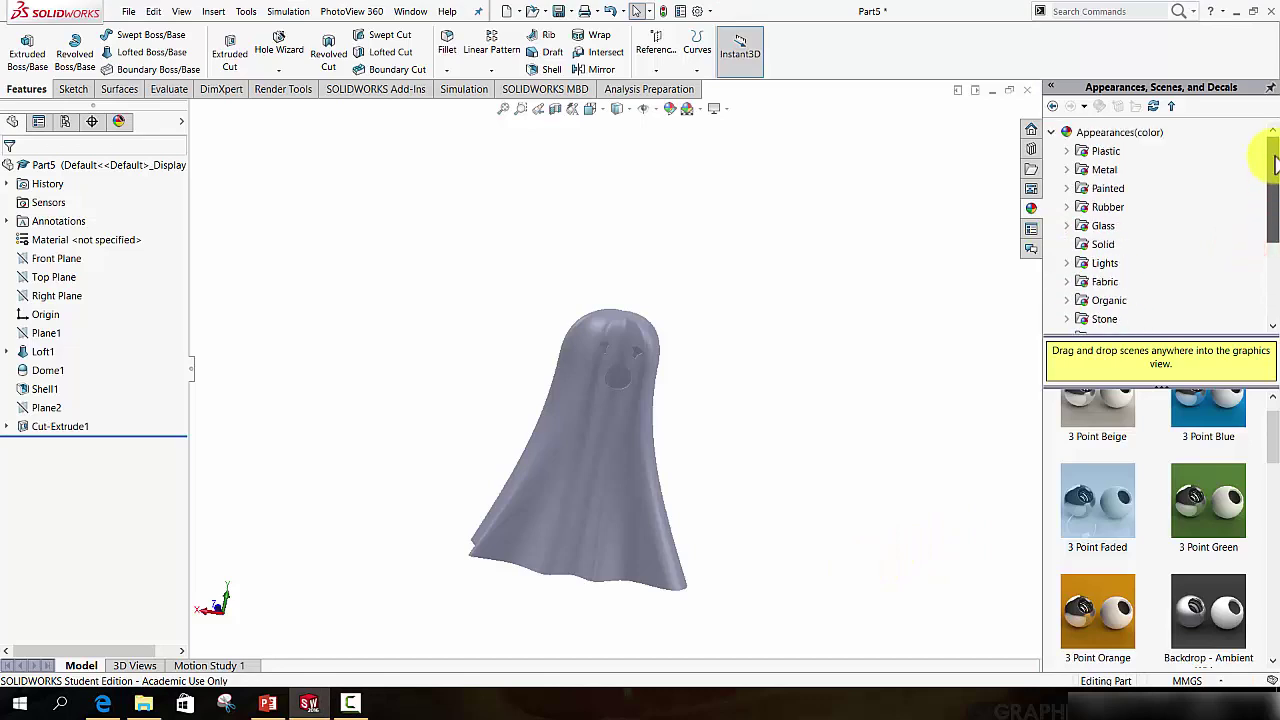
click(1051, 132)
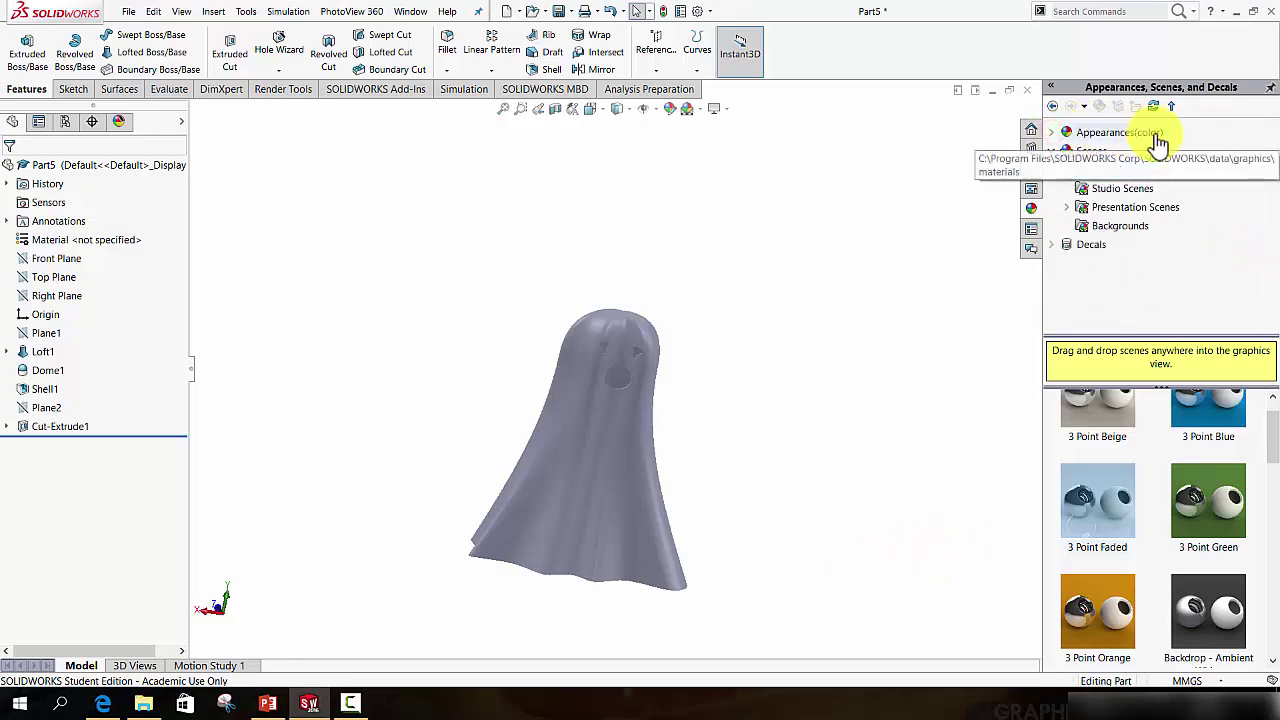
click(1051, 132)
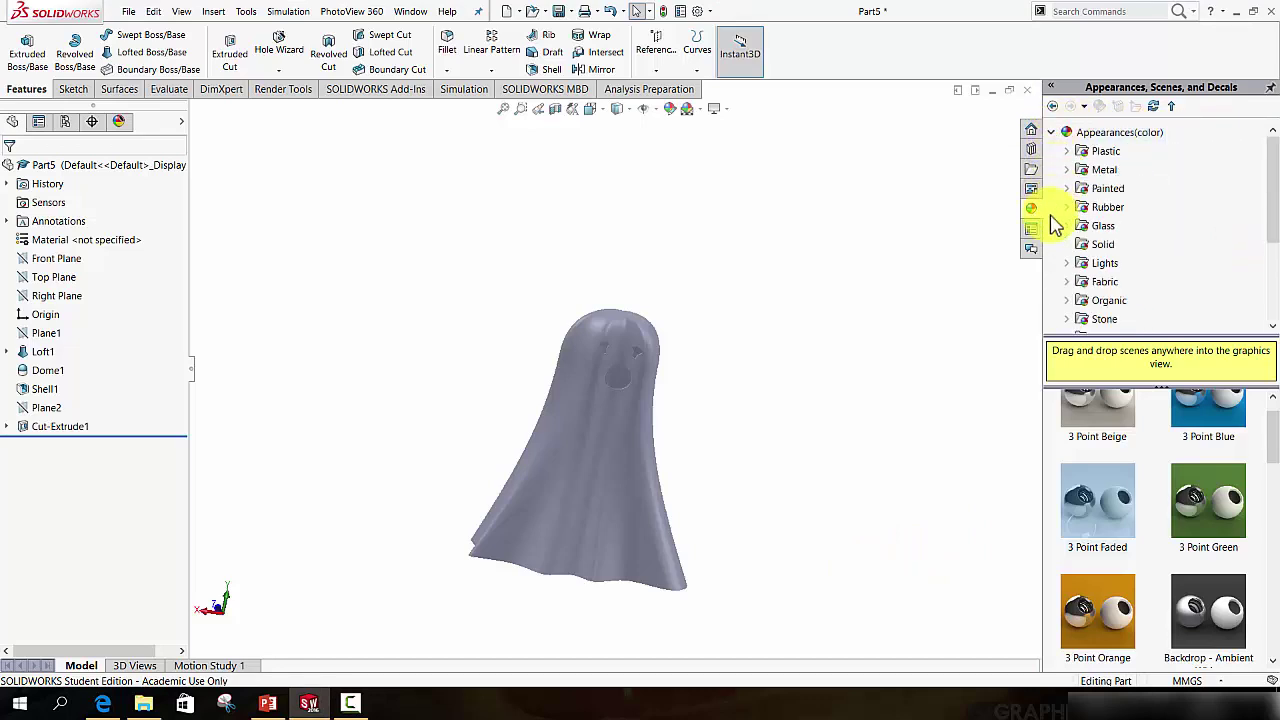
click(1067, 283)
click(1113, 302)
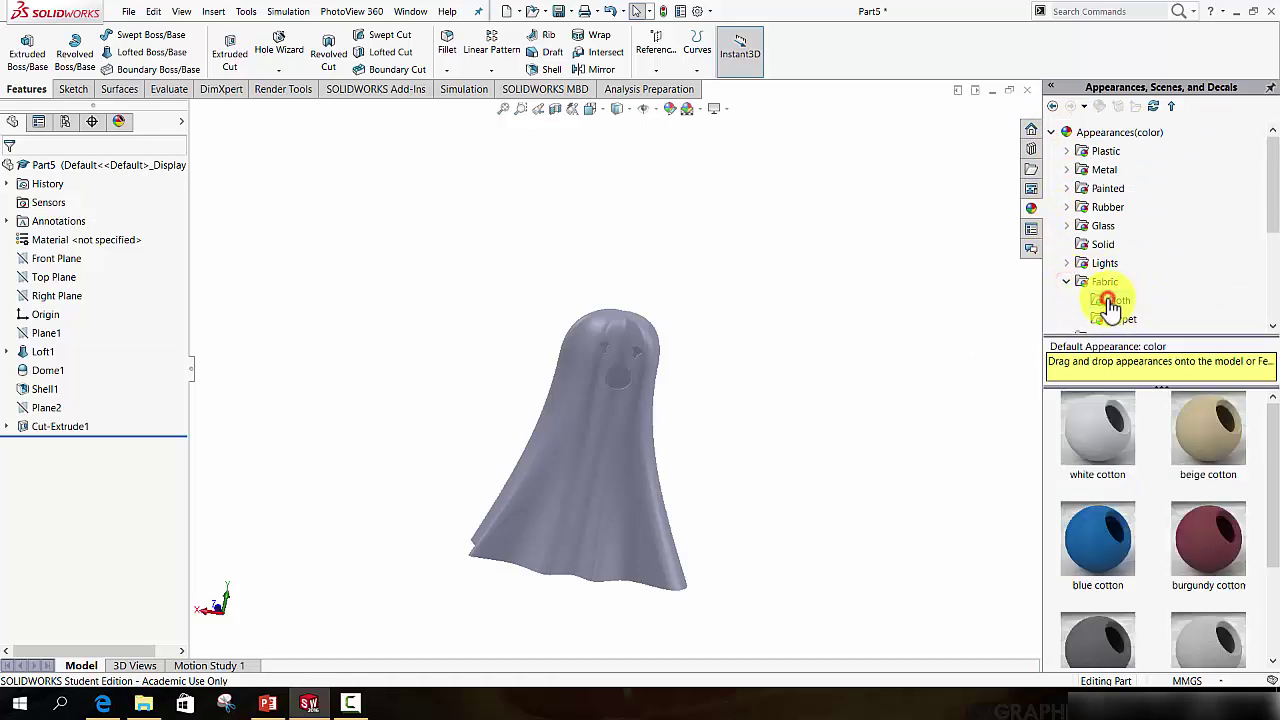
click(1100, 432)
drag(1100, 429, 618, 433)
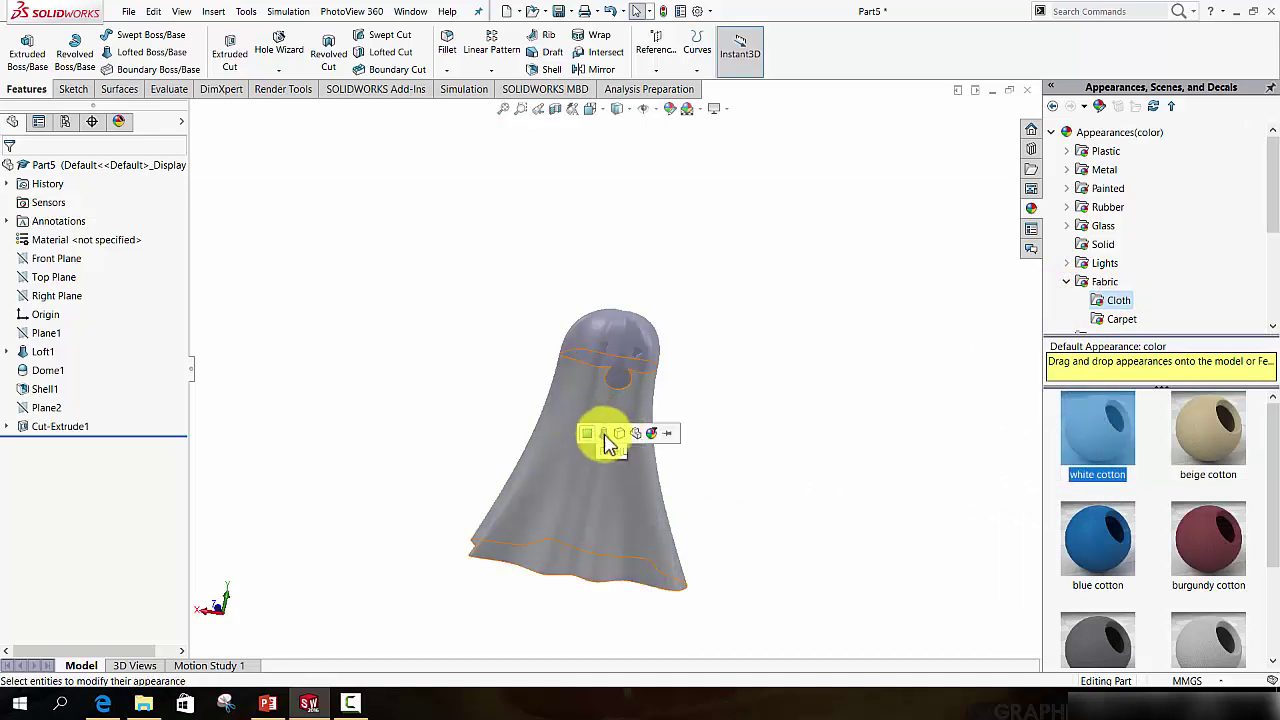
click(619, 433)
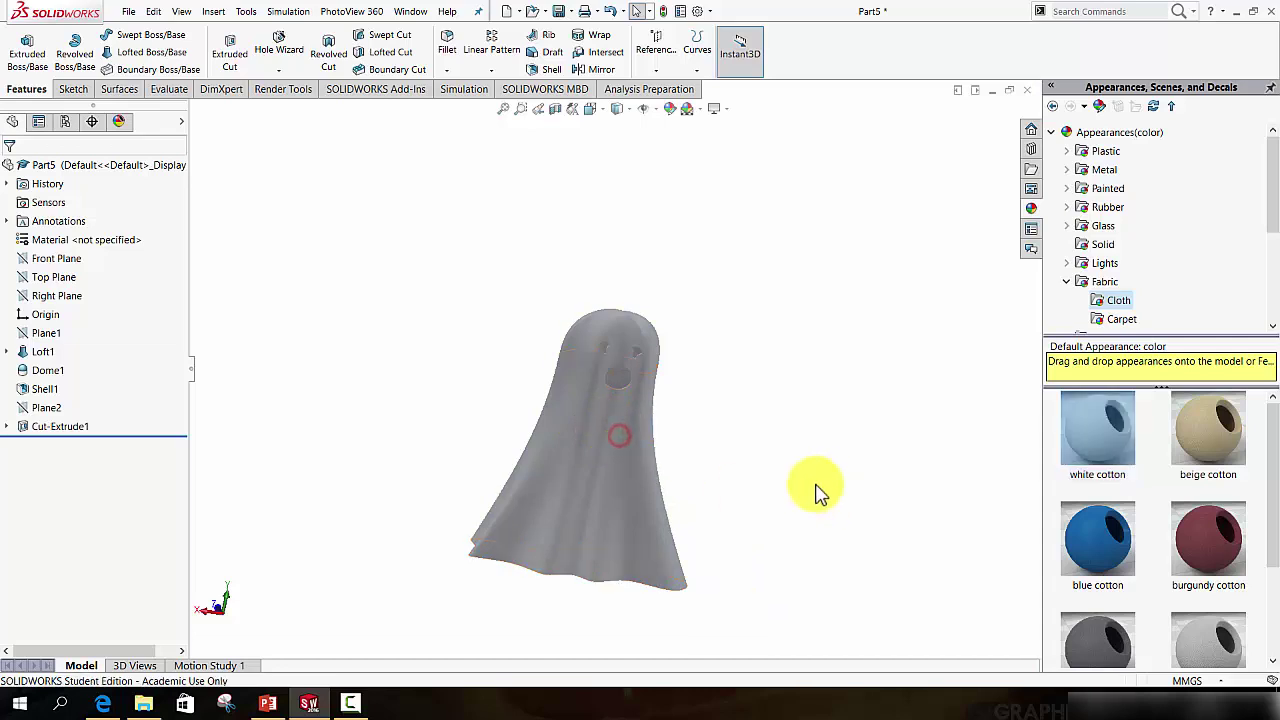
- Apply grey cotton to the Shell1 faces and orbit the ghost back upright
middle_drag(623, 537, 866, 487)
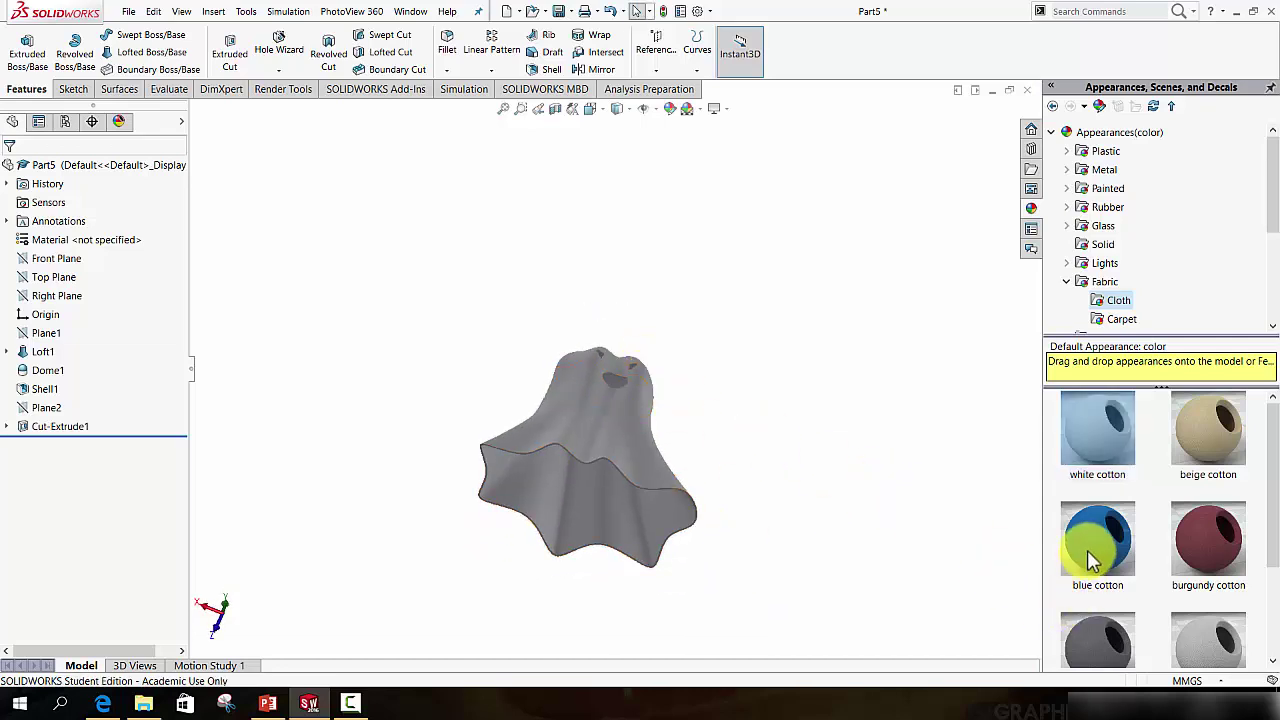
scroll(1098, 568, down, 3)
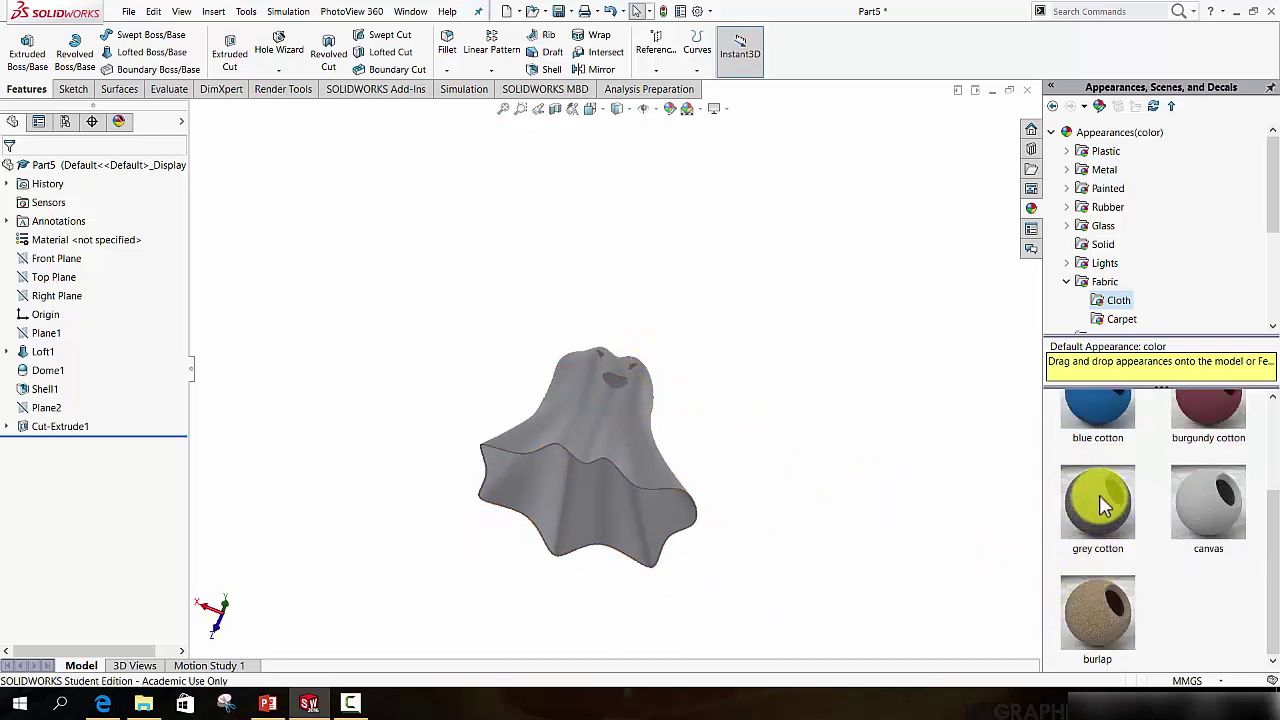
drag(1099, 494, 590, 503)
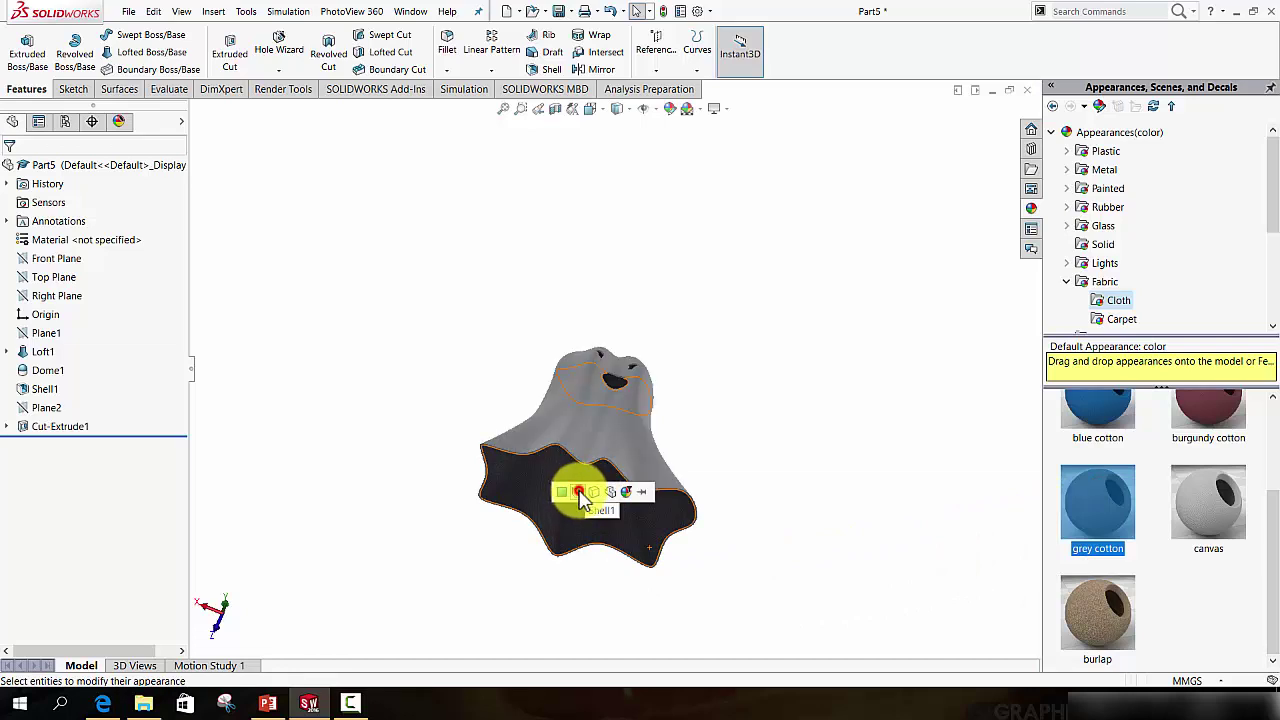
click(580, 492)
middle_drag(657, 357, 614, 537)
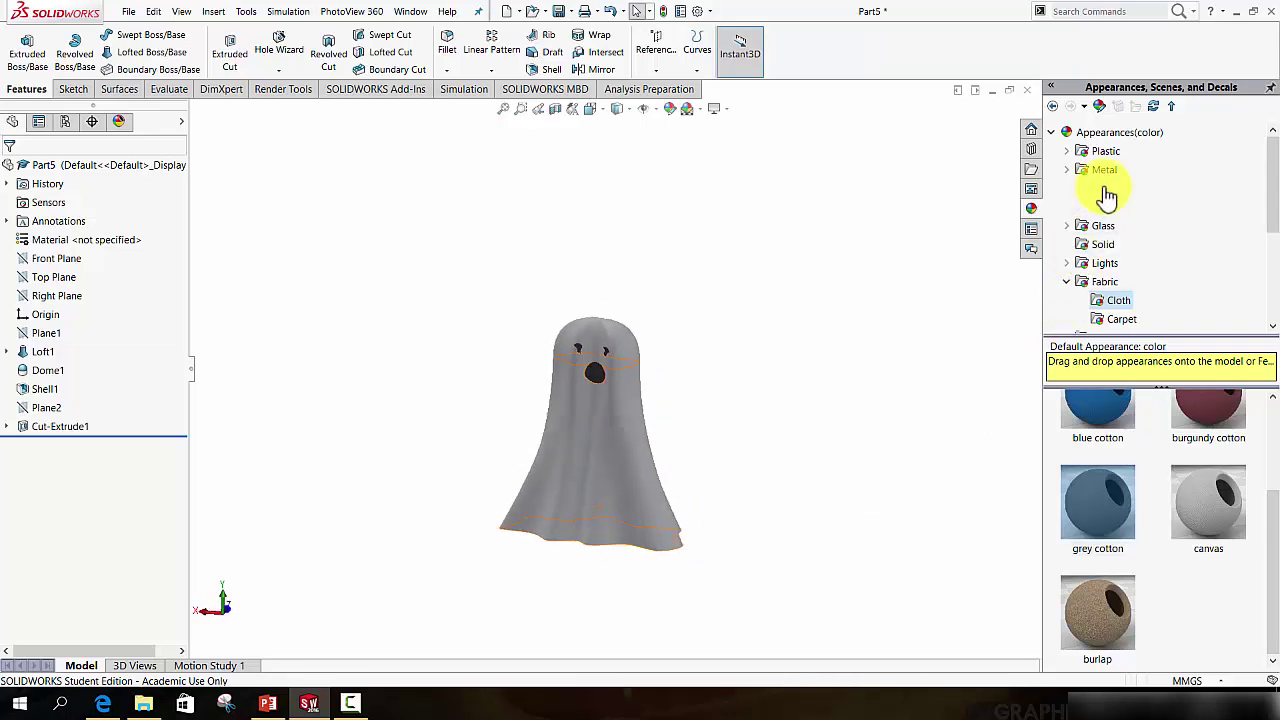
- Drag the Reflective Floor Black studio scene onto the ghost
click(1051, 132)
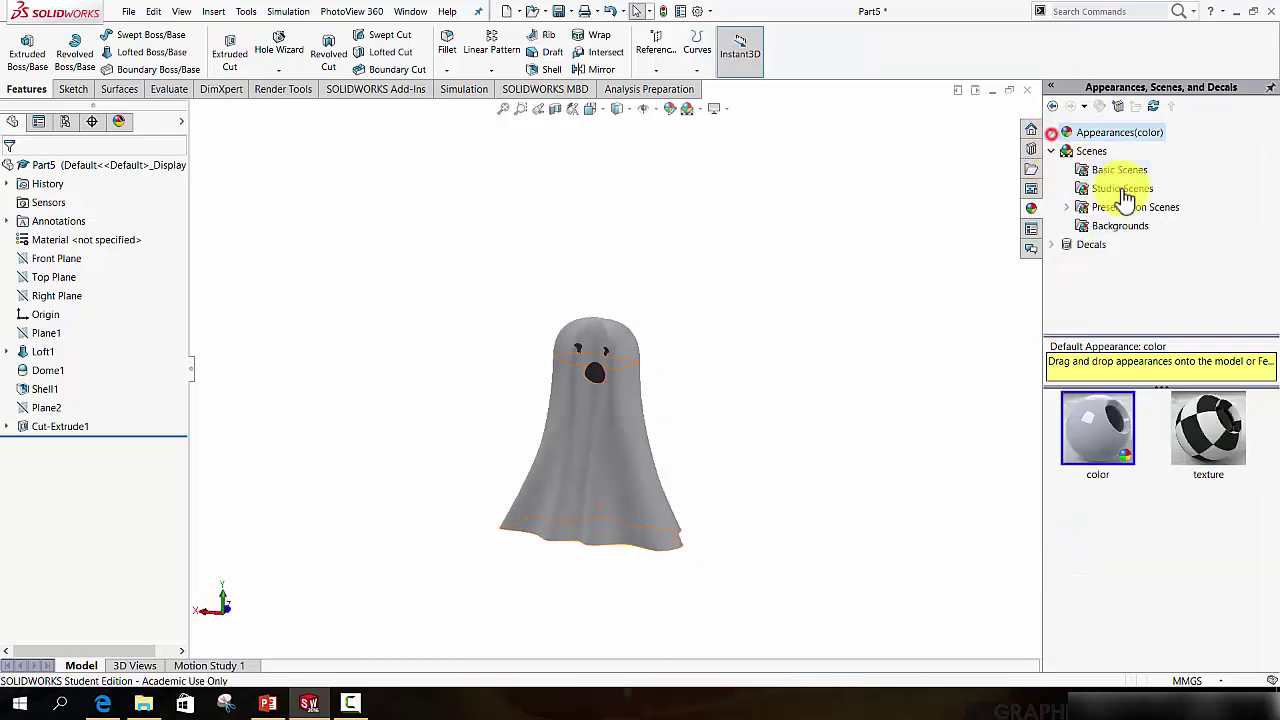
click(1053, 132)
click(1053, 132)
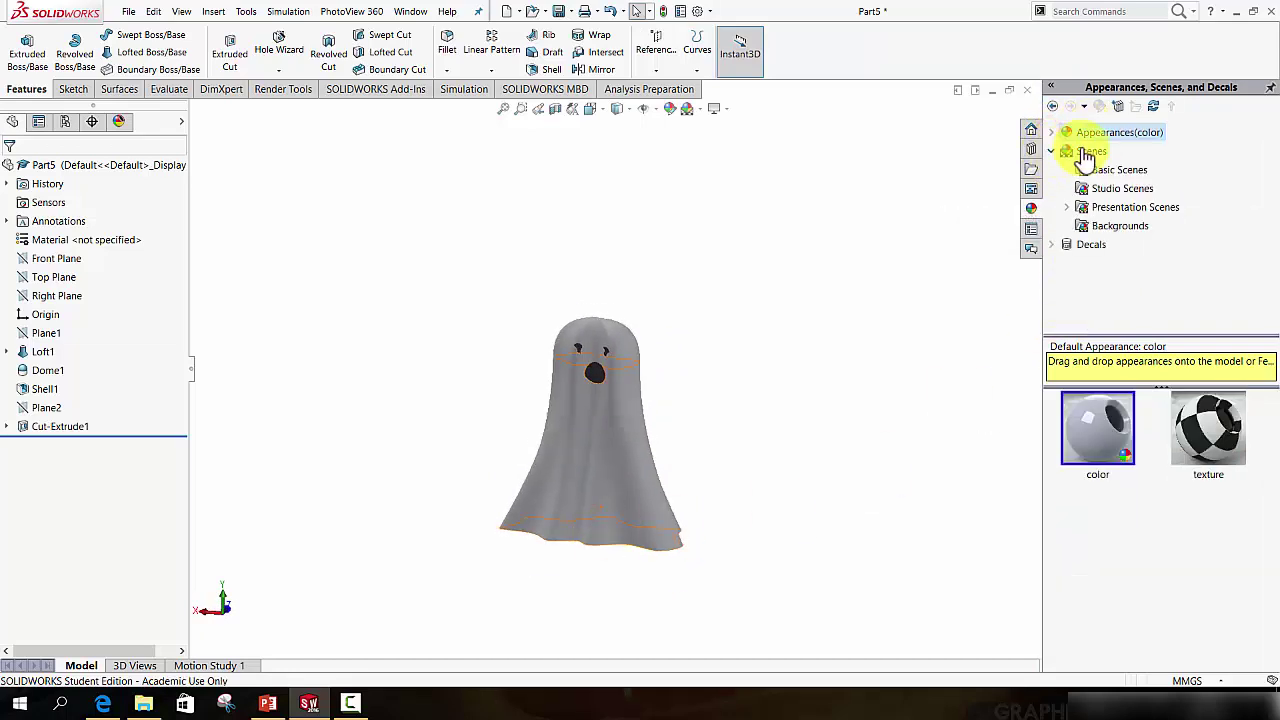
click(1051, 151)
click(1051, 151)
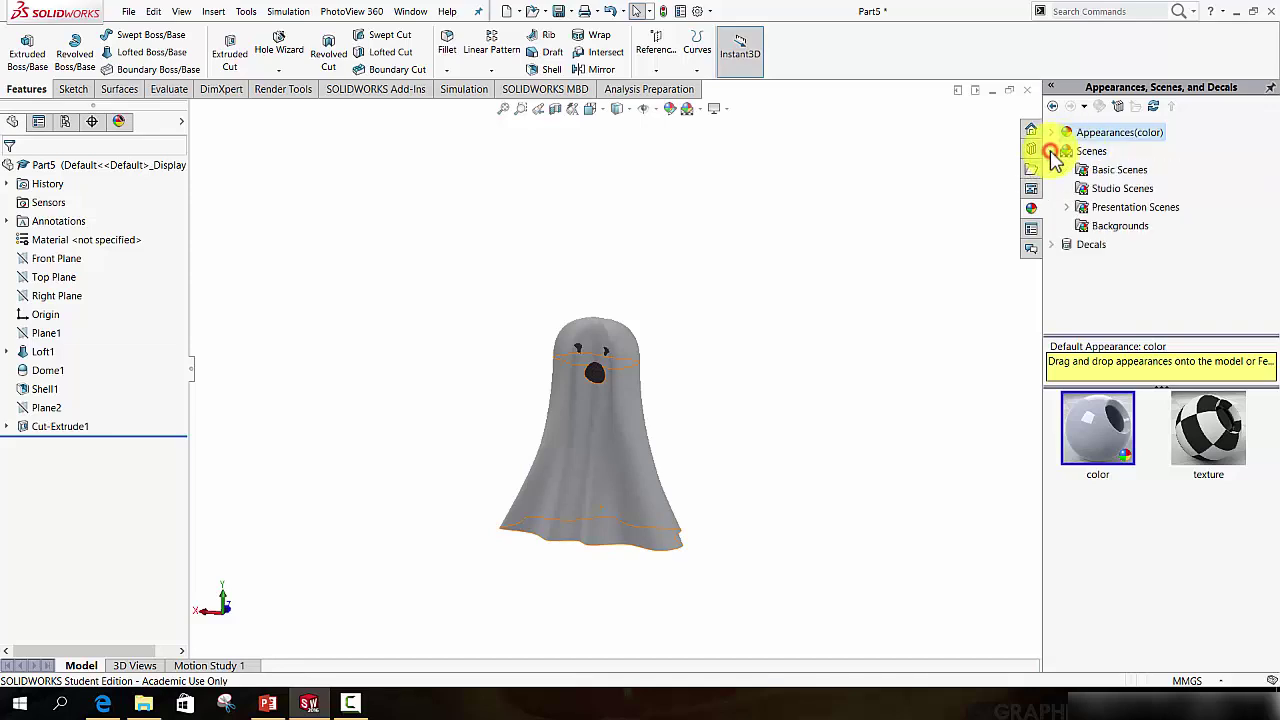
click(1115, 188)
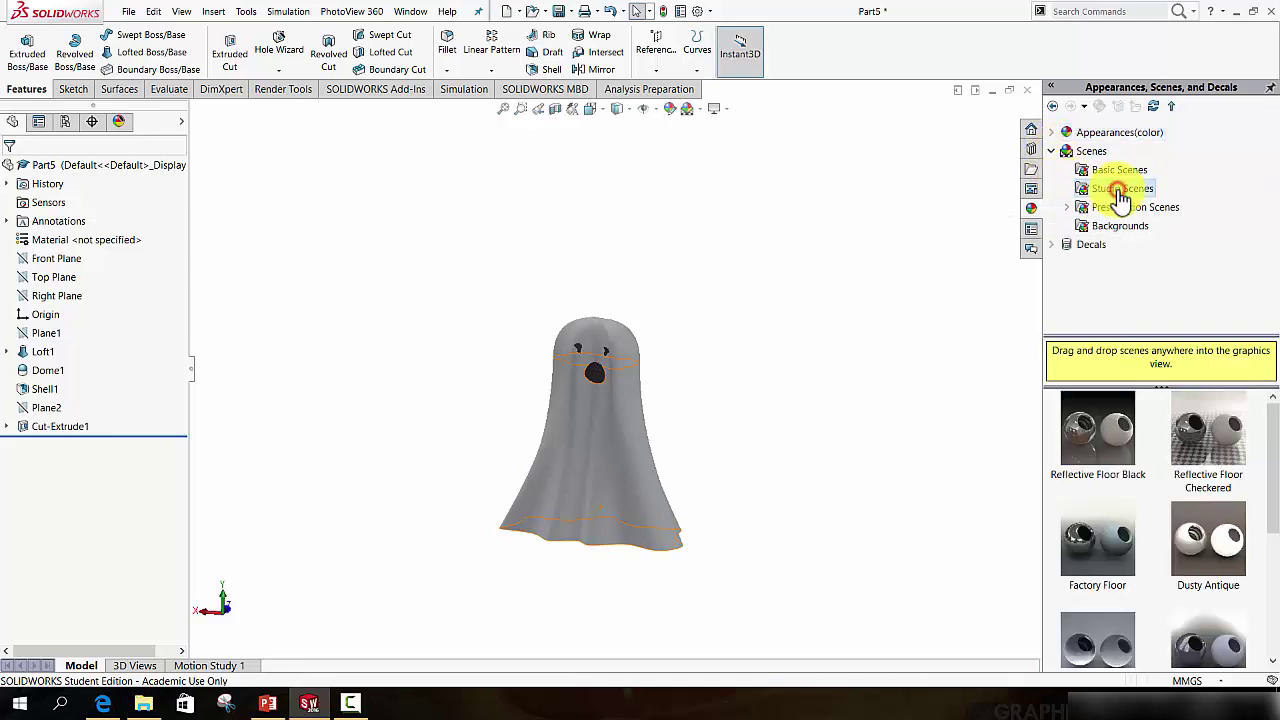
scroll(1106, 506, down, 3)
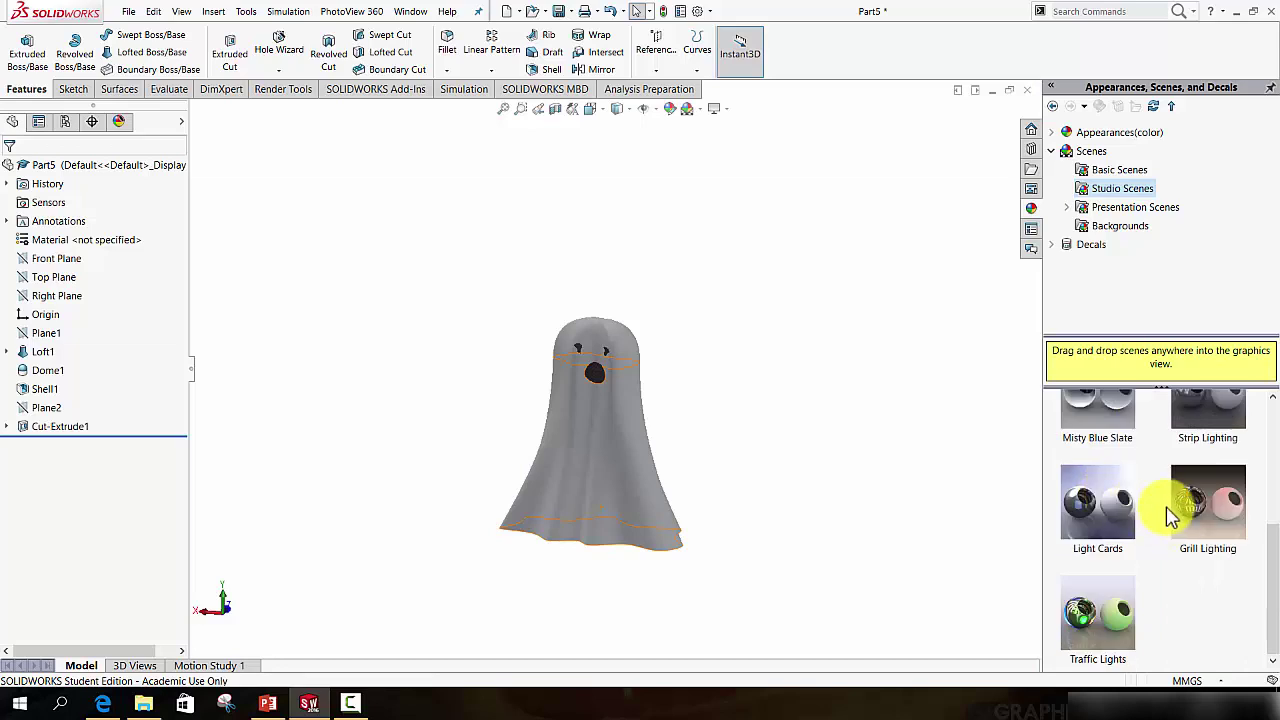
scroll(1168, 510, up, 3)
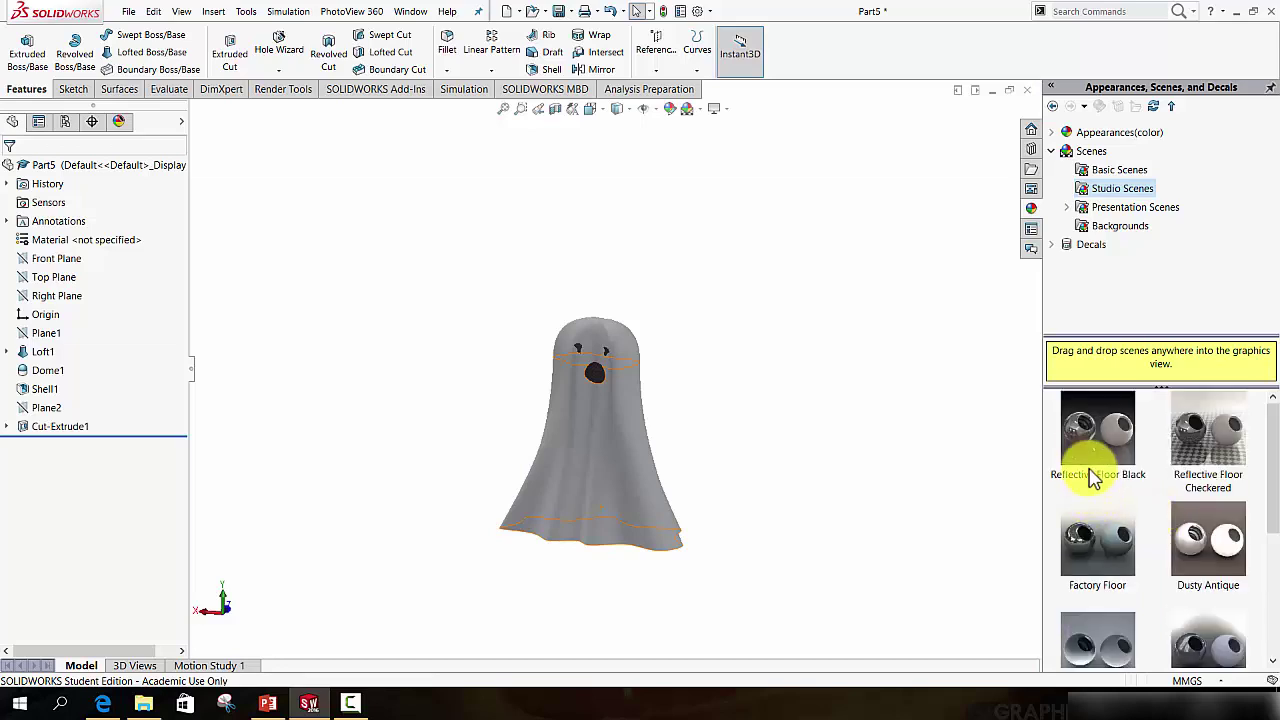
drag(1110, 430, 859, 377)
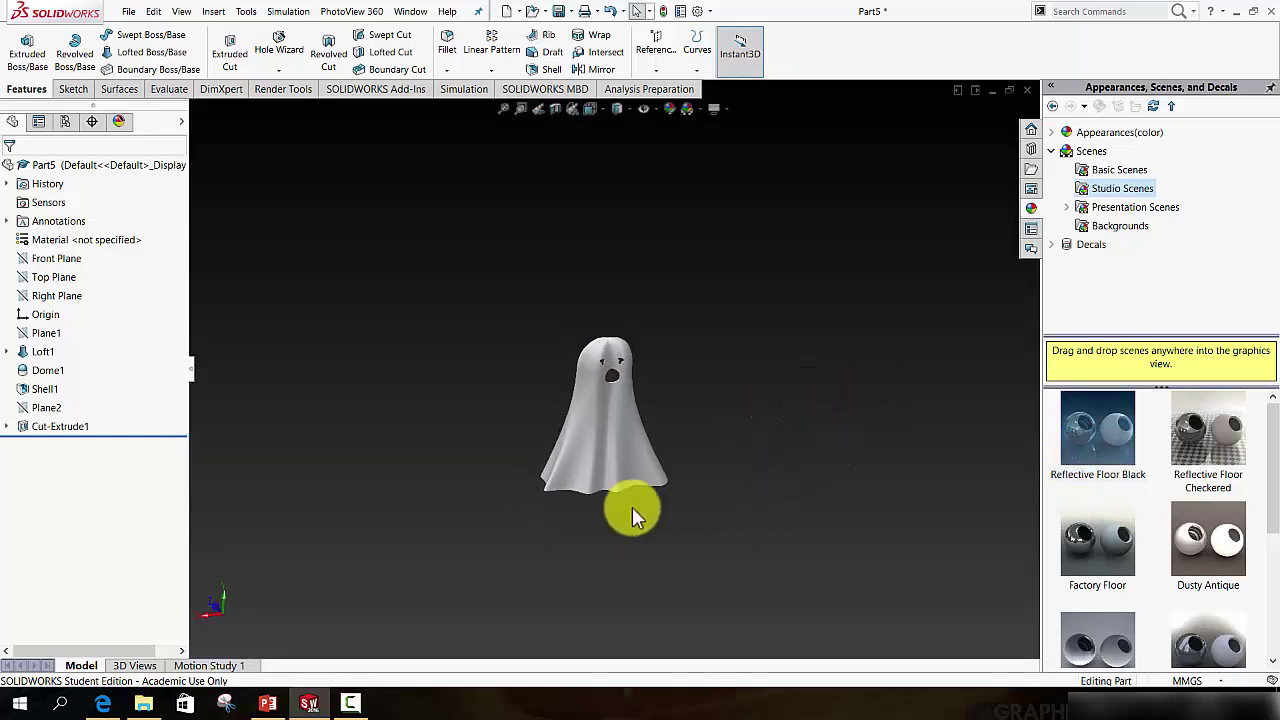
- Zoom and orbit the ghost to a straight front view
scroll(637, 480, up, 4)
scroll(575, 490, down, 4)
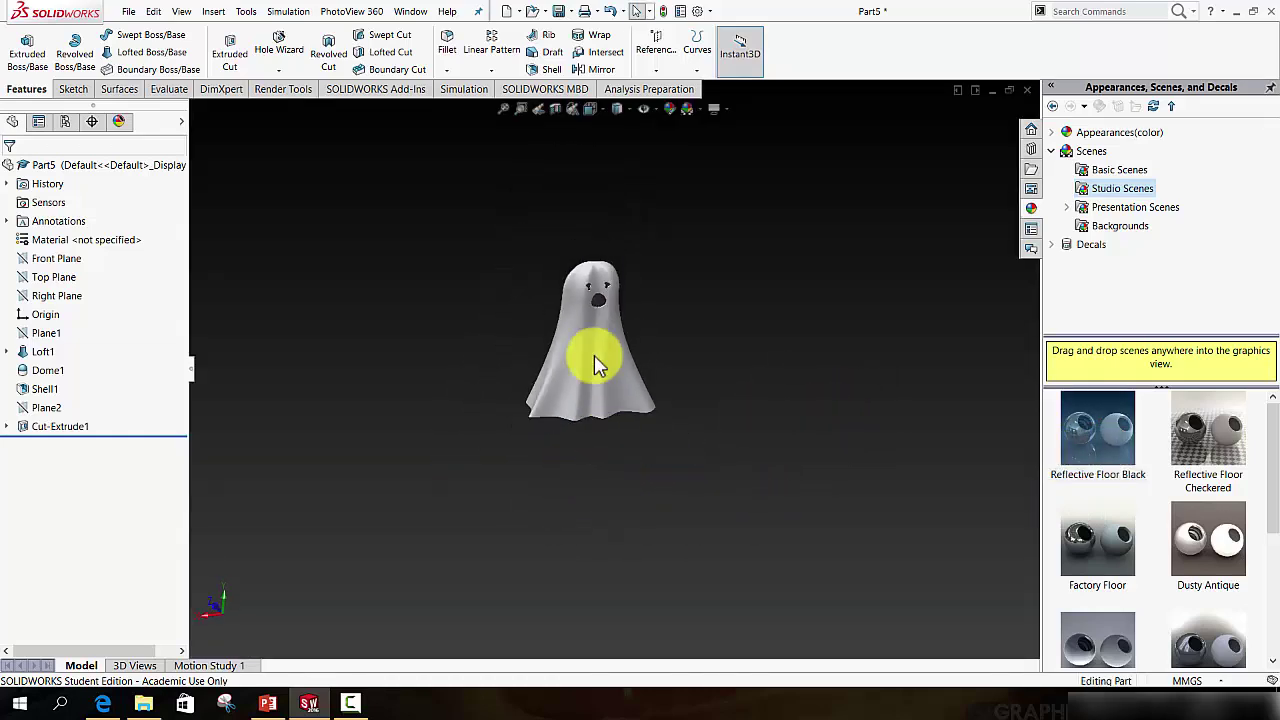
scroll(610, 390, up, 3)
scroll(650, 460, down, 1)
scroll(643, 455, up, 1)
mouse_move(633, 460)
middle_down()
mouse_move(623, 380)
mouse_move(625, 489)
mouse_move(623, 457)
middle_up()
scroll(640, 428, down, 3)
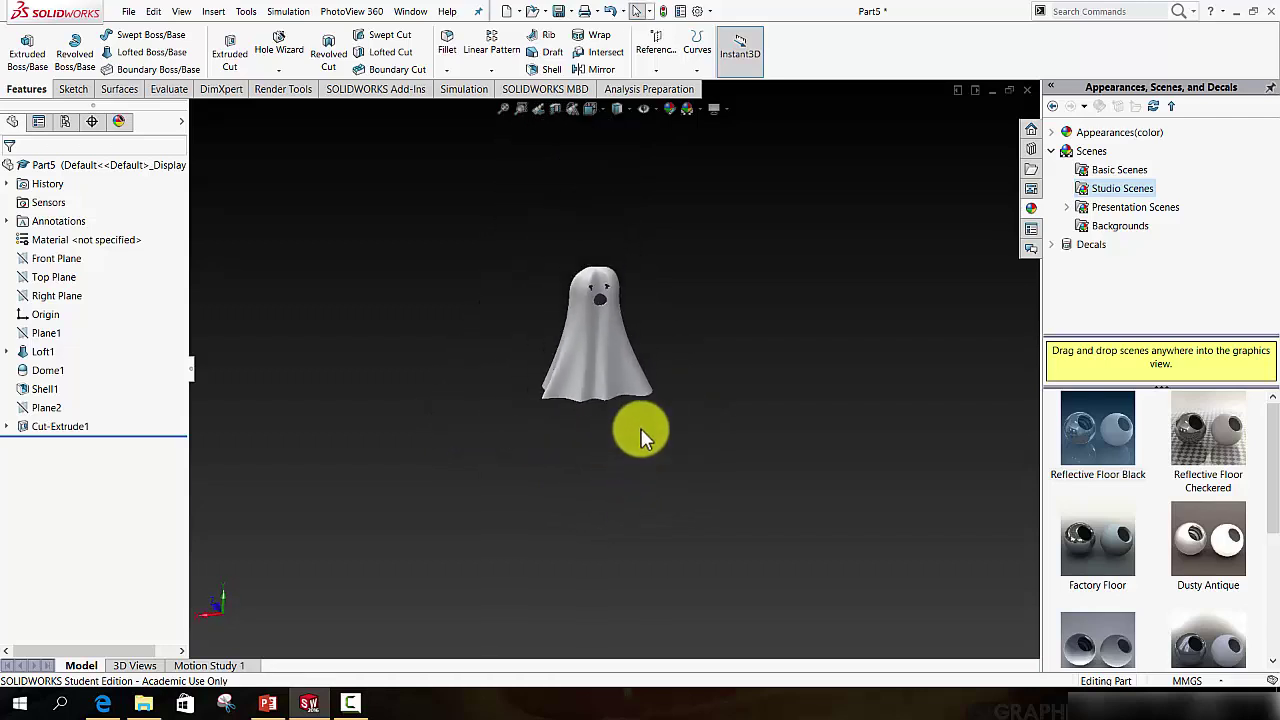
scroll(640, 337, up, 4)
scroll(633, 331, down, 2)
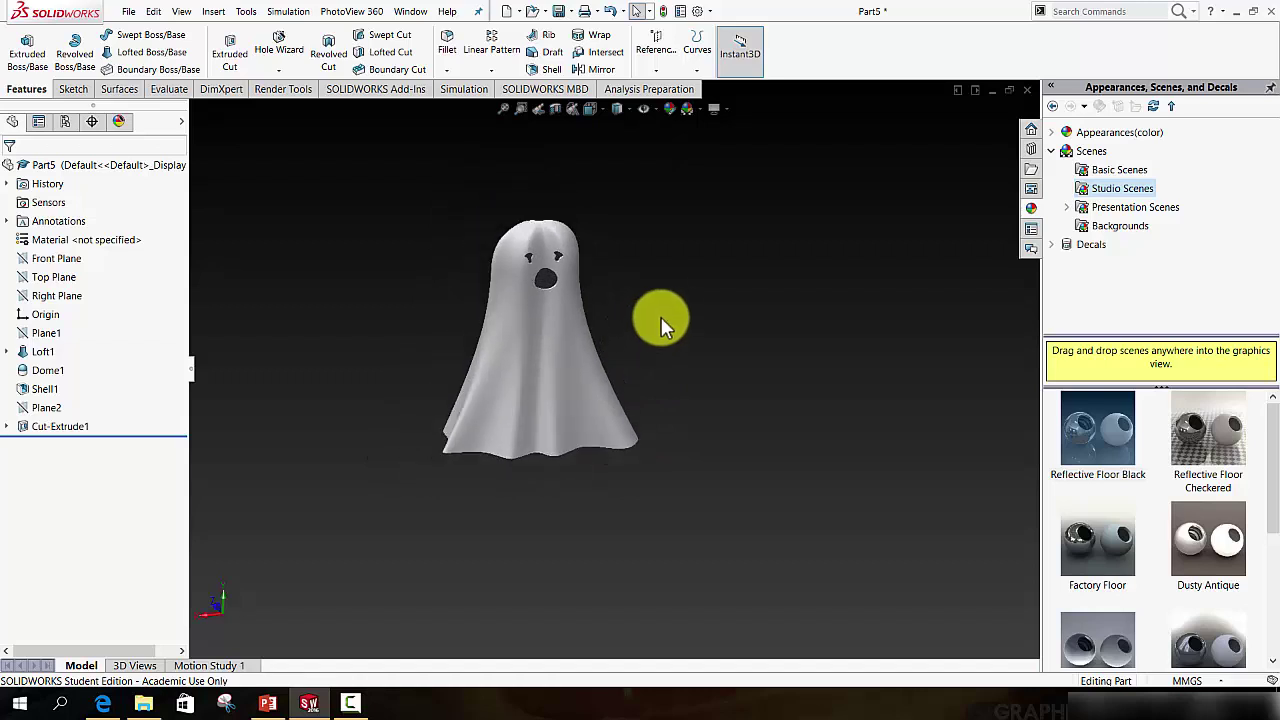
scroll(665, 300, up, 1)
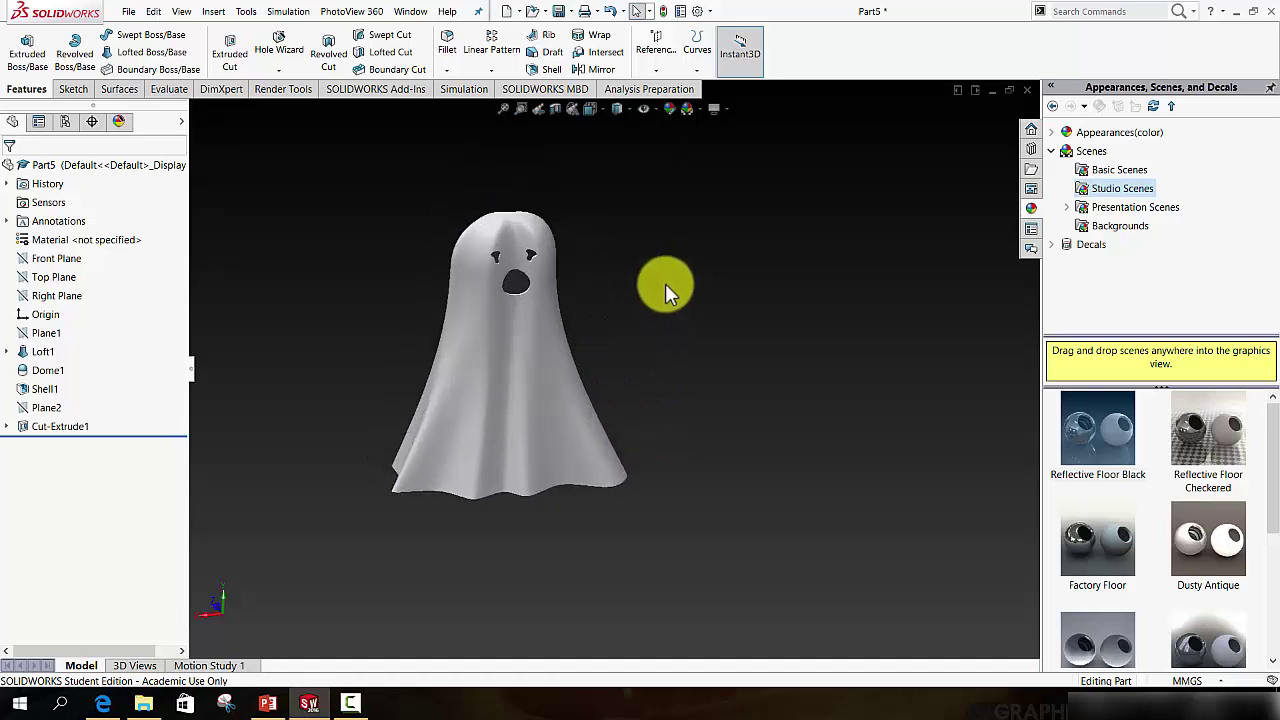
scroll(666, 285, down, 2)
scroll(580, 455, up, 2)
middle_drag(596, 465, 570, 395)
- Show the Top Plane, orbit to an elevated three-quarter view, then deselect it
click(62, 279)
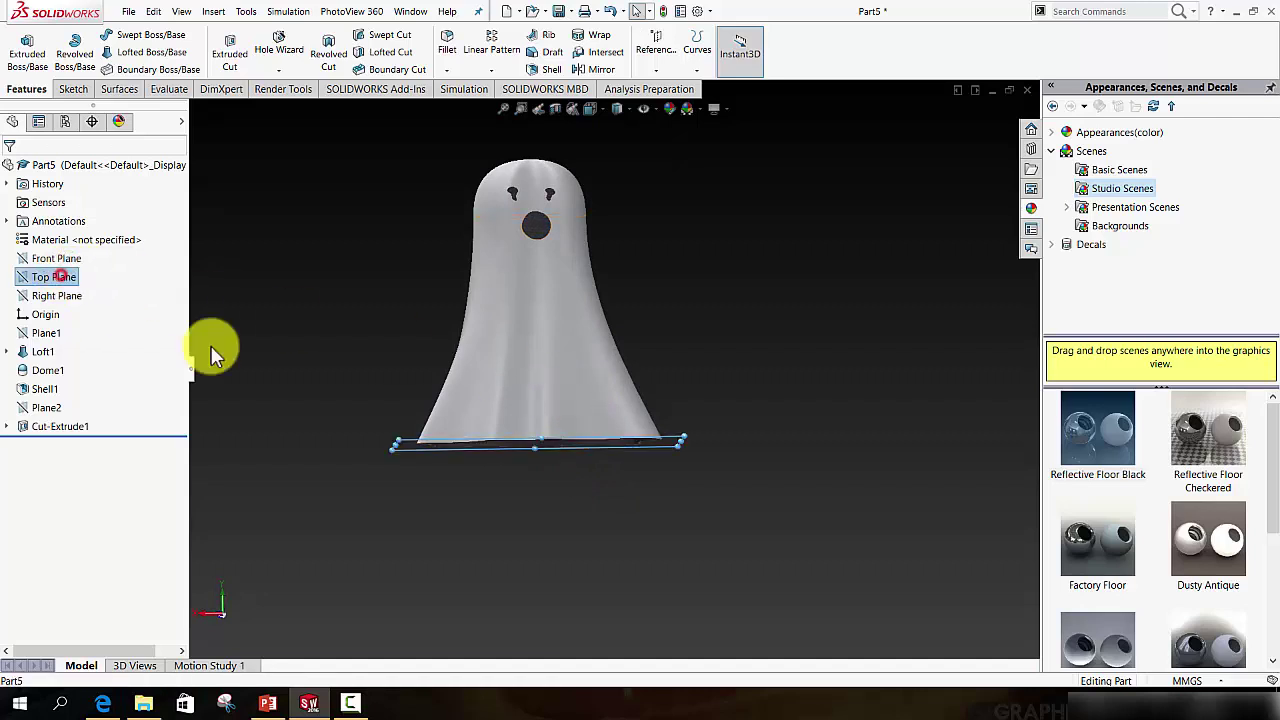
middle_drag(470, 388, 534, 440)
scroll(668, 362, down, 2)
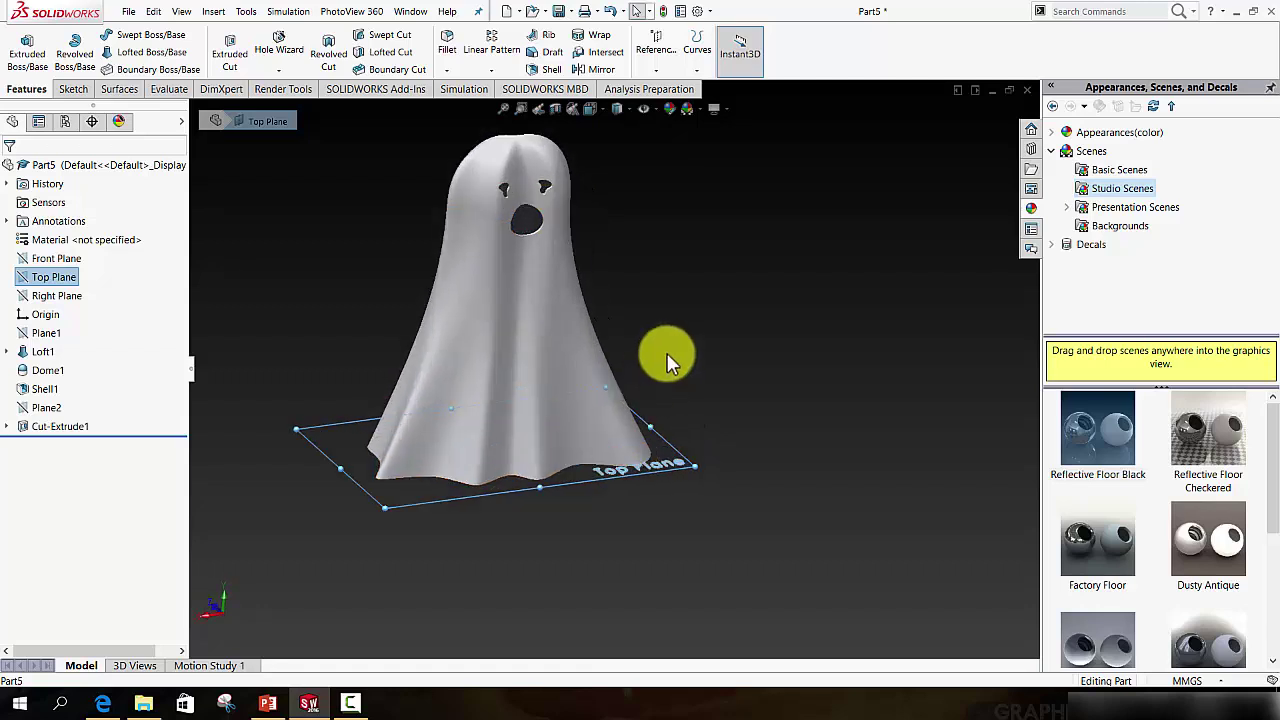
scroll(662, 365, up, 3)
click(716, 366)
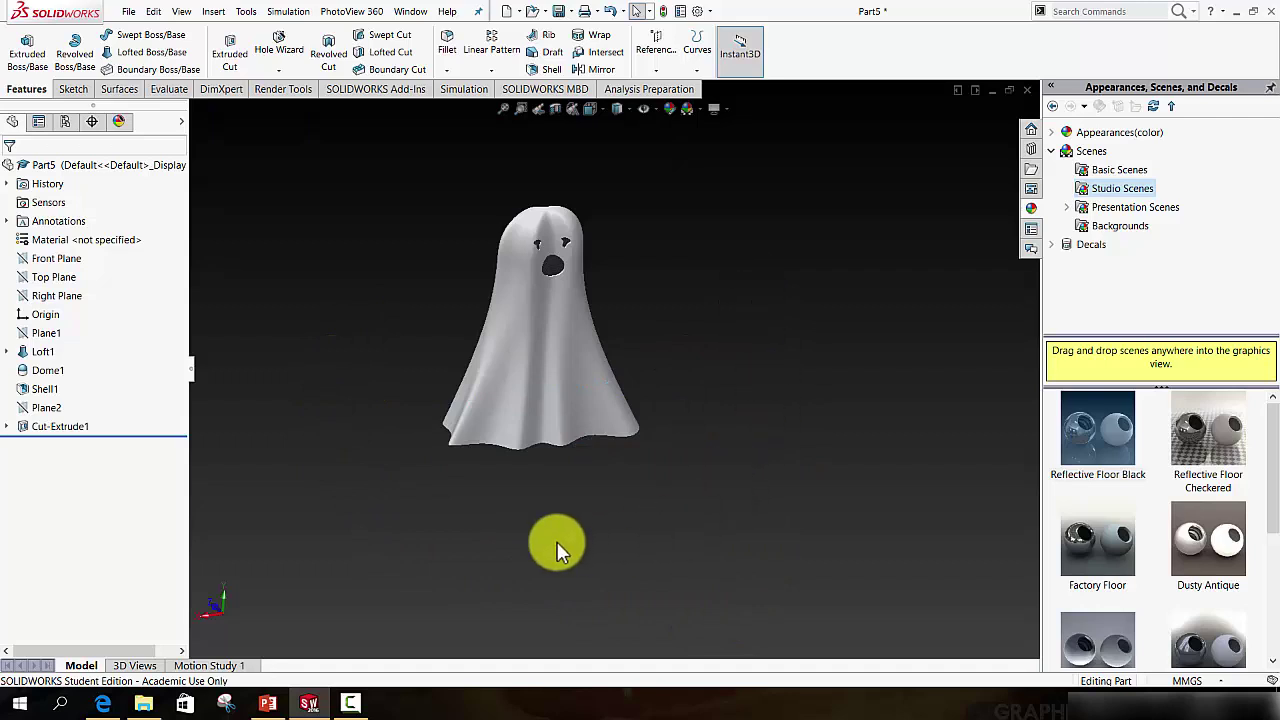
- In Edit Scene, set the Floor offset to 50mm and accept
right_click(350, 400)
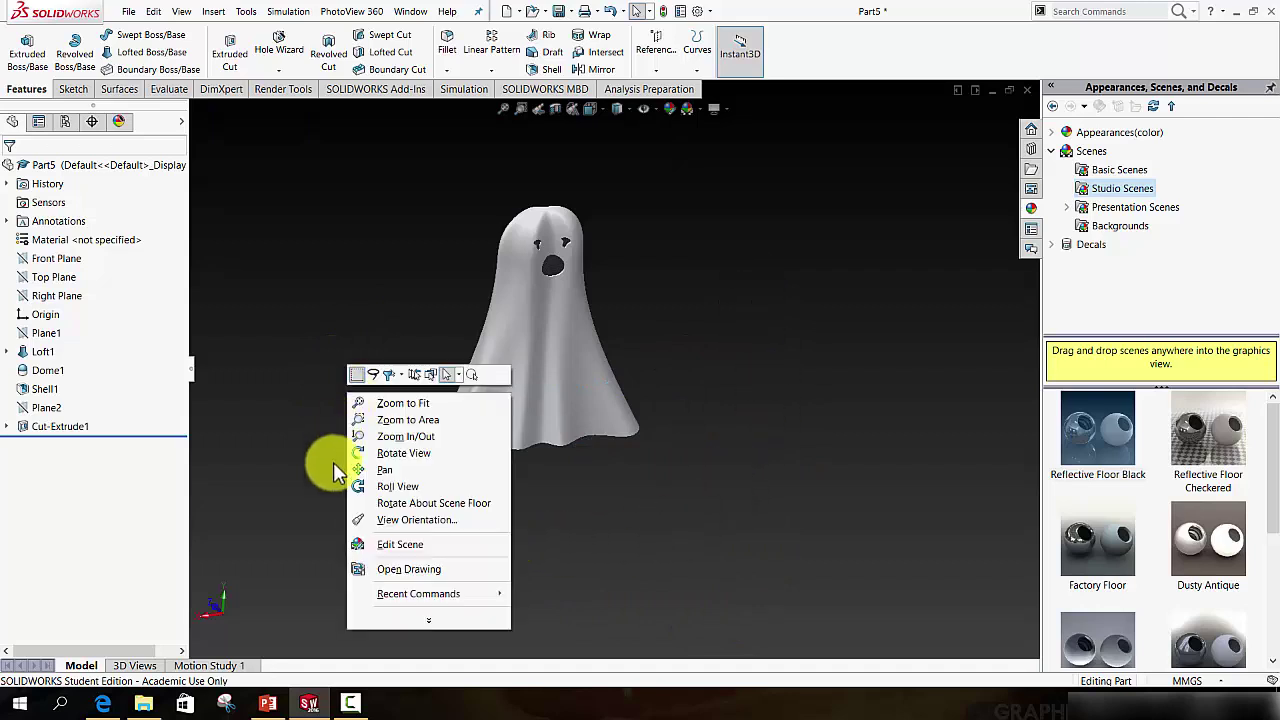
click(394, 543)
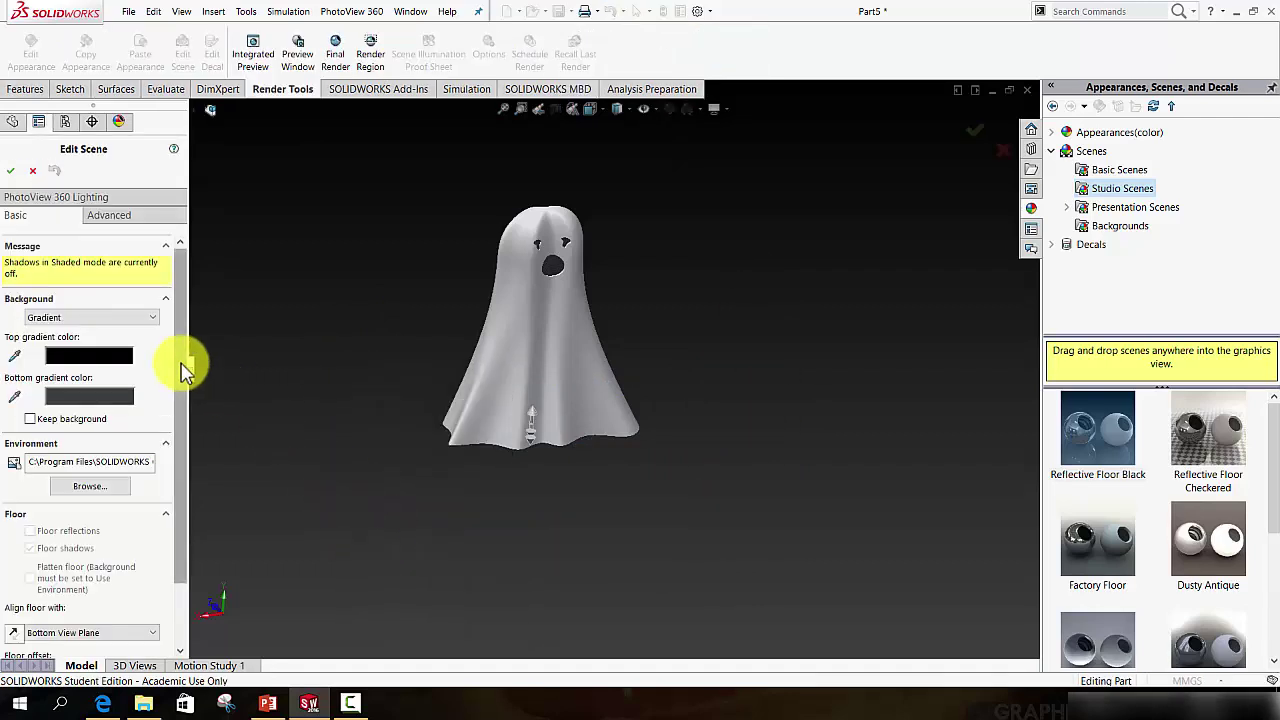
drag(185, 370, 180, 437)
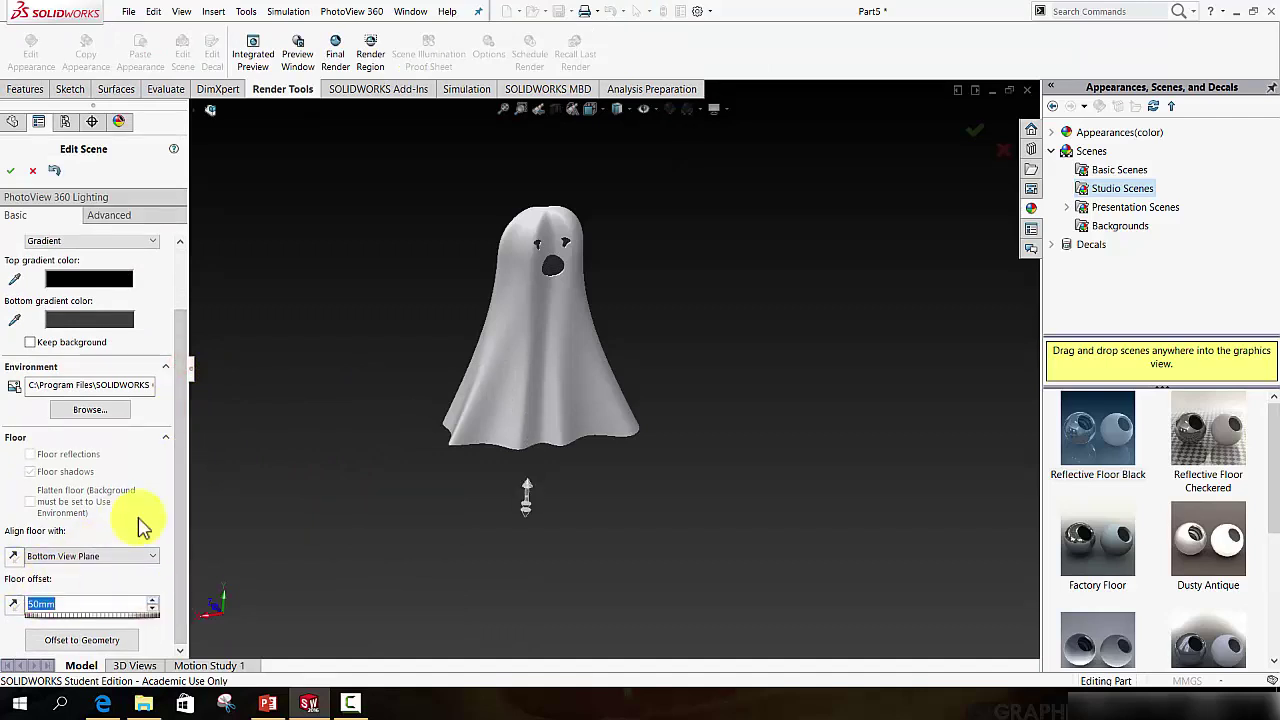
click(10, 173)
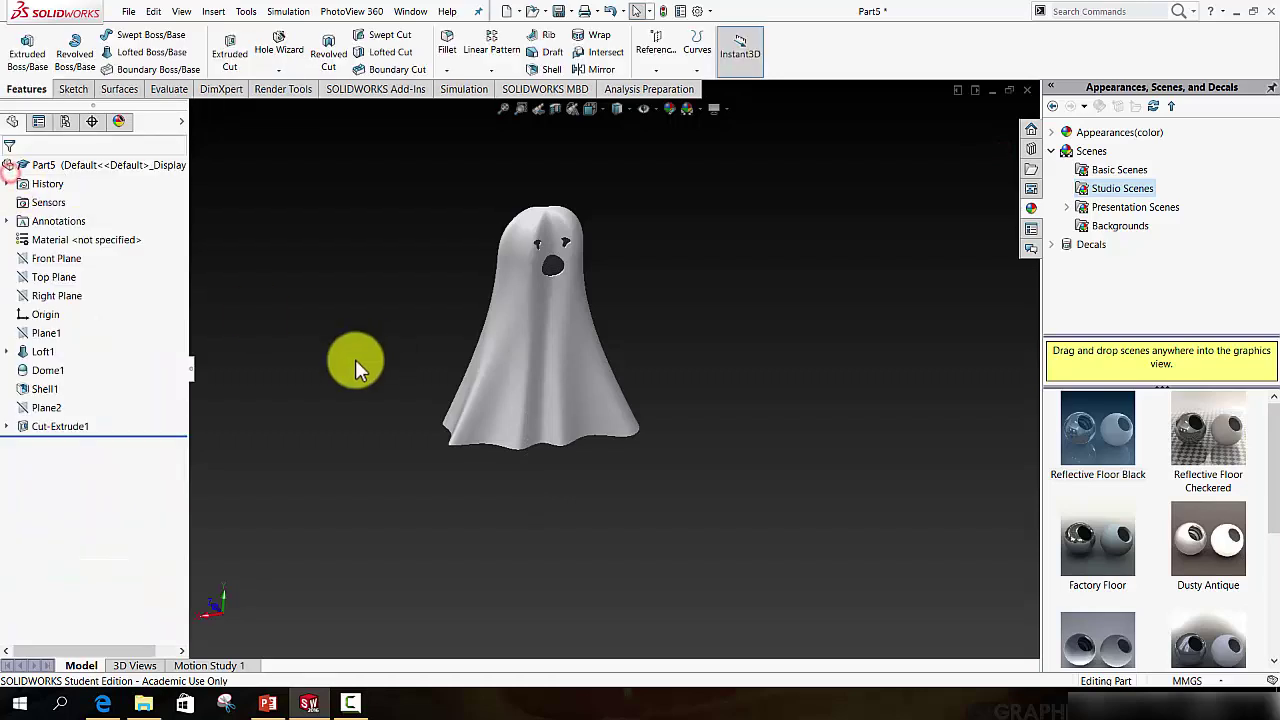
click(53, 277)
mouse_move(414, 429)
middle_down()
mouse_move(377, 363)
mouse_move(360, 391)
mouse_move(381, 363)
mouse_move(420, 389)
mouse_move(429, 421)
mouse_move(391, 432)
middle_up()
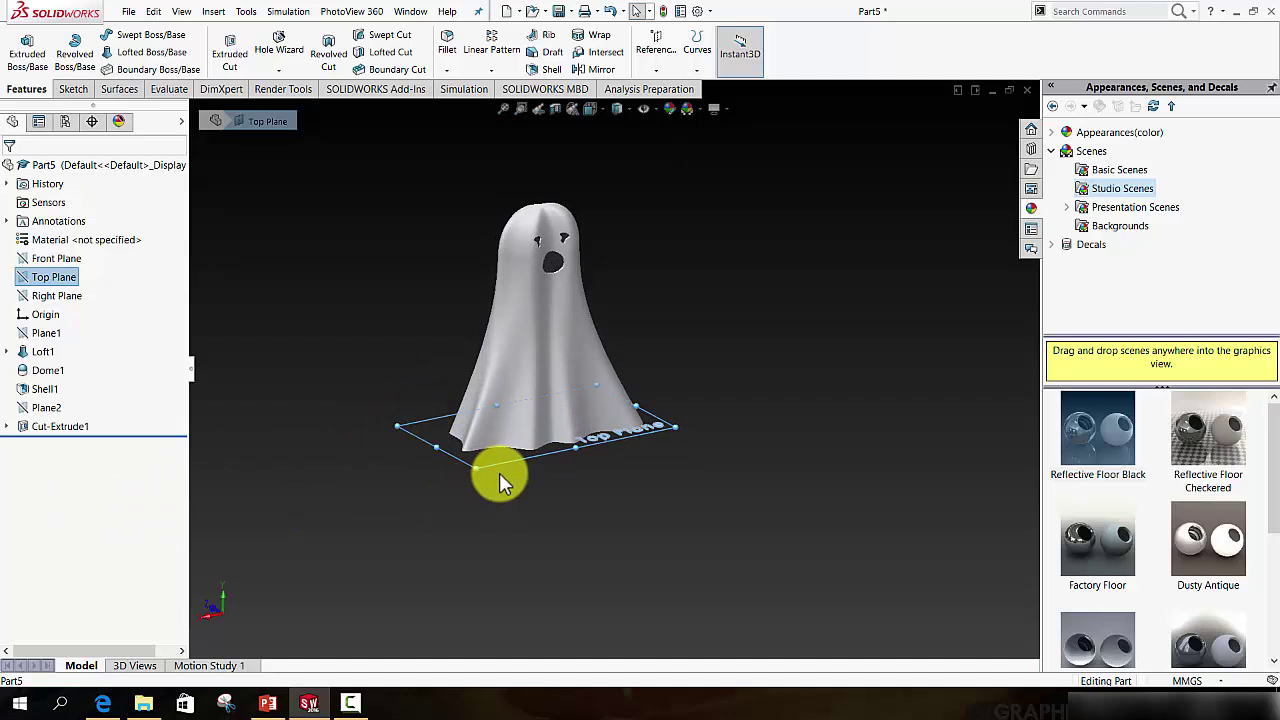
mouse_move(501, 508)
middle_down()
mouse_move(466, 429)
mouse_move(494, 466)
mouse_move(540, 443)
mouse_move(497, 457)
mouse_move(516, 502)
mouse_move(493, 499)
middle_up()
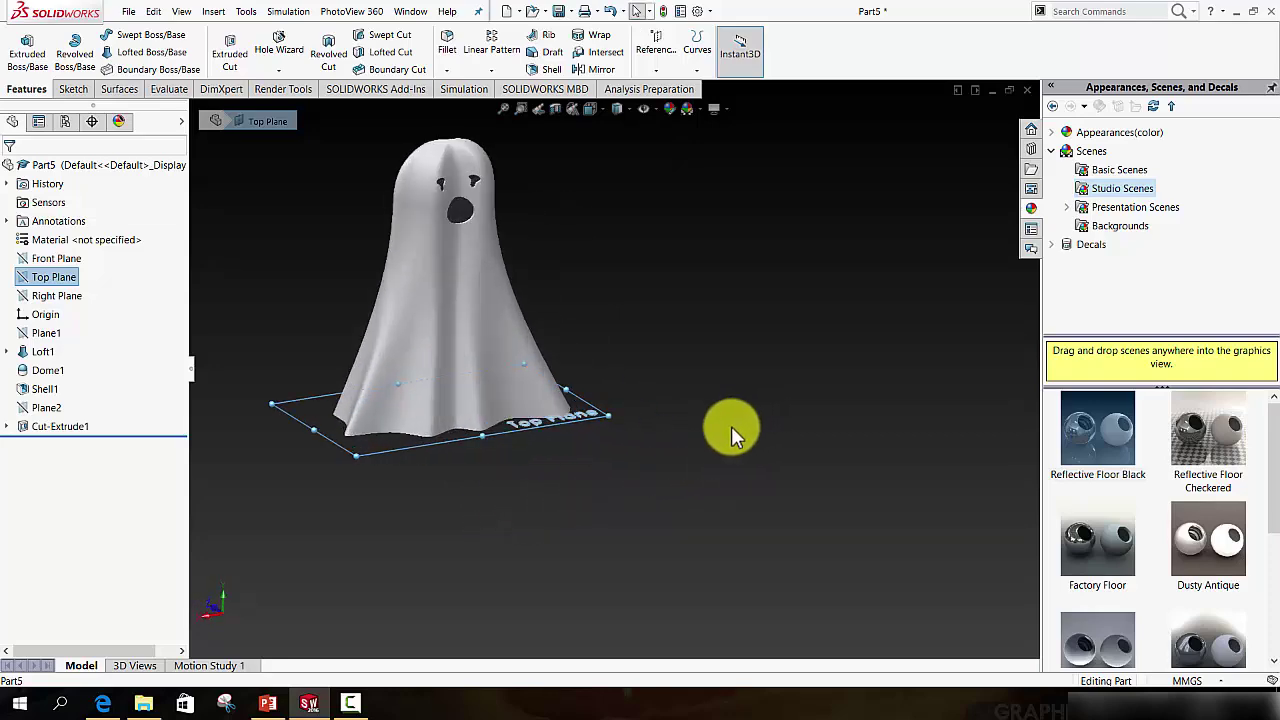